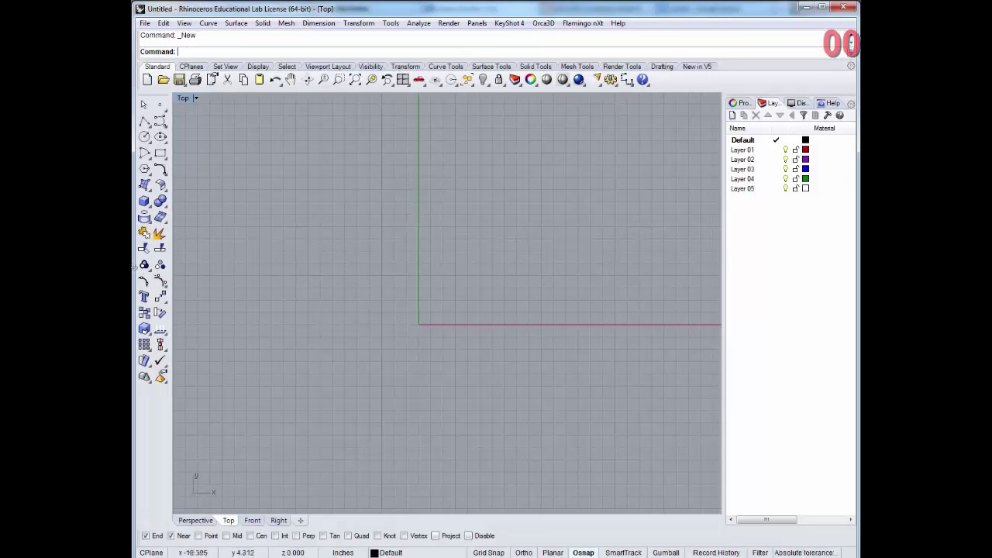
Step: Float the Solid Creation tools over the workspace and switch to the four-viewport layout
click(144, 201)
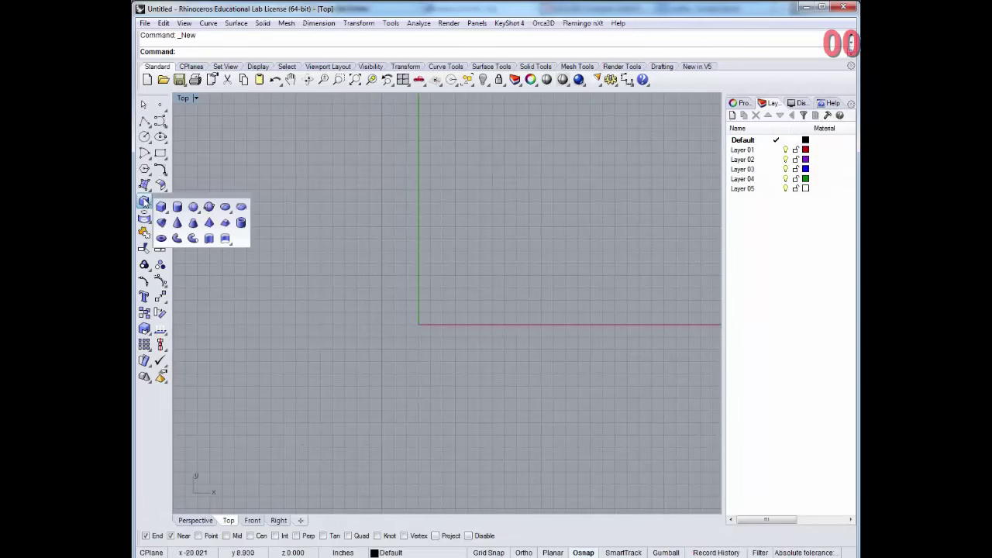
drag(159, 203, 201, 117)
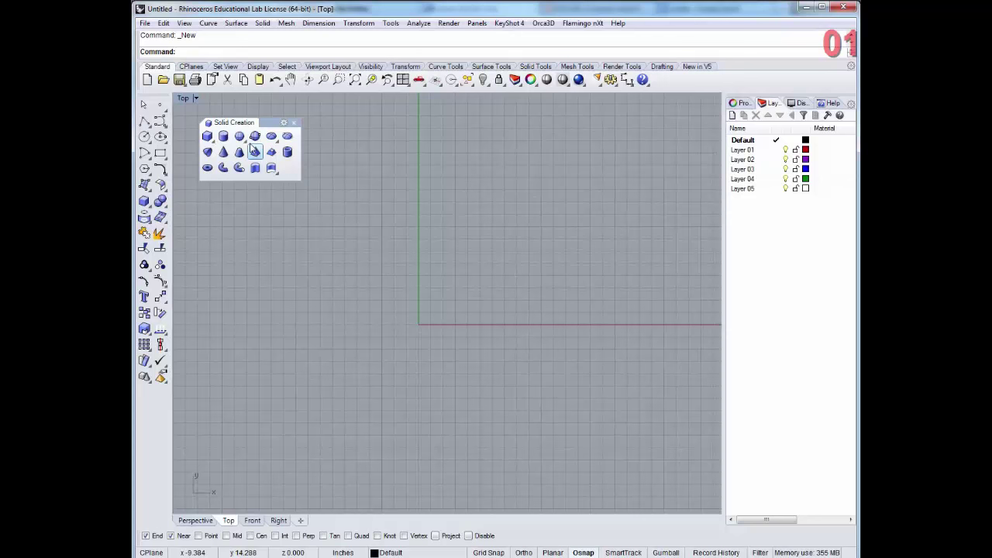
double_click(183, 98)
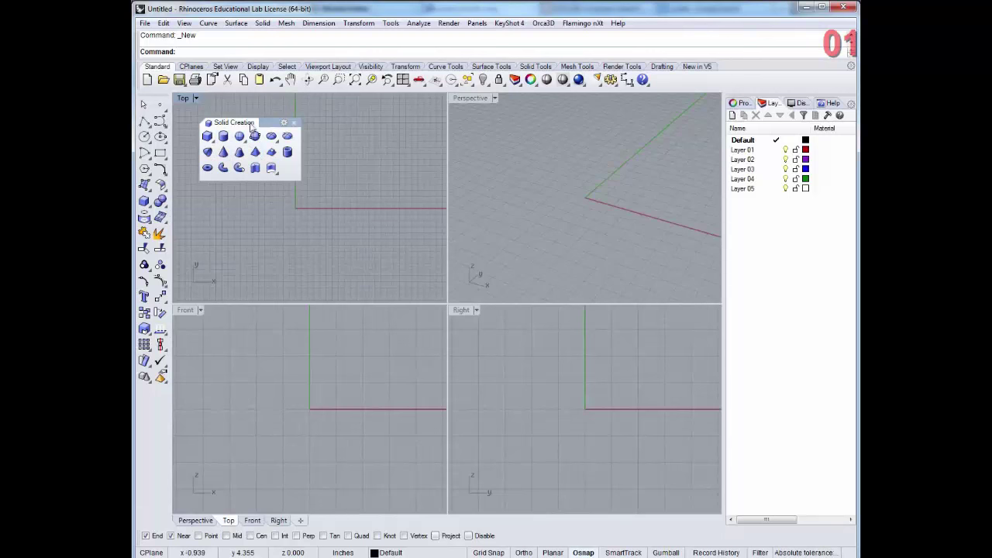
drag(256, 118, 235, 112)
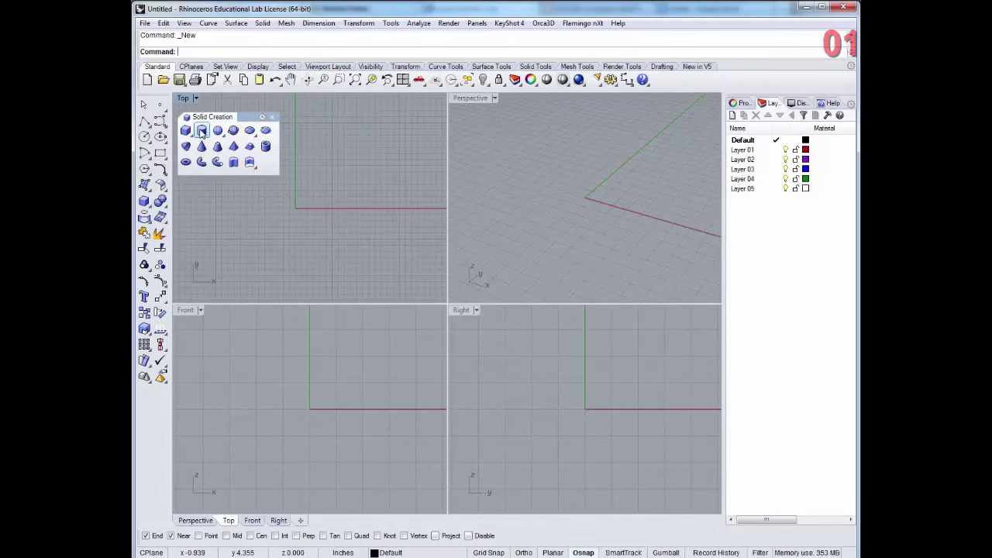
Step: Create a thin vertical solid cylinder with its base centred at the origin (0) and a diameter of about 27.7 inches
click(201, 132)
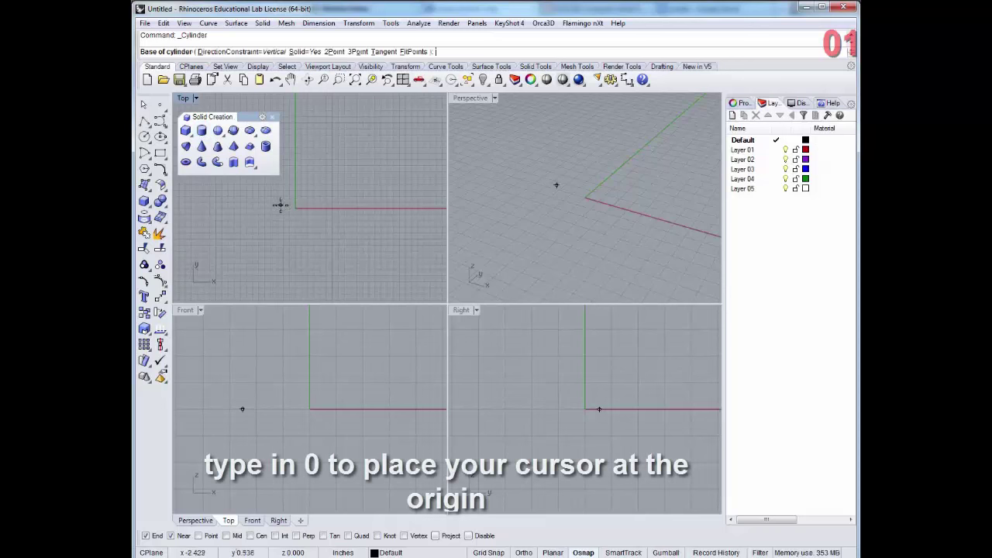
text(0)
key(Return)
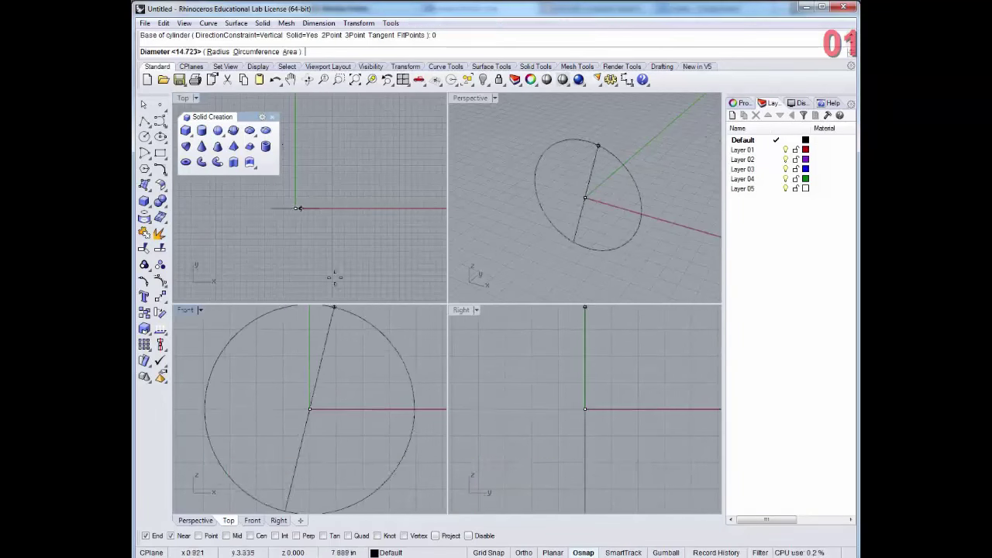
scroll(333, 225, down, 3)
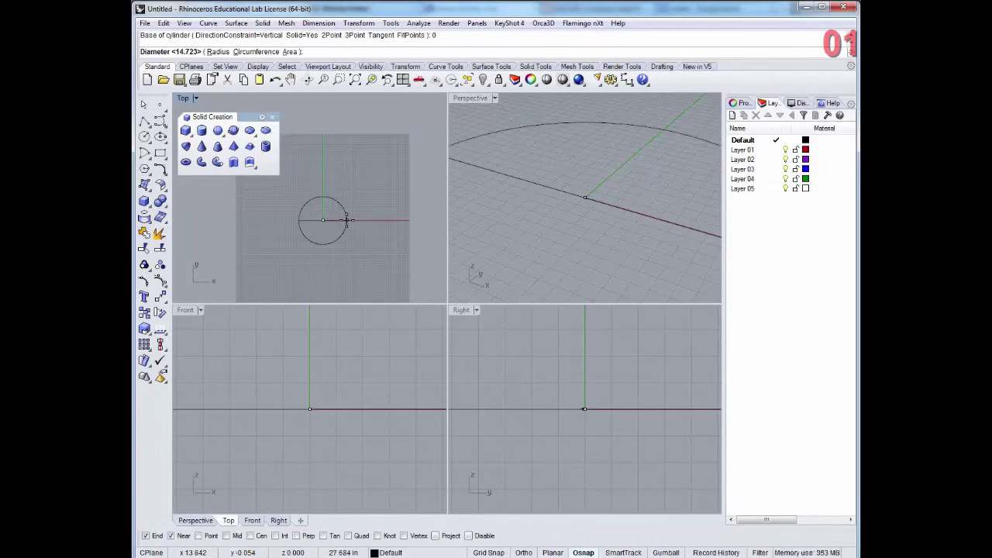
click(346, 220)
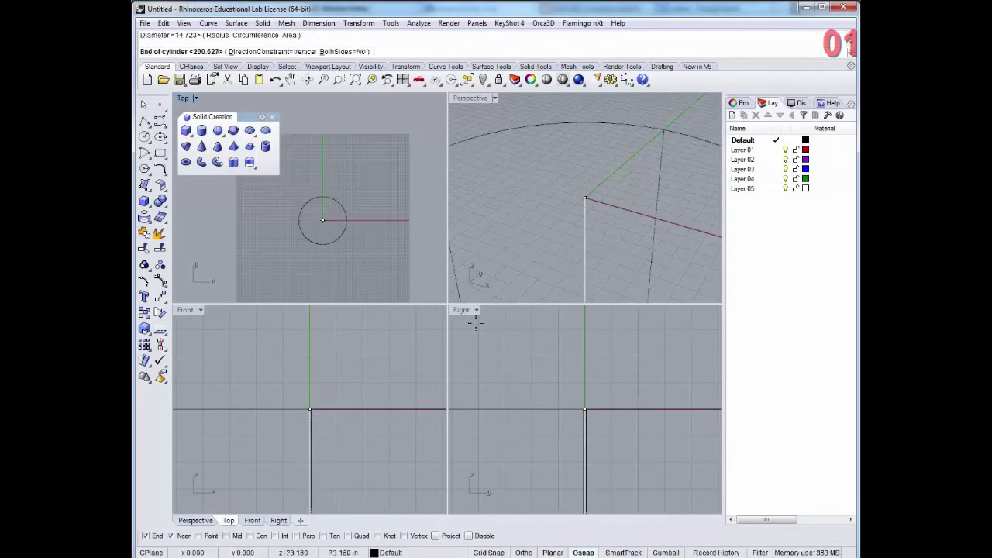
click(634, 383)
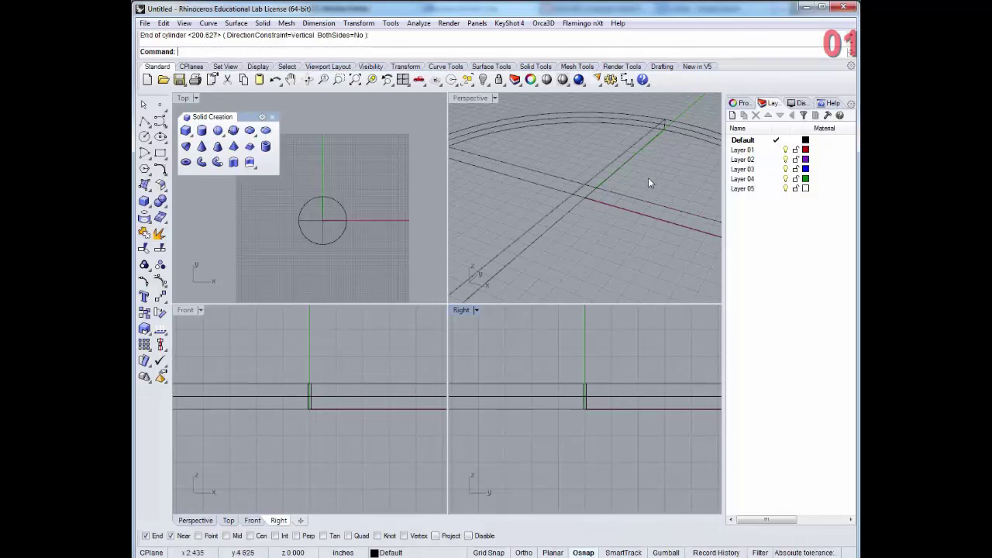
Step: Zoom all viewports to the cylinder and inspect its object type in the properties
mouse_move(648, 177)
right_down()
mouse_move(564, 148)
mouse_move(612, 203)
mouse_move(631, 187)
right_up()
click(620, 165)
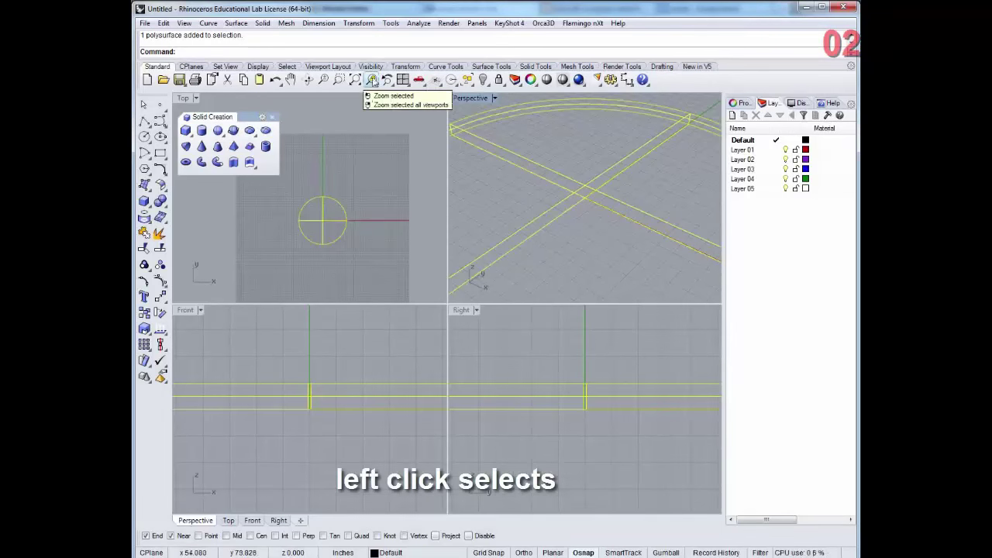
right_click(371, 80)
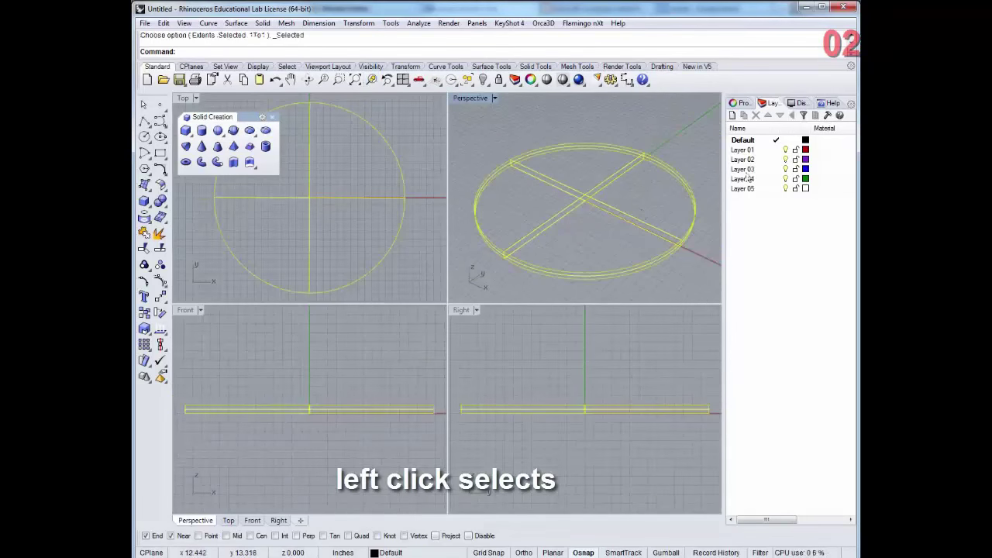
click(741, 103)
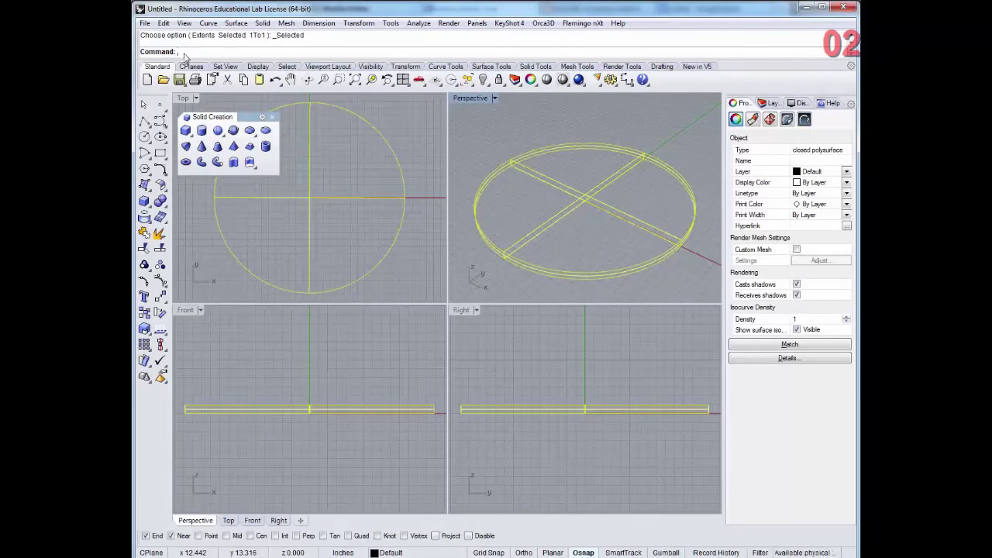
Step: Run UseExtrusions and set the planar extrusion output type to Polysurface
text(UseExtrusions)
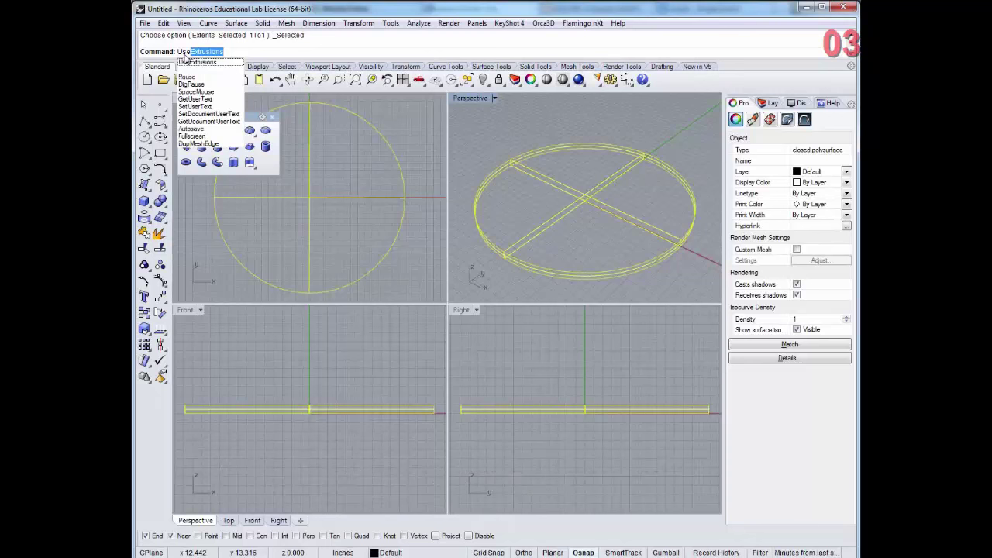
click(186, 61)
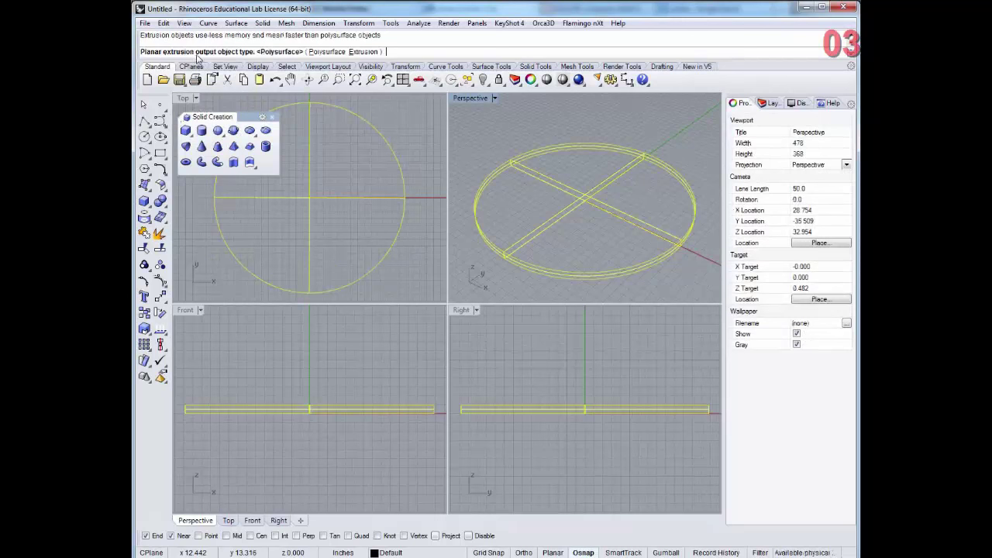
click(323, 52)
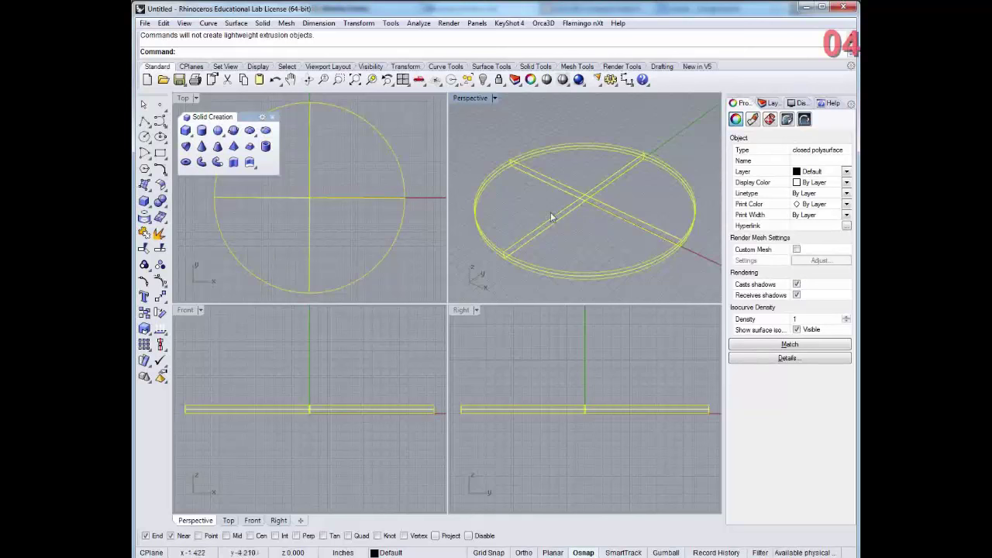
Step: Try to join the closed cylinder with the Join command, then cancel and reselect the cylinder
click(144, 235)
right_click(605, 181)
click(500, 262)
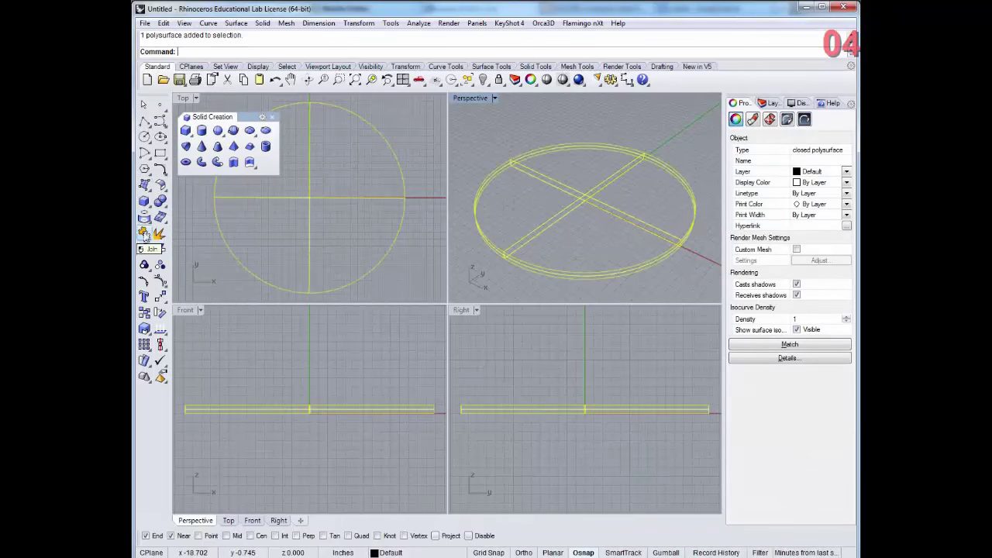
click(145, 235)
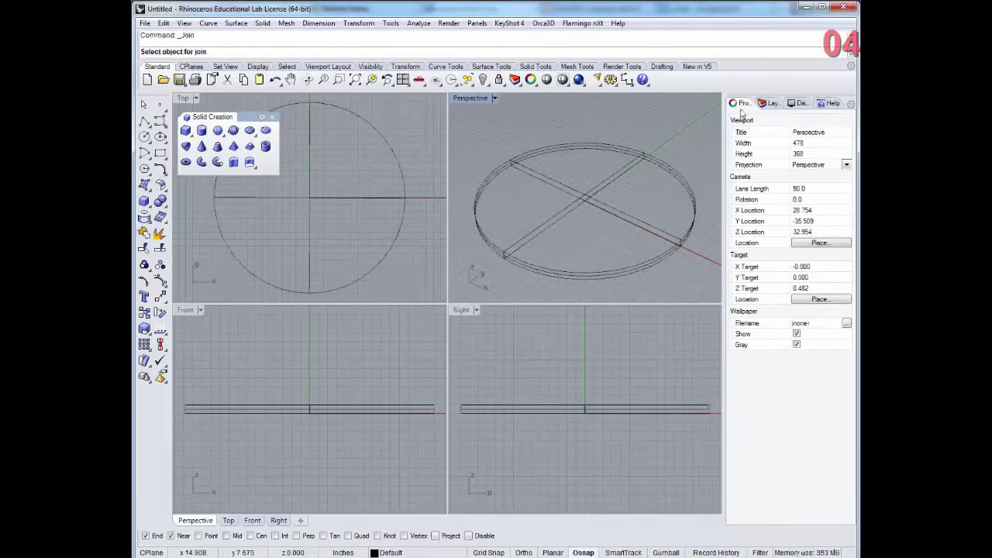
click(607, 183)
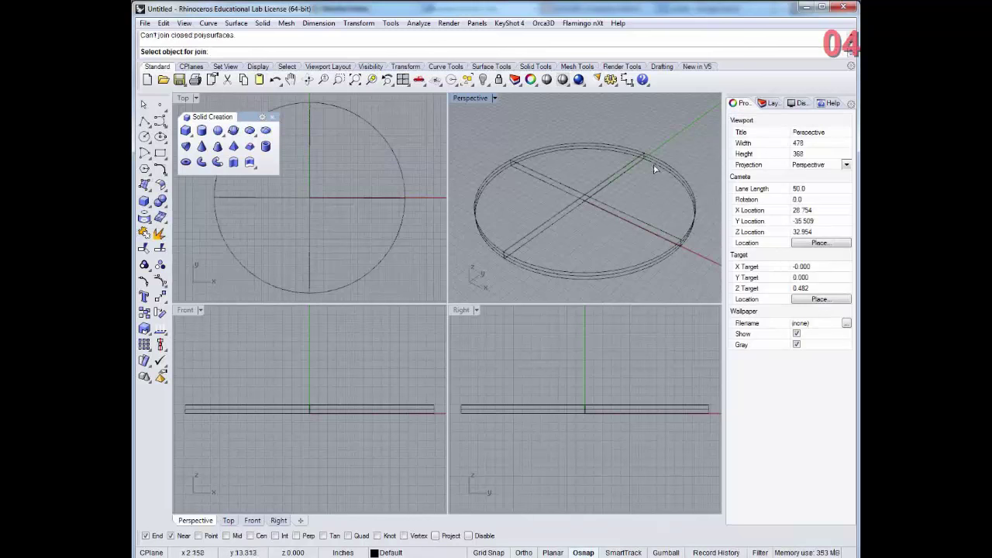
key(Escape)
click(633, 175)
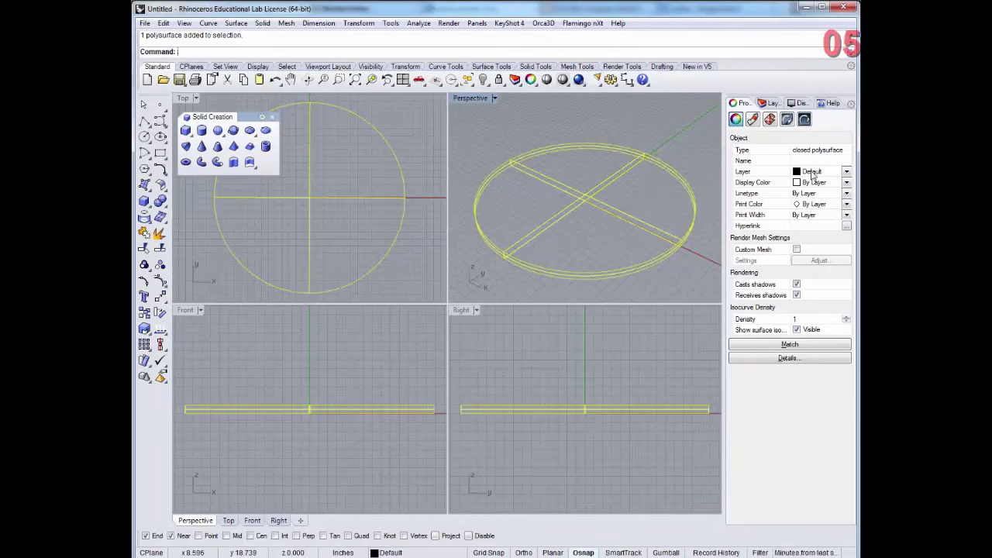
Step: Create a slim horizontal torus centred at the origin (0), its ring lying well outside the cylinder's edge
scroll(400, 214, down, 3)
scroll(399, 215, down, 2)
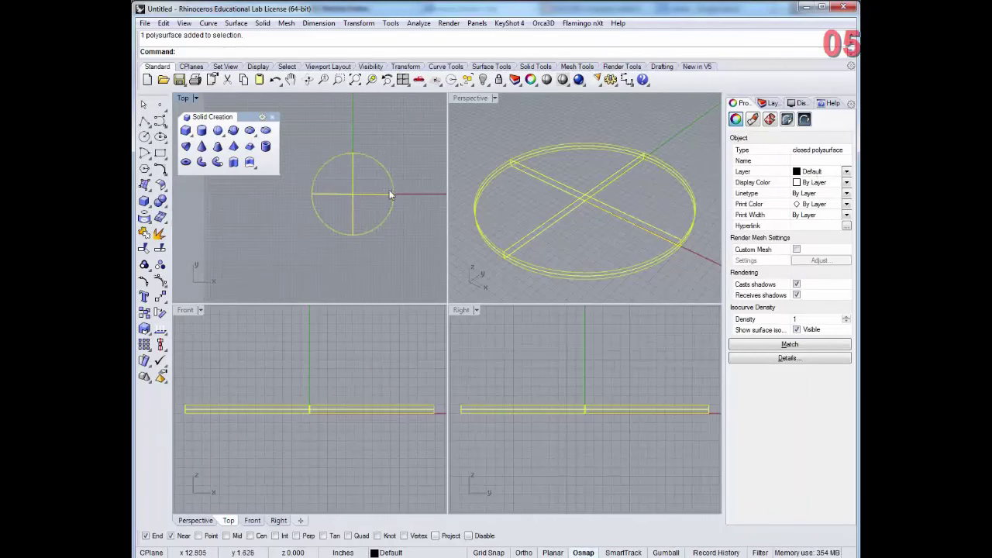
scroll(387, 197, down, 2)
scroll(381, 196, up, 1)
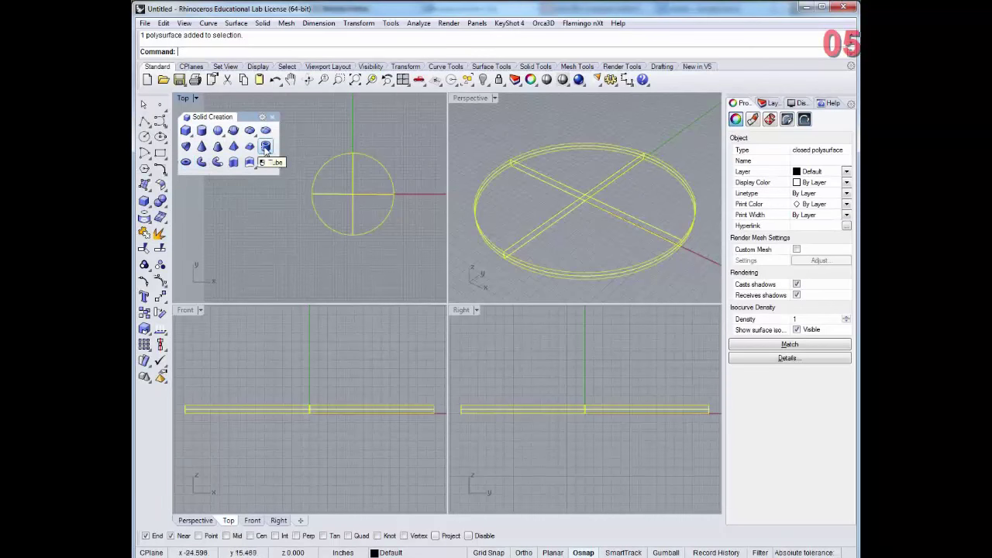
click(186, 162)
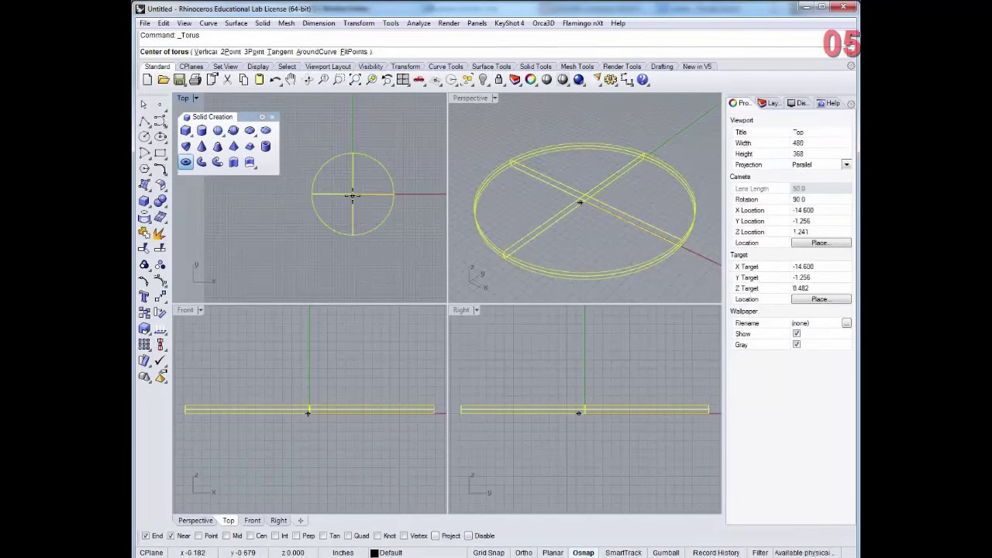
text(0)
key(Return)
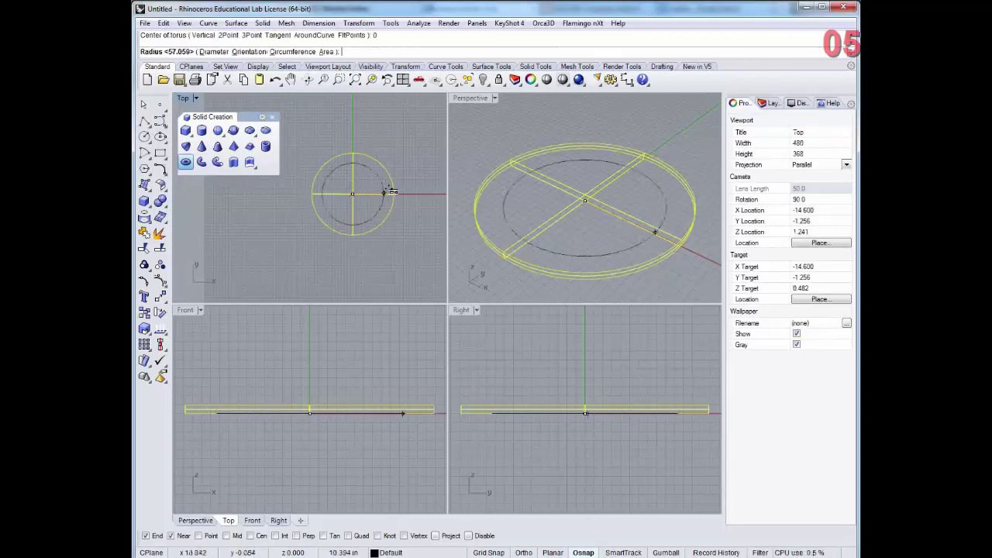
click(420, 166)
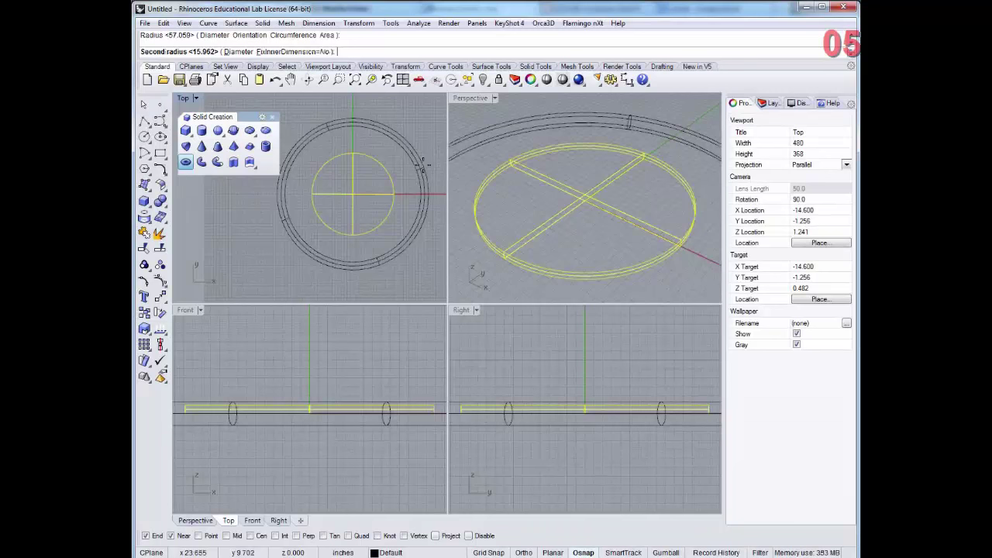
click(426, 168)
right_drag(634, 266, 623, 243)
scroll(622, 249, down, 5)
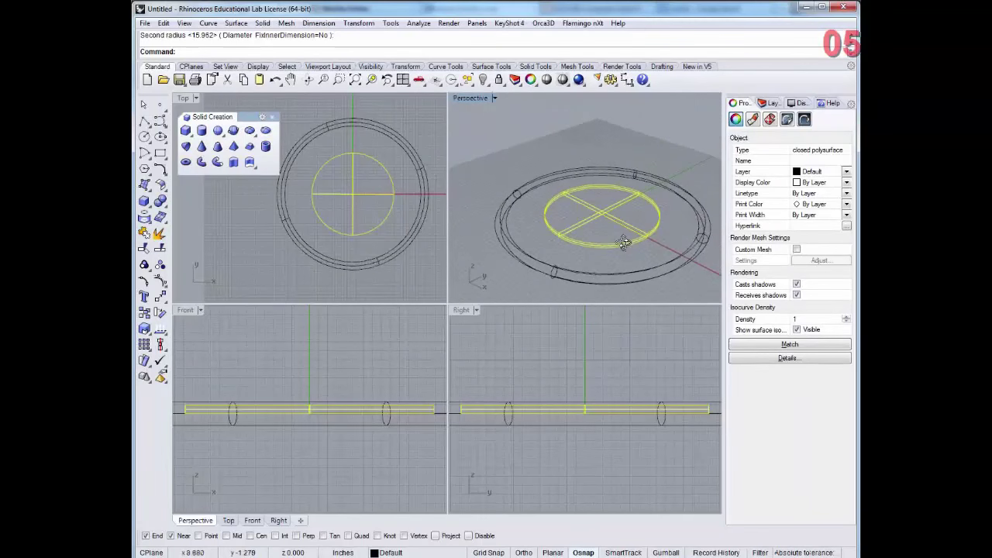
Step: Rotate a copy of the torus 90 degrees about the origin in the Right viewport, using Copy=Yes and Ortho, so it stands vertically
click(378, 261)
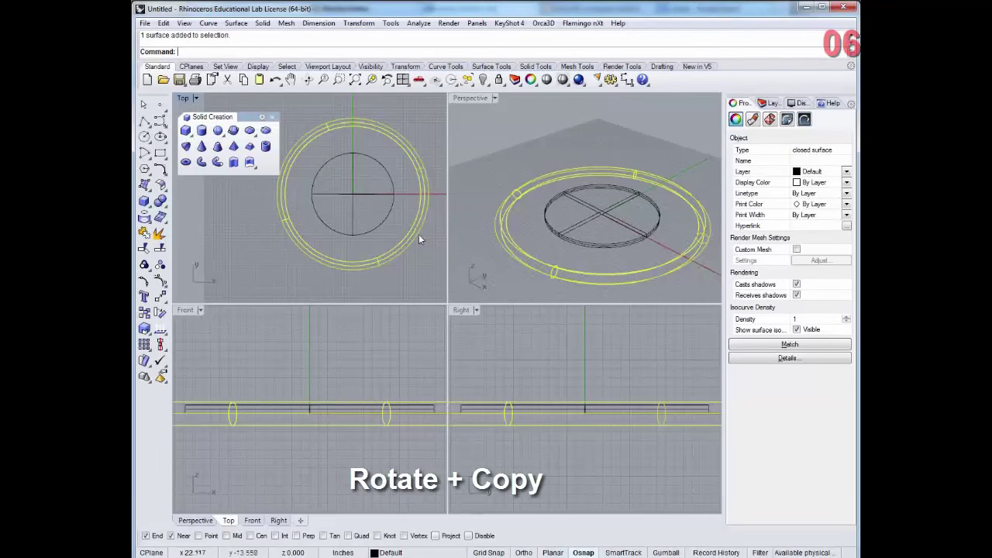
text(Rot)
key(Return)
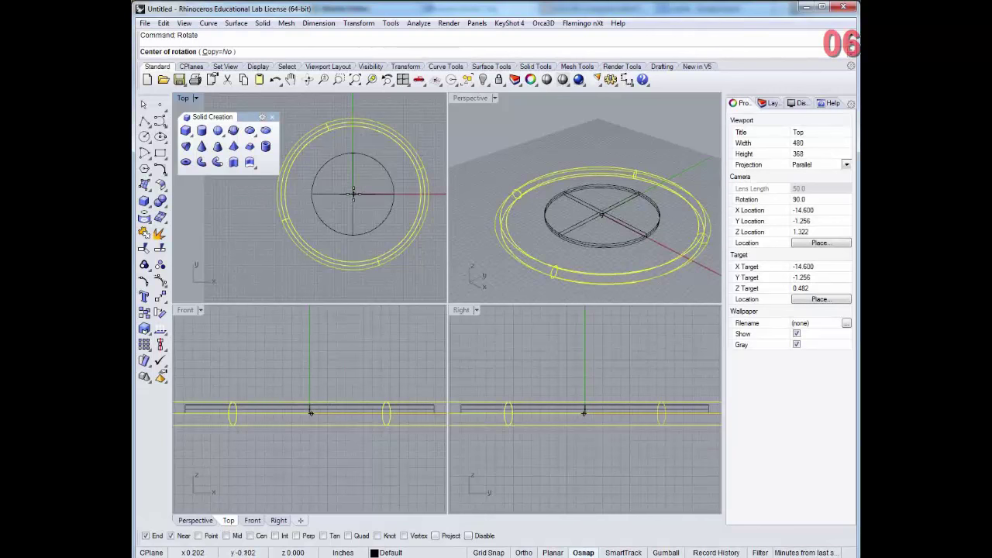
click(219, 52)
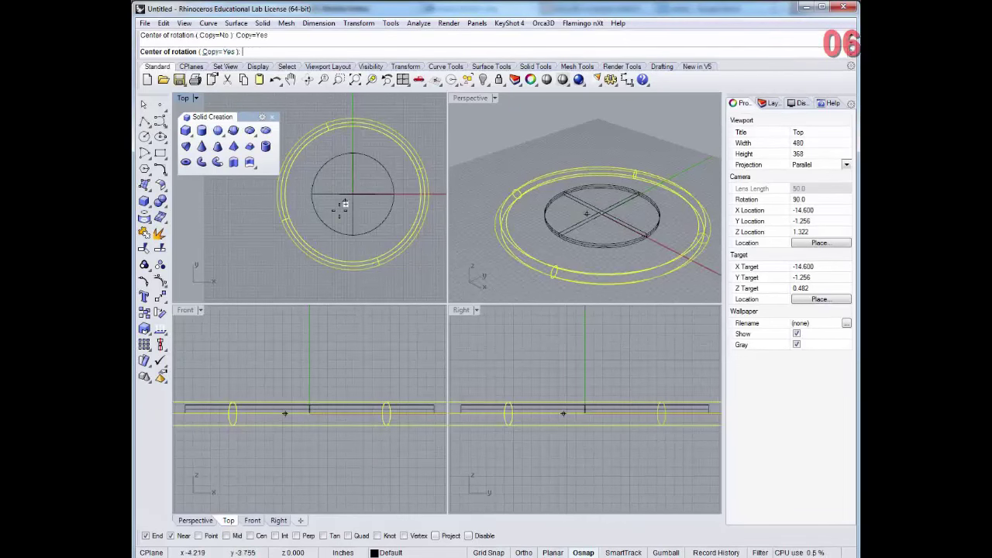
text(0)
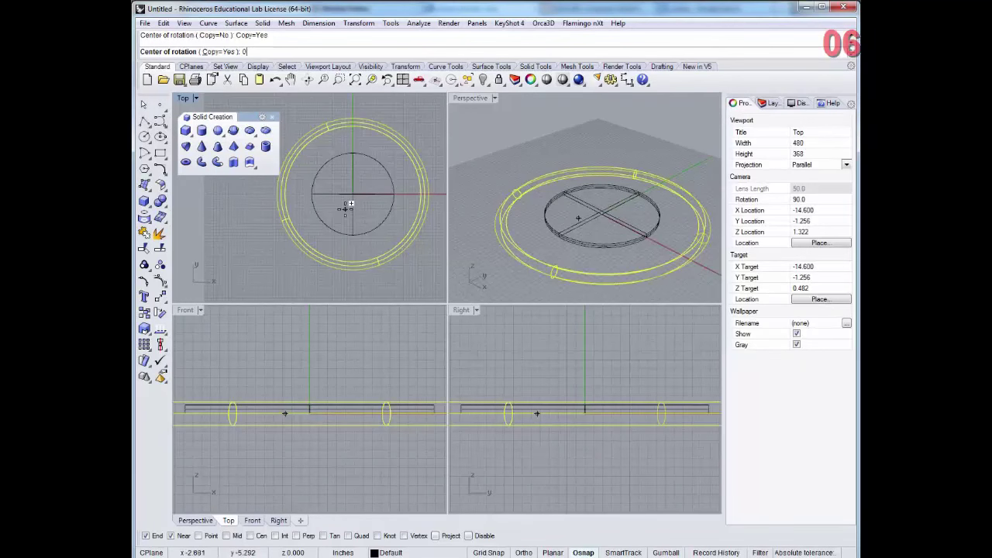
key(Return)
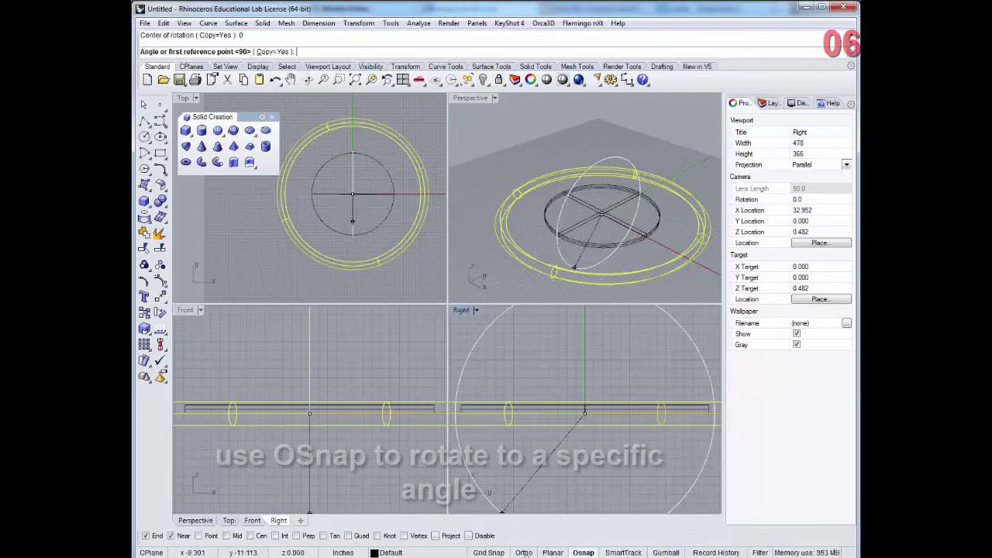
click(523, 553)
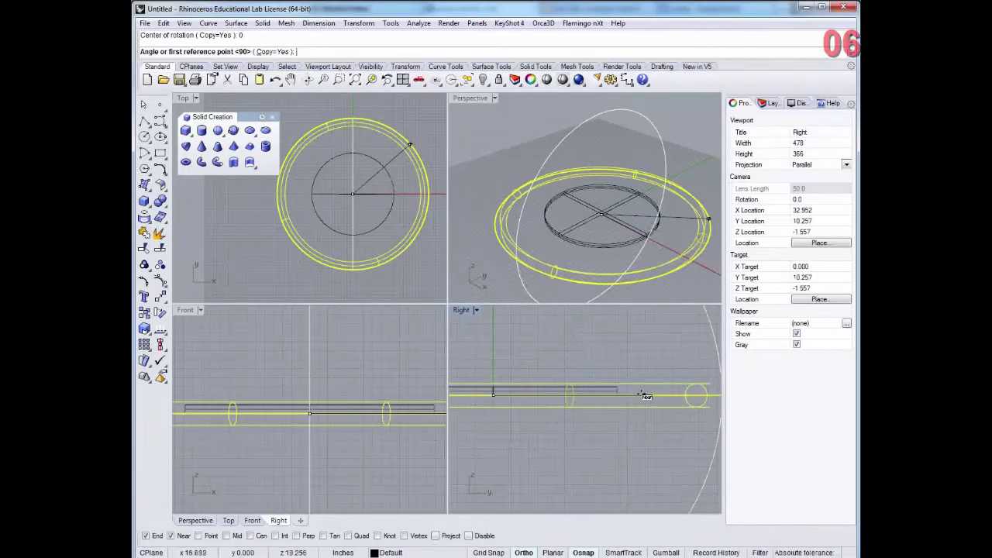
right_drag(704, 390, 654, 394)
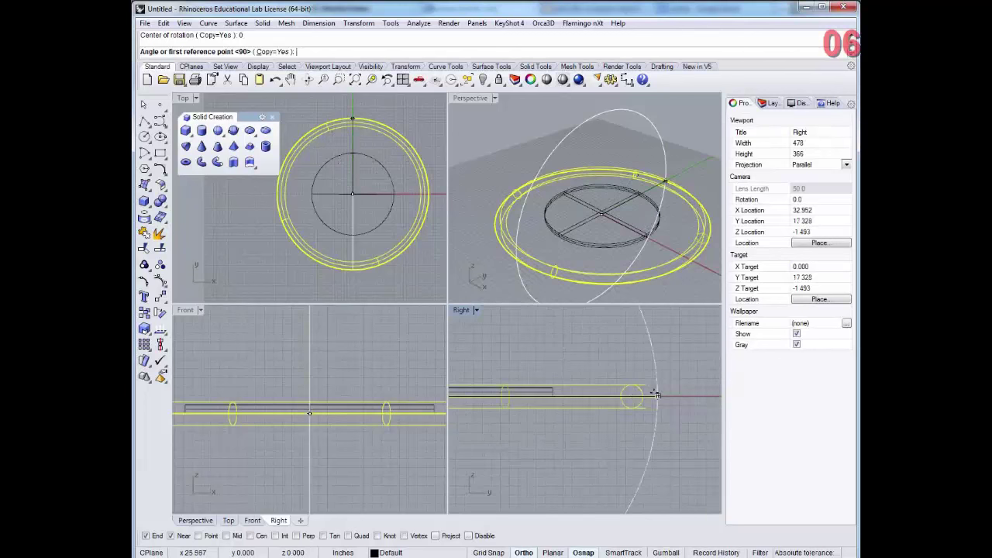
click(656, 395)
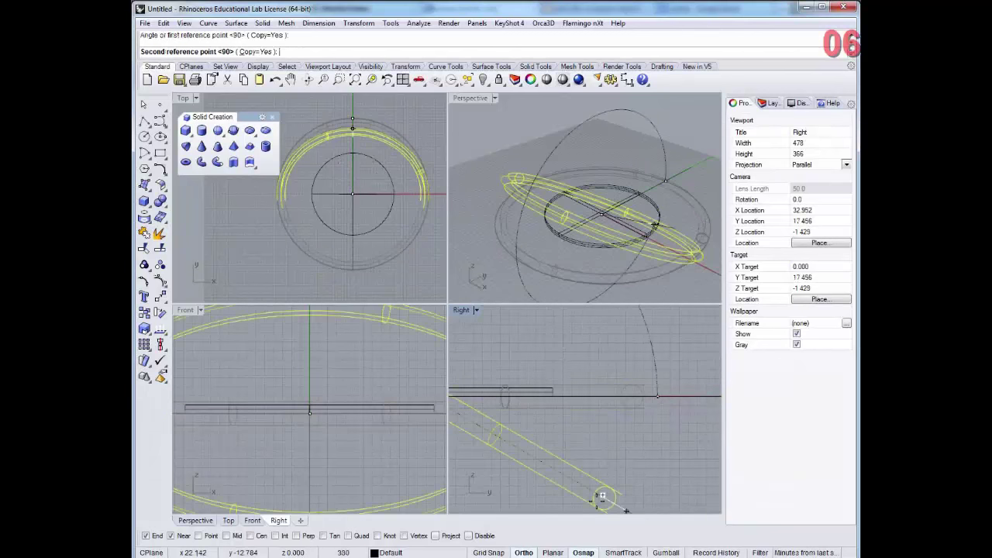
scroll(601, 496, down, 5)
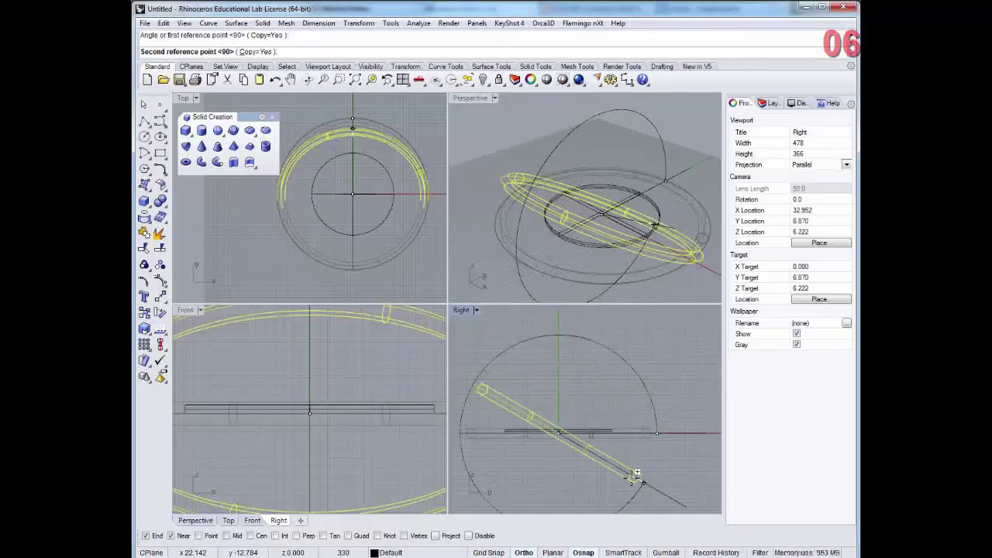
click(570, 502)
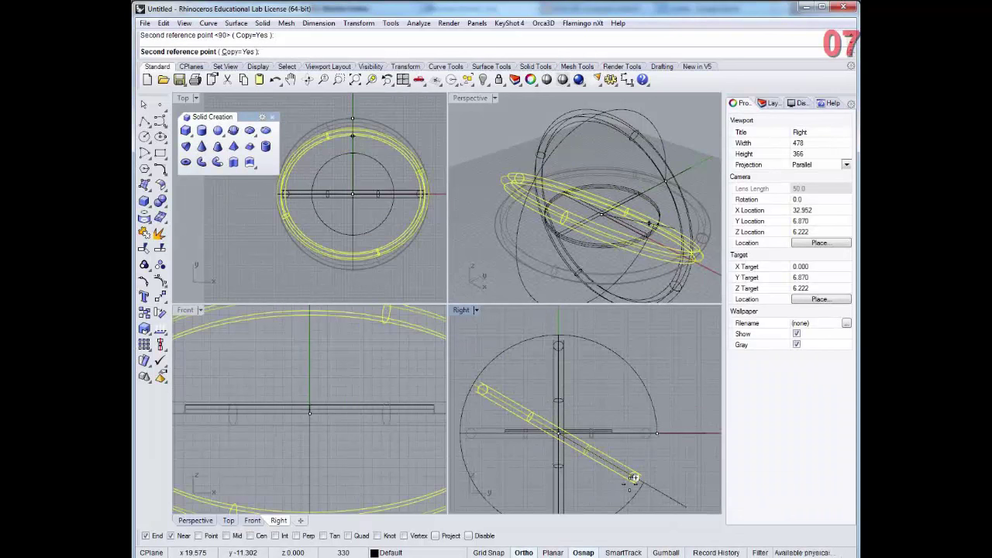
Step: Place two more rotated copies of the torus about the origin in the Right viewport, at 330 and 240 degrees
click(634, 478)
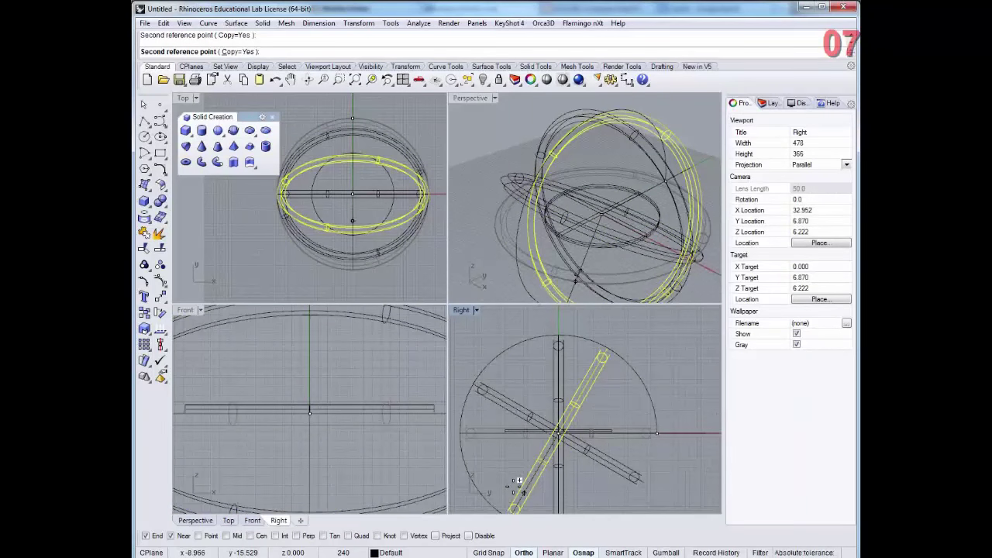
click(516, 483)
key(Return)
Step: Delete the three rotated torus copies, leaving only the cylinder and the original horizontal torus
right_drag(527, 155, 574, 141)
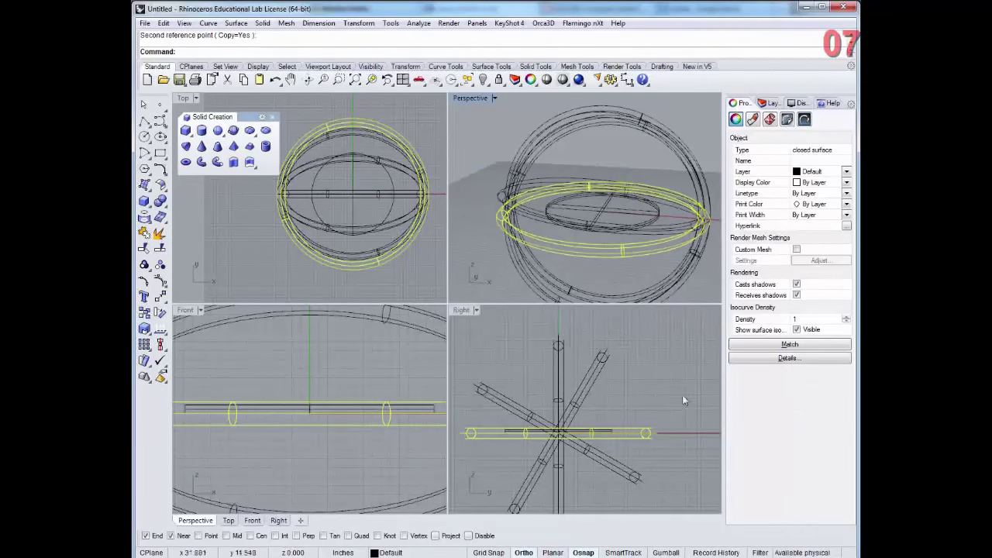
drag(667, 340, 465, 401)
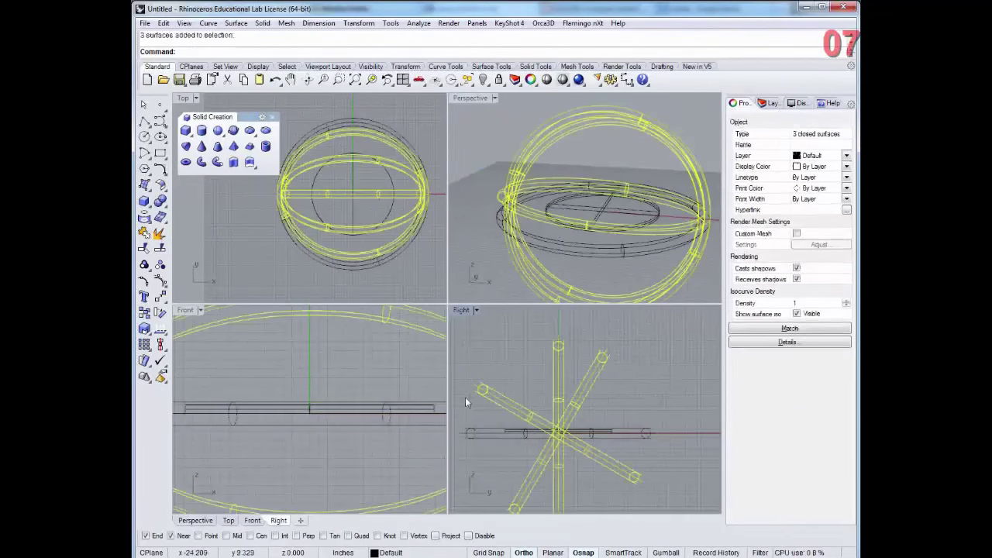
key(Delete)
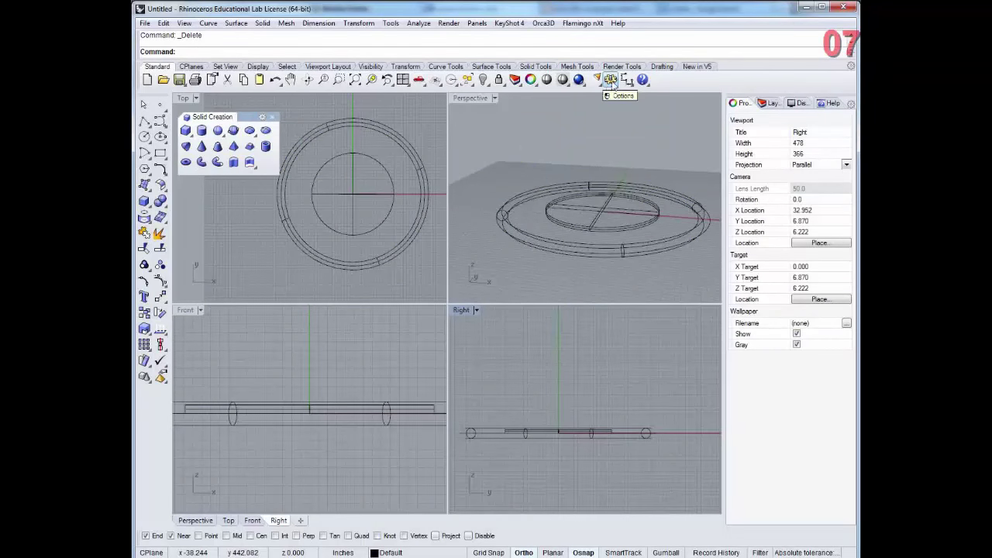
Step: Set Ortho to snap every 45 degrees in the Modeling Aids options
click(610, 80)
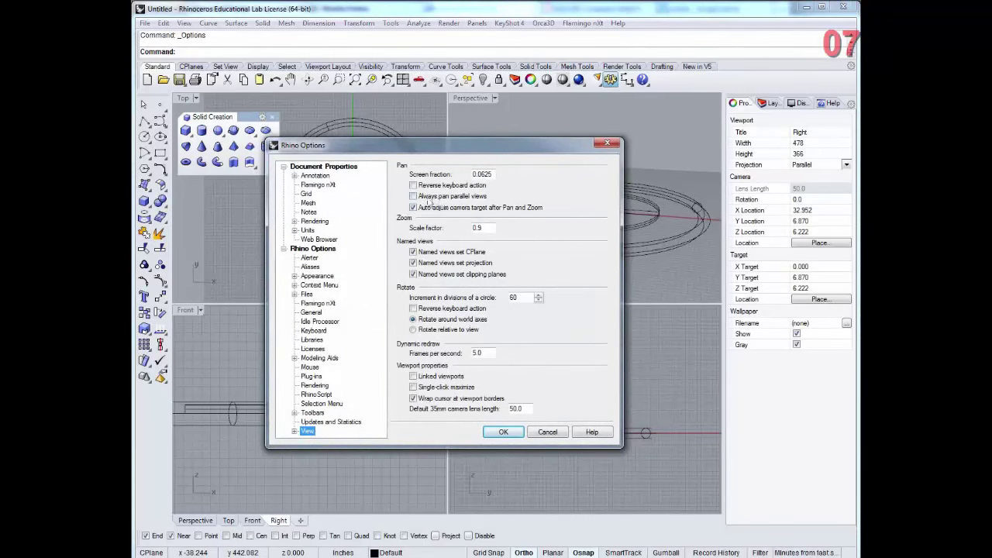
click(308, 231)
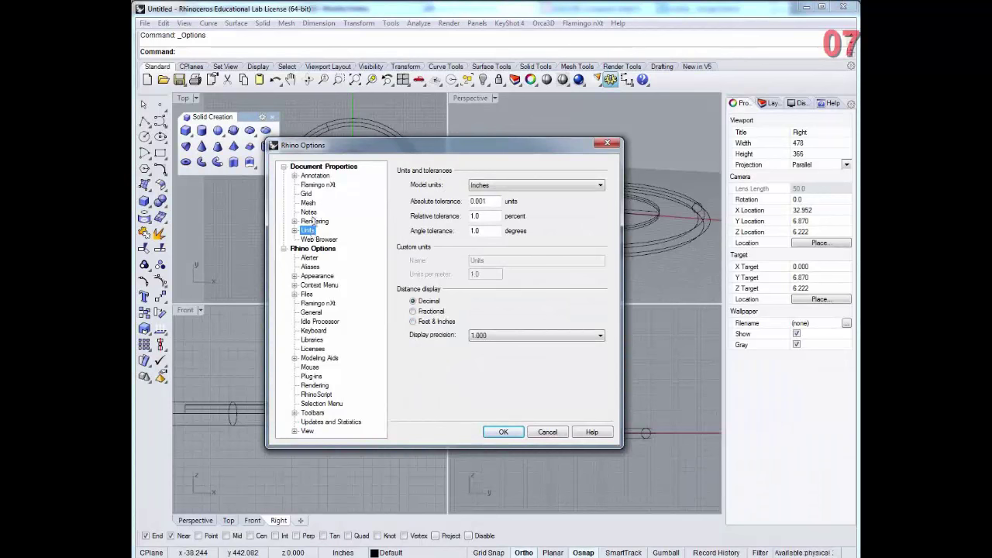
click(307, 194)
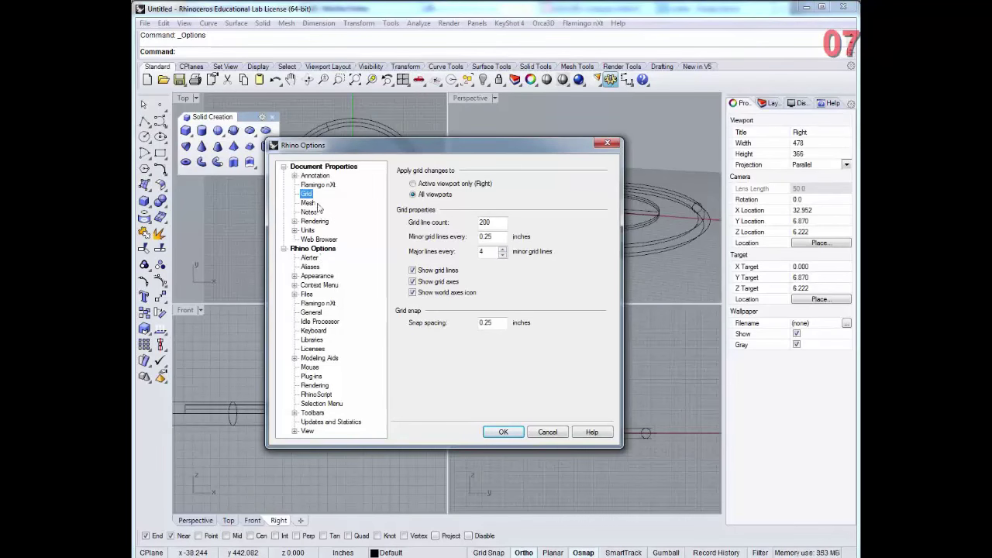
click(307, 231)
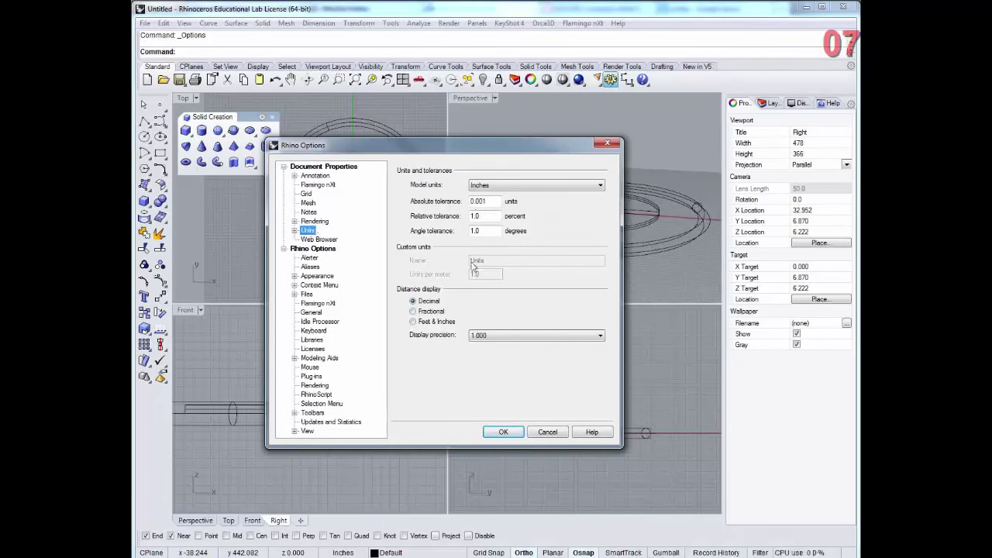
click(320, 358)
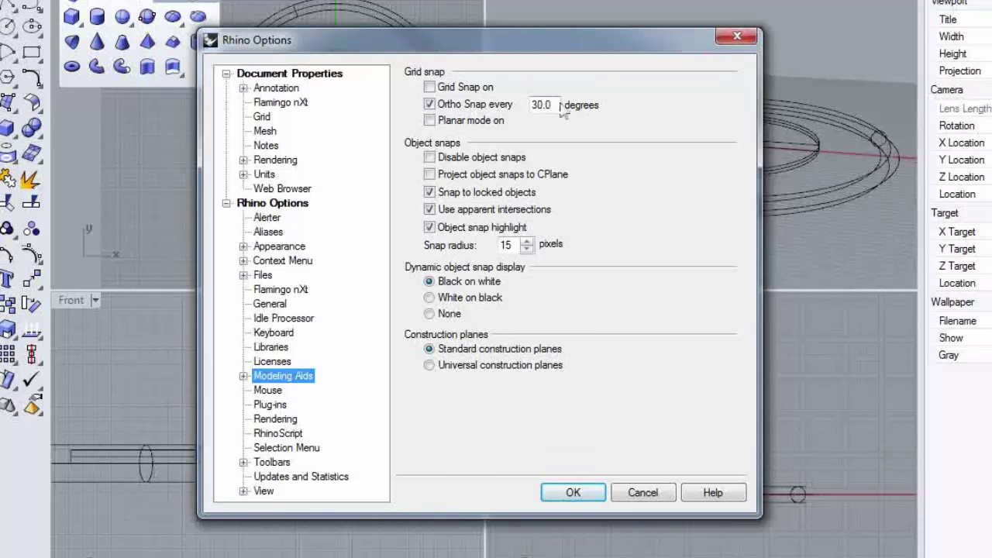
double_click(555, 101)
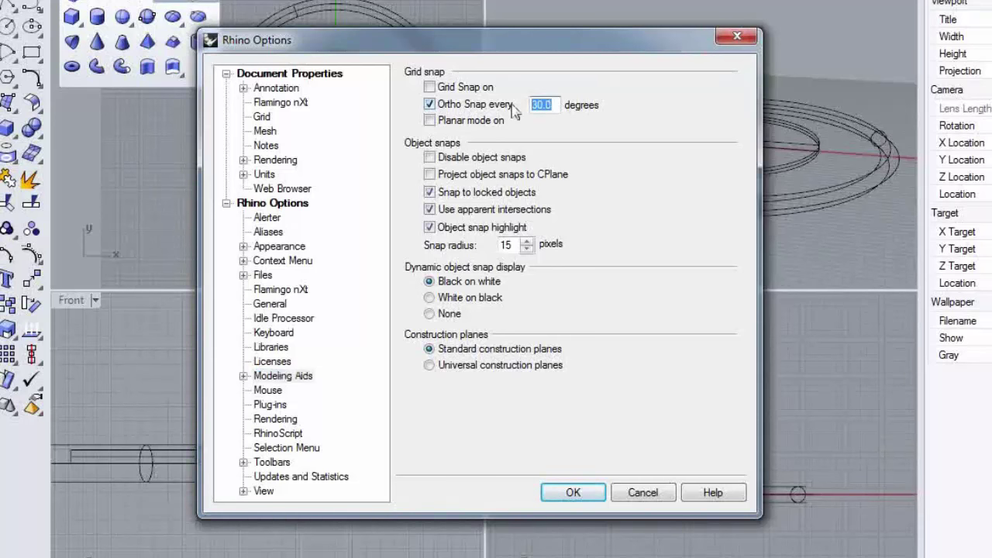
text(45)
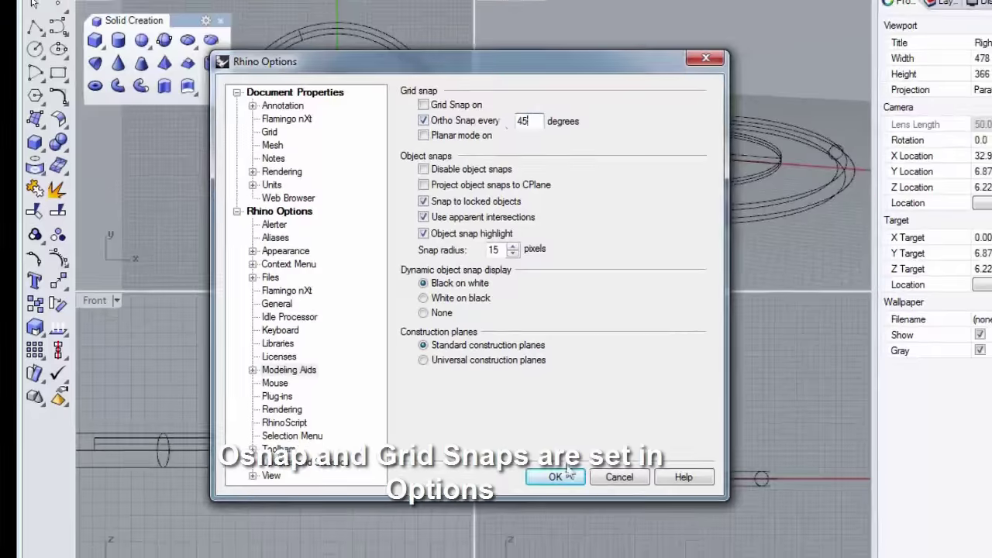
click(568, 475)
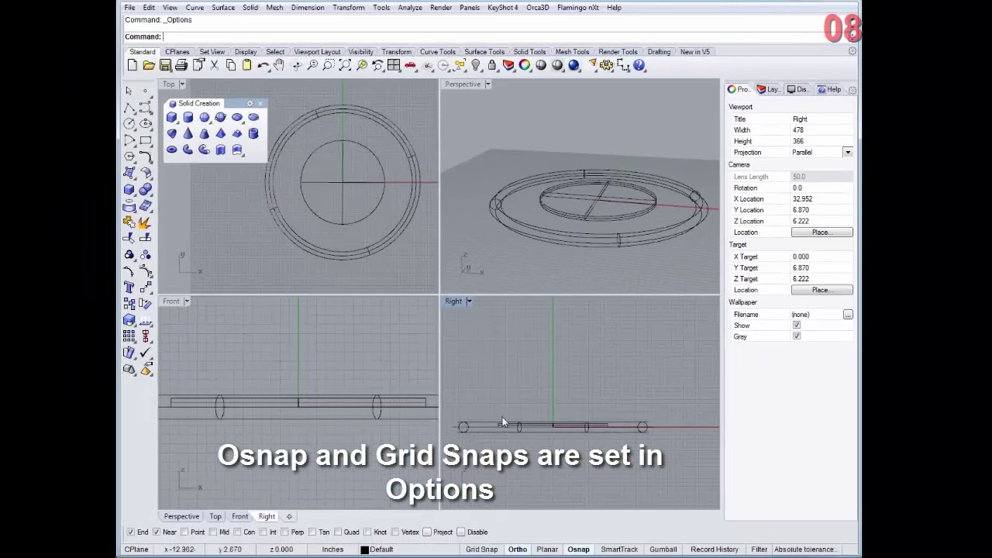
click(635, 243)
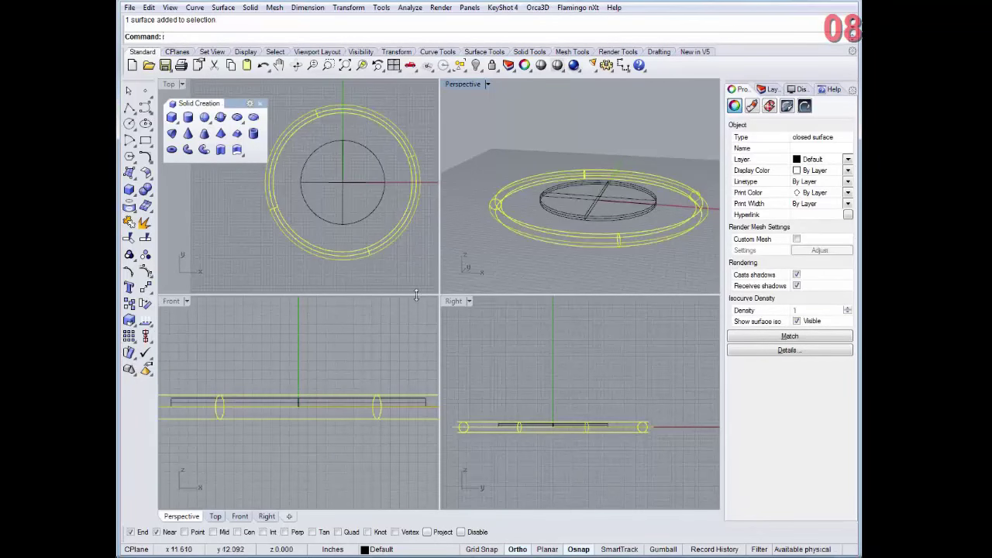
text(rotate)
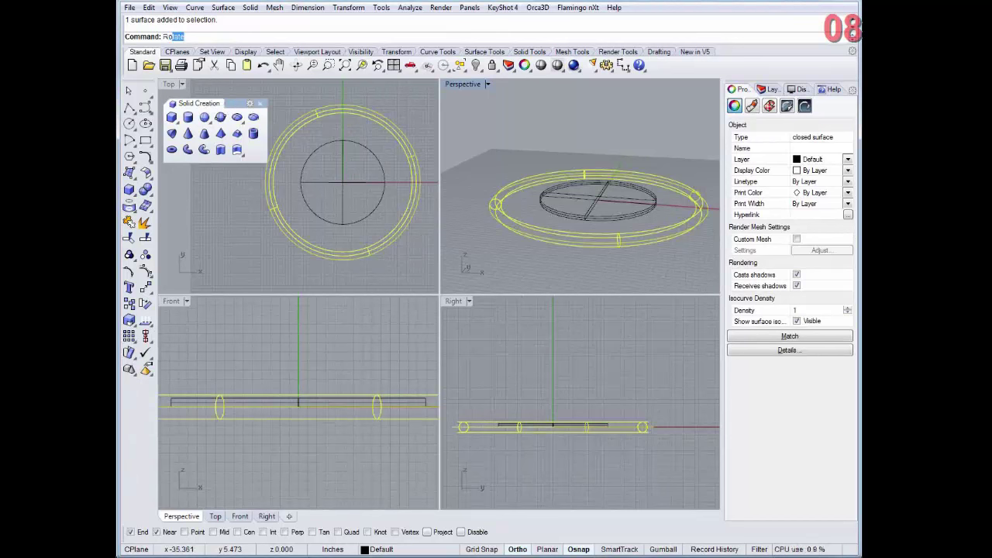
key(Return)
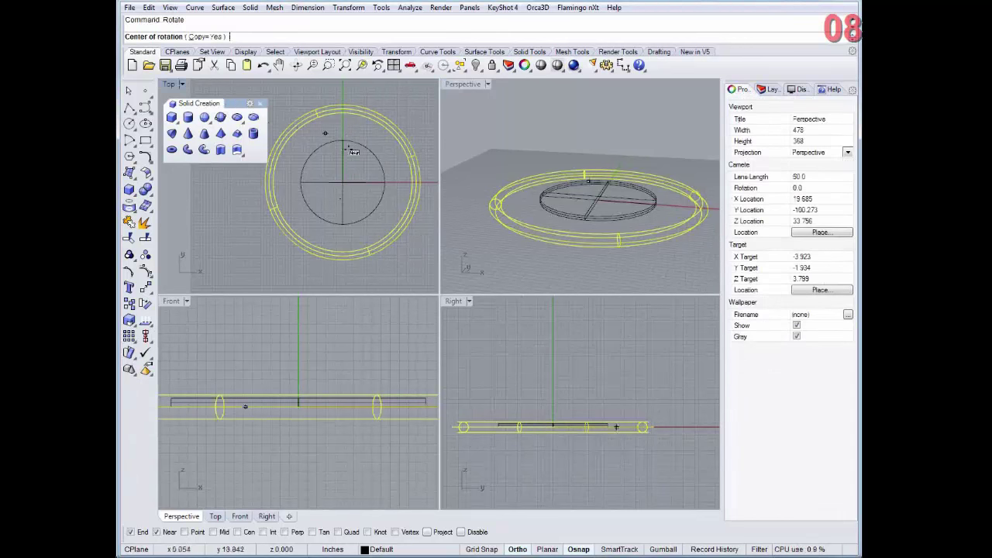
text(0)
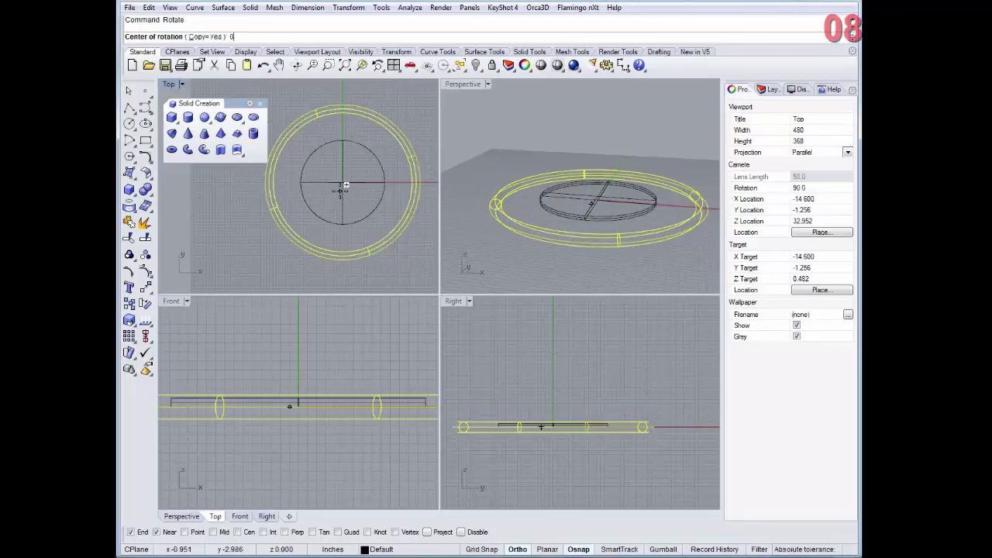
key(Return)
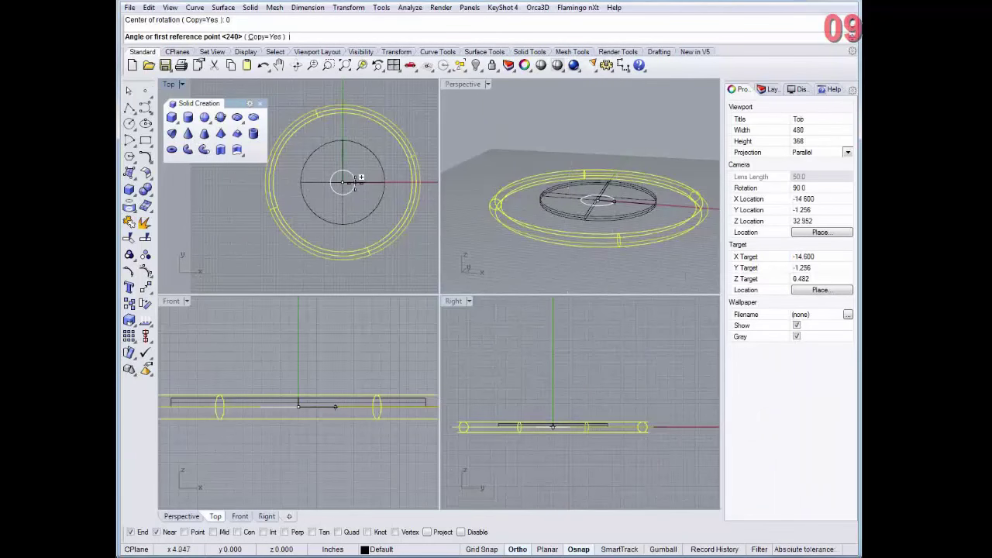
click(432, 180)
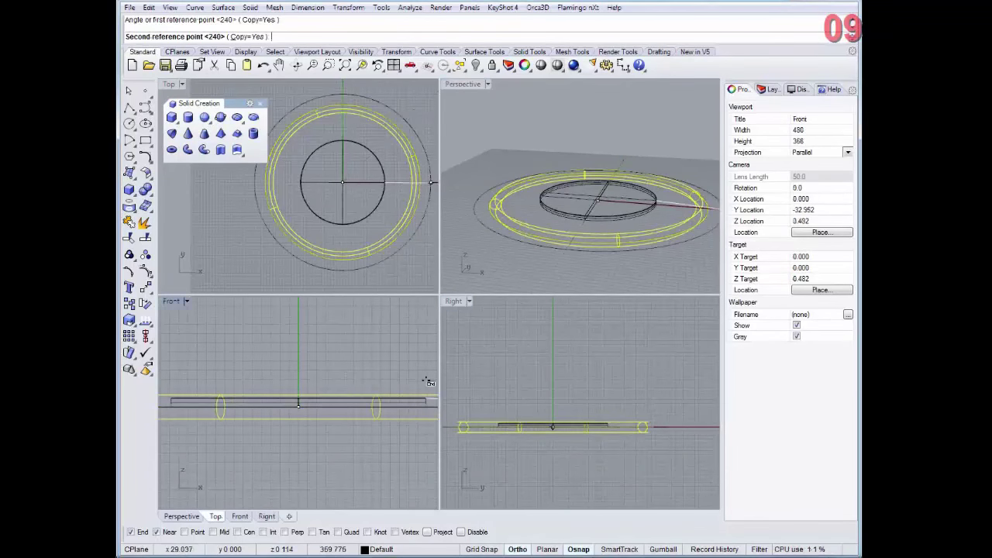
right_click(595, 385)
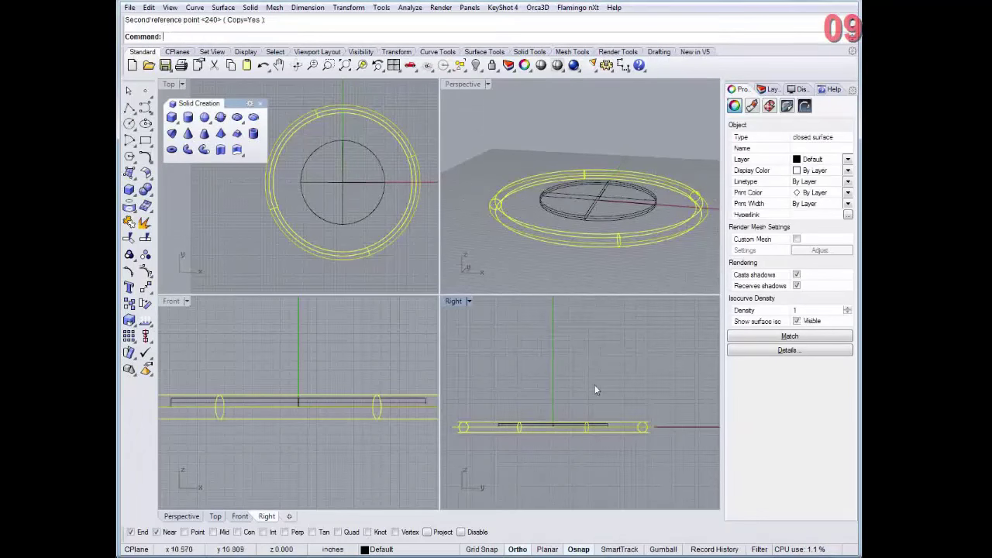
Step: Rotate three copies of the horizontal torus about the origin (0) in the Right viewport, at 90, 45 and 315 degrees, with Copy=Yes
right_click(594, 384)
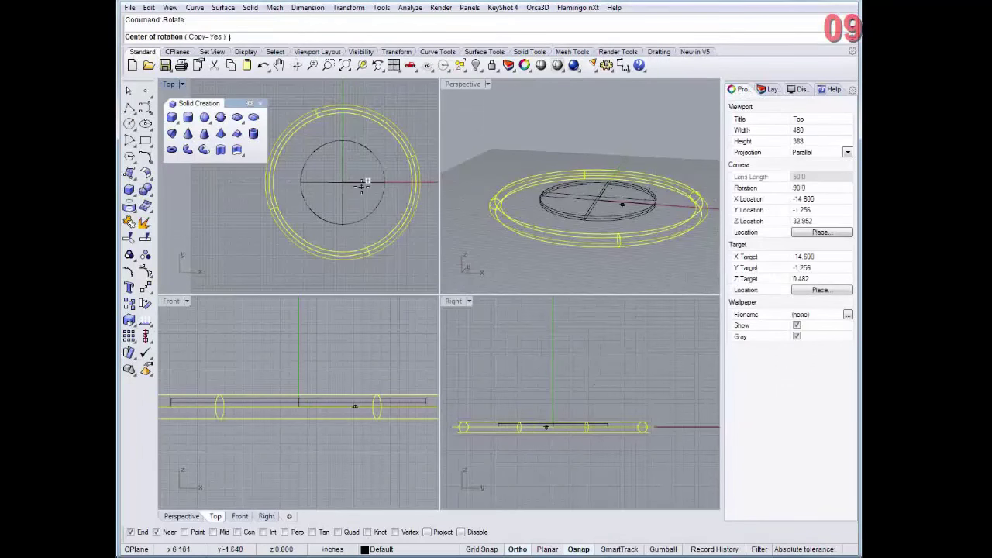
text(0)
key(Return)
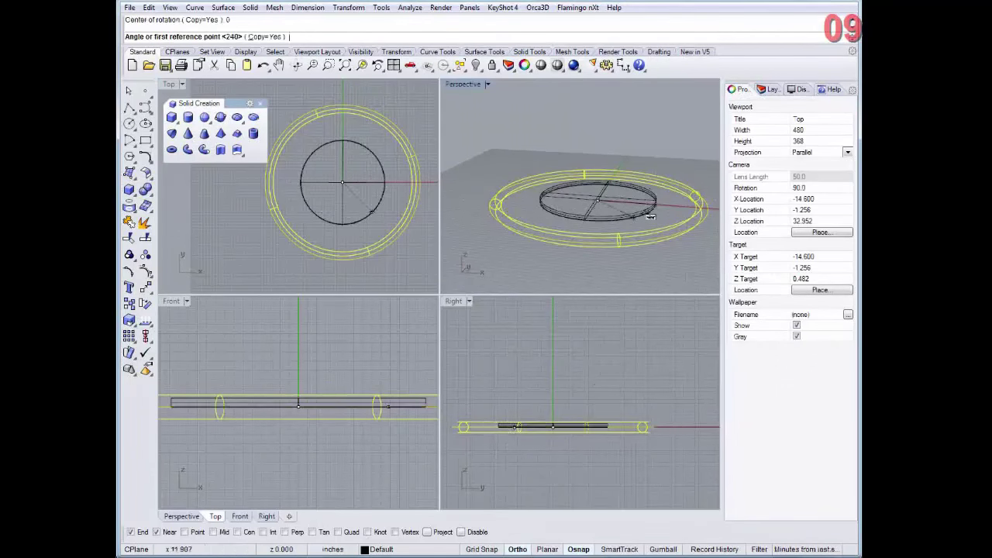
click(681, 427)
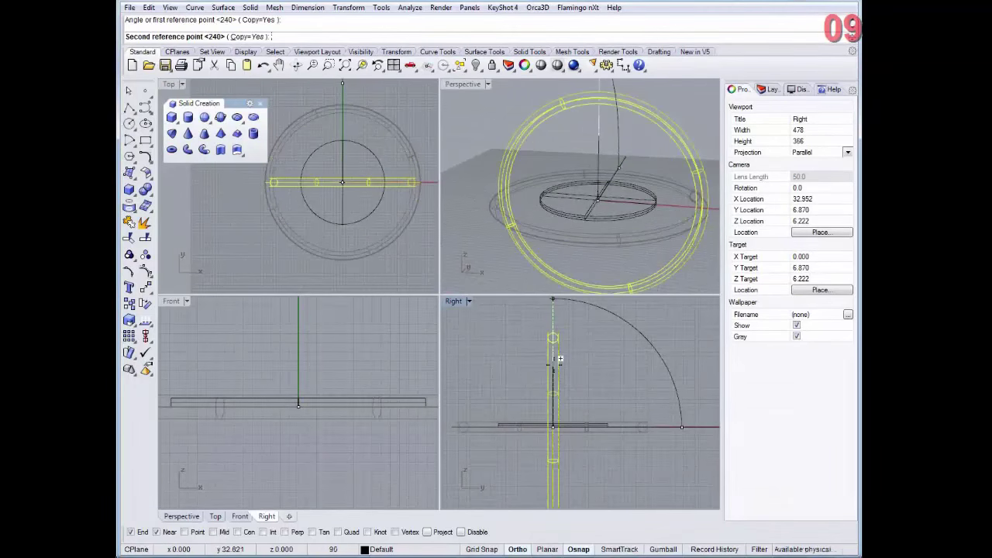
click(557, 359)
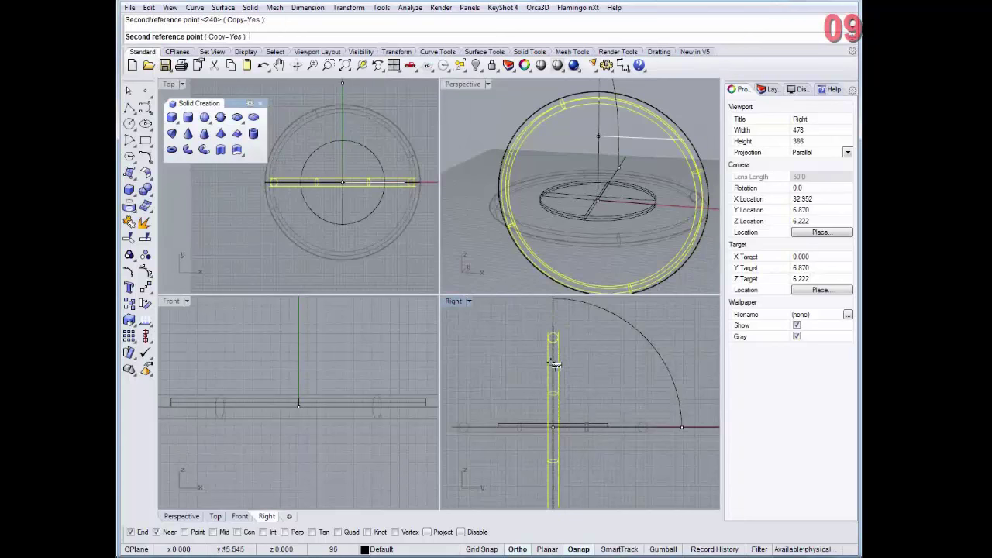
click(623, 409)
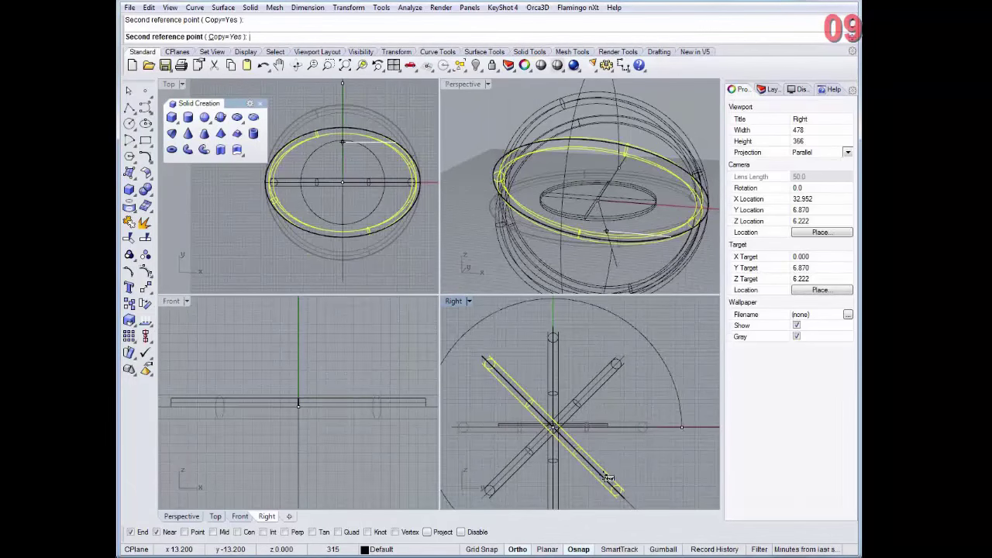
right_click(608, 476)
Step: Check the Ortho snap angle in the Modeling Aids options and deselect the torus
right_drag(591, 218, 542, 255)
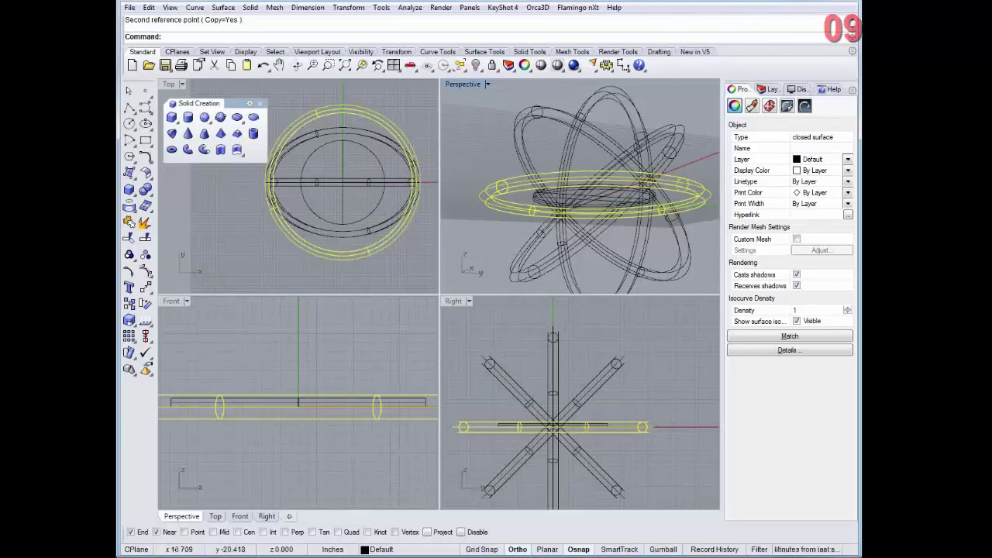
click(606, 66)
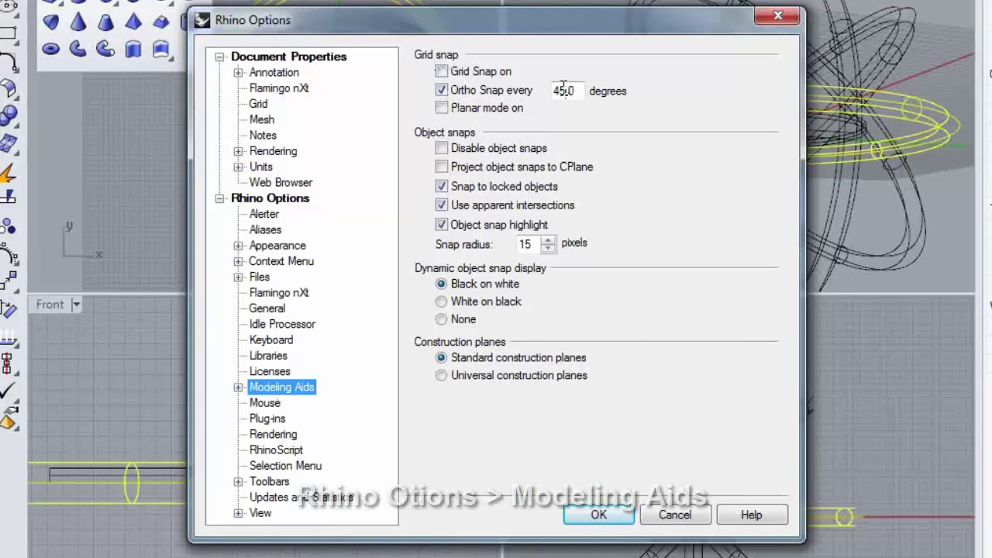
click(607, 516)
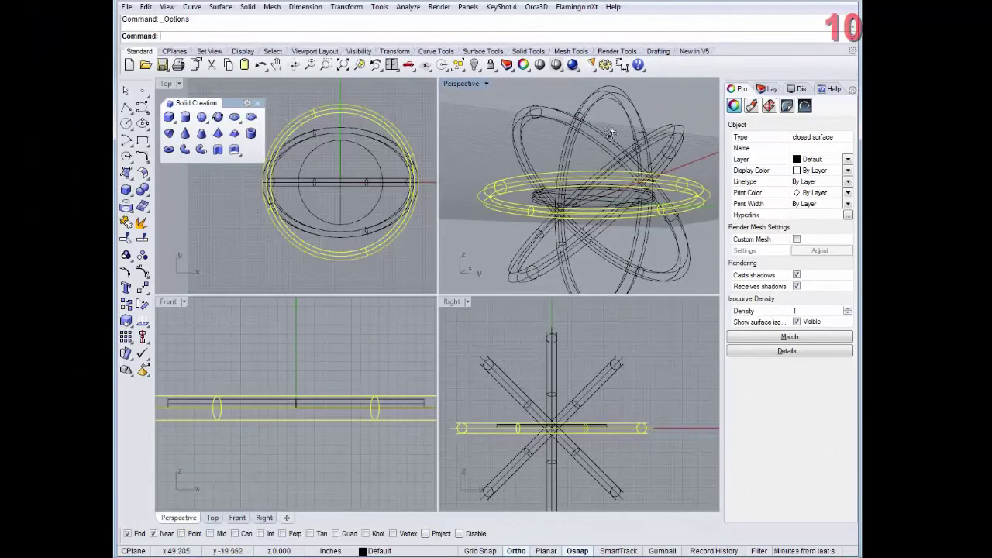
right_drag(459, 188, 553, 227)
key(Escape)
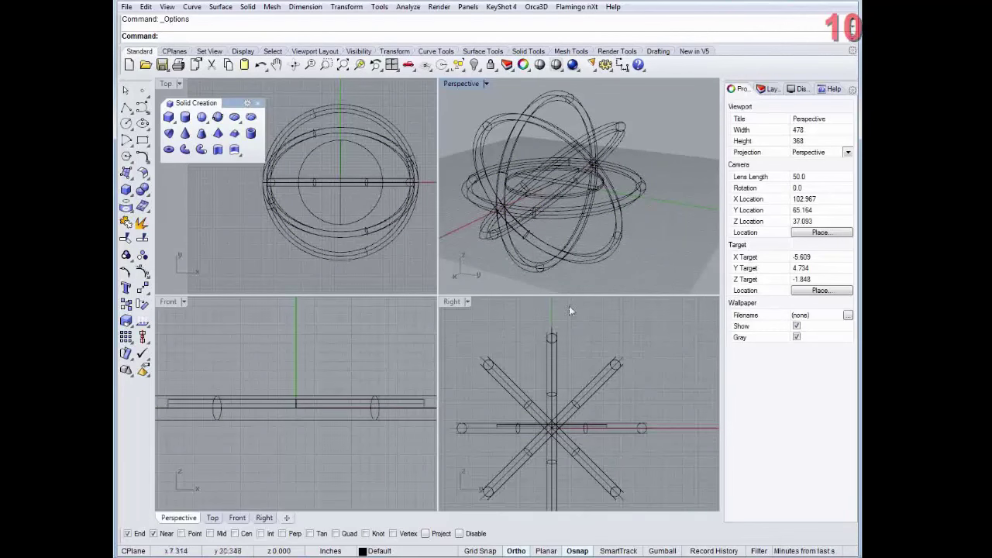
Step: Select only the four tori with a crossing window over their outer edges in the Top viewport, and clear the selection
click(430, 113)
drag(406, 192, 394, 262)
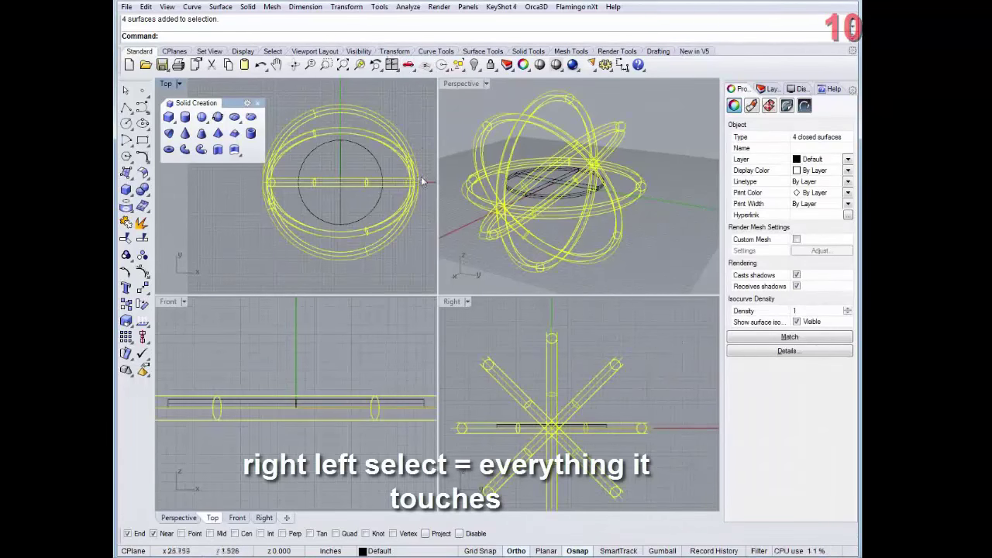
click(665, 337)
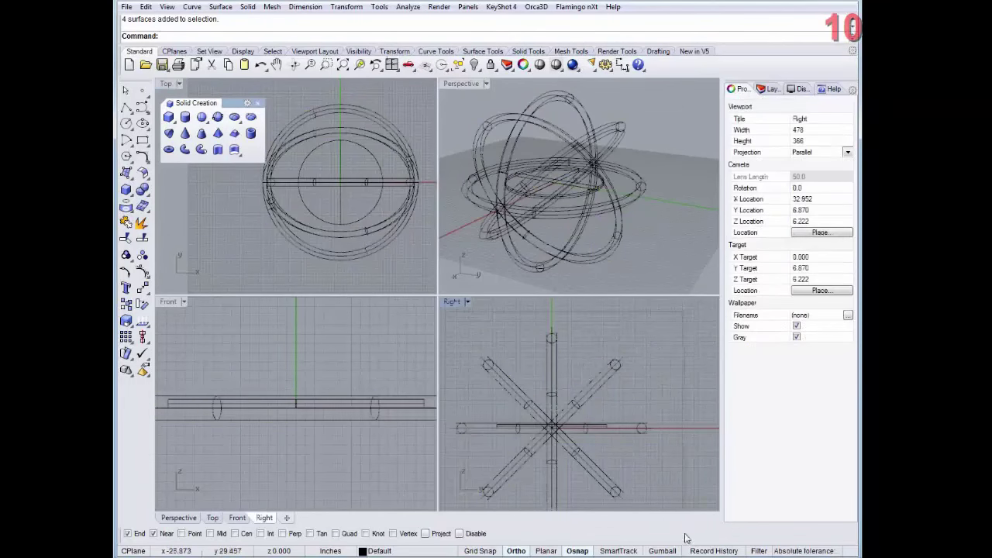
Step: Select the cylinder and the three non-vertical tori with an enclosing window in the Right viewport, and clear the selection
drag(681, 357, 454, 500)
right_drag(687, 478, 686, 427)
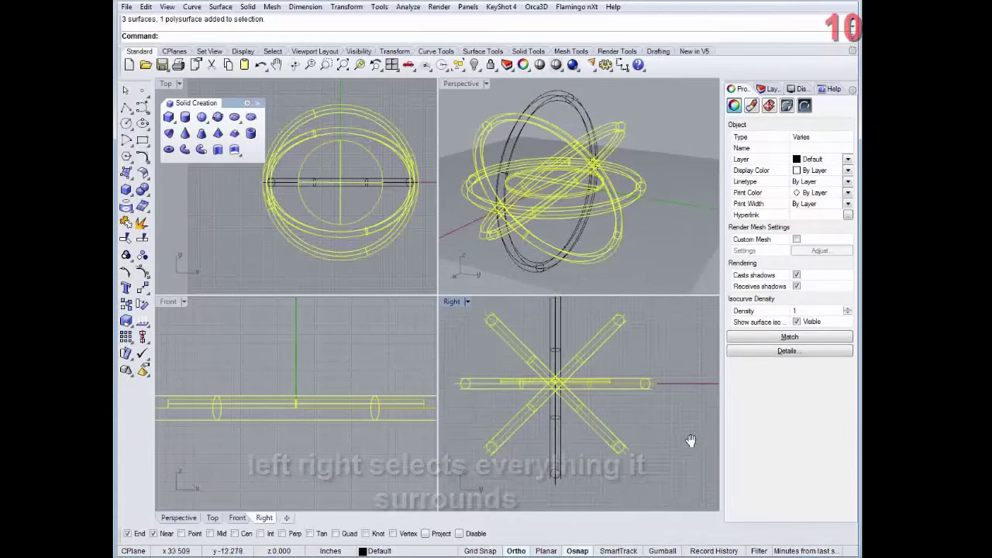
click(687, 427)
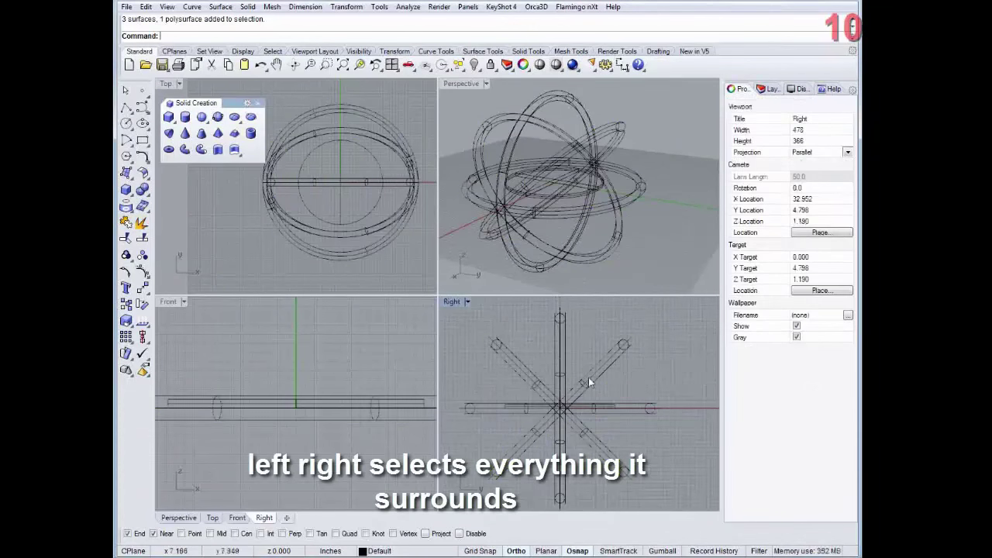
Step: Repeat the crossing selection of the four tori in the Top viewport without touching the cylinder, and deselect them
click(425, 154)
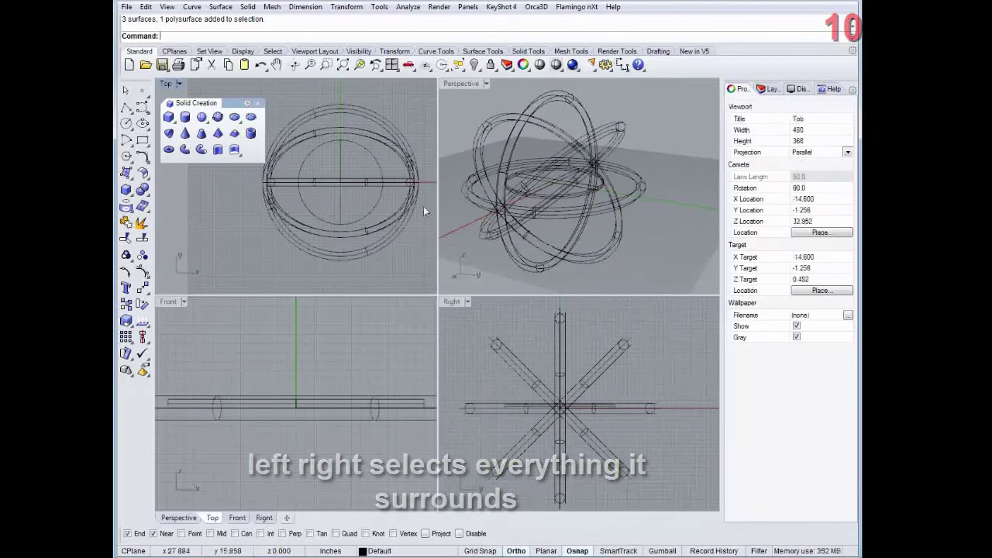
drag(423, 206, 405, 294)
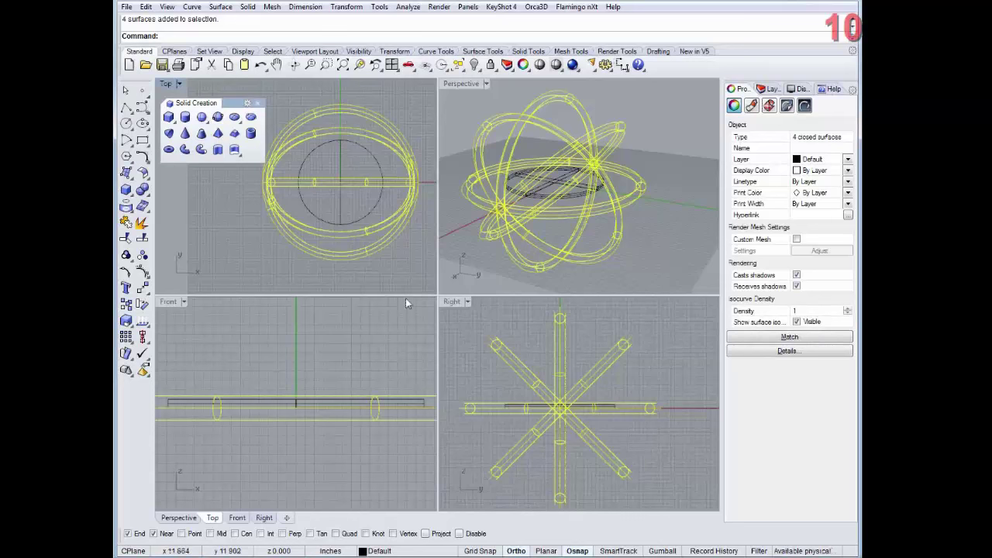
click(672, 377)
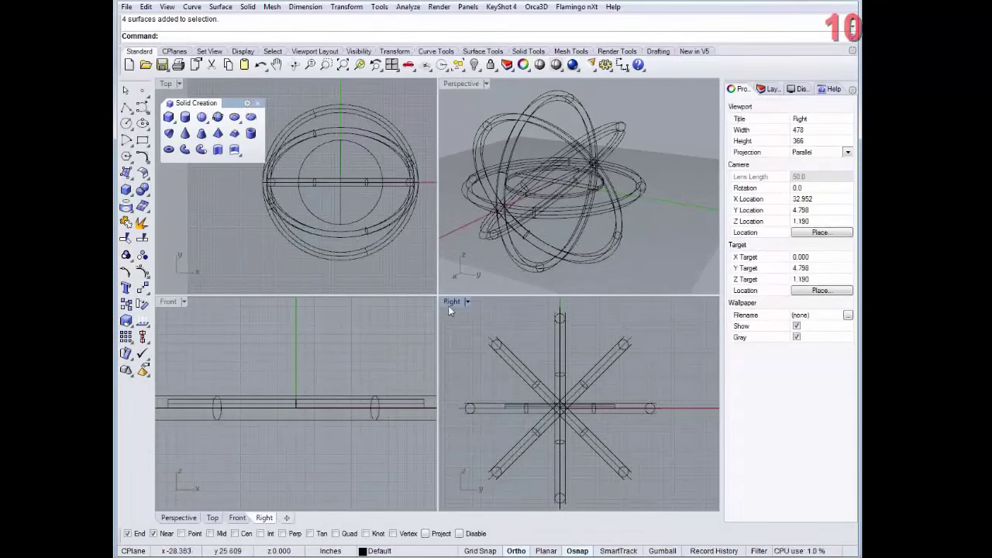
Step: Select the four tori with a crossing window in the Top viewport, enclose the model with a window in the Right viewport, and deselect
drag(431, 221, 403, 215)
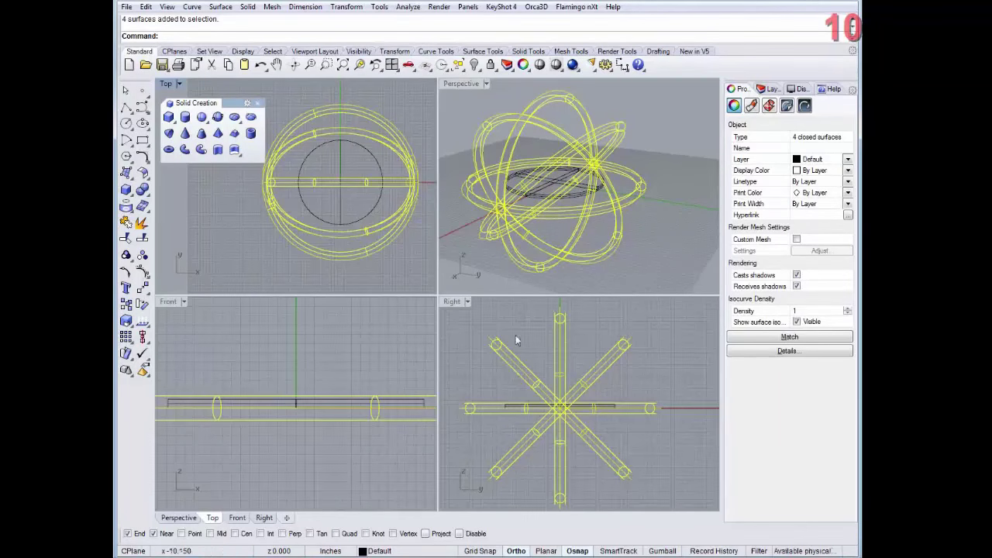
drag(446, 313, 699, 524)
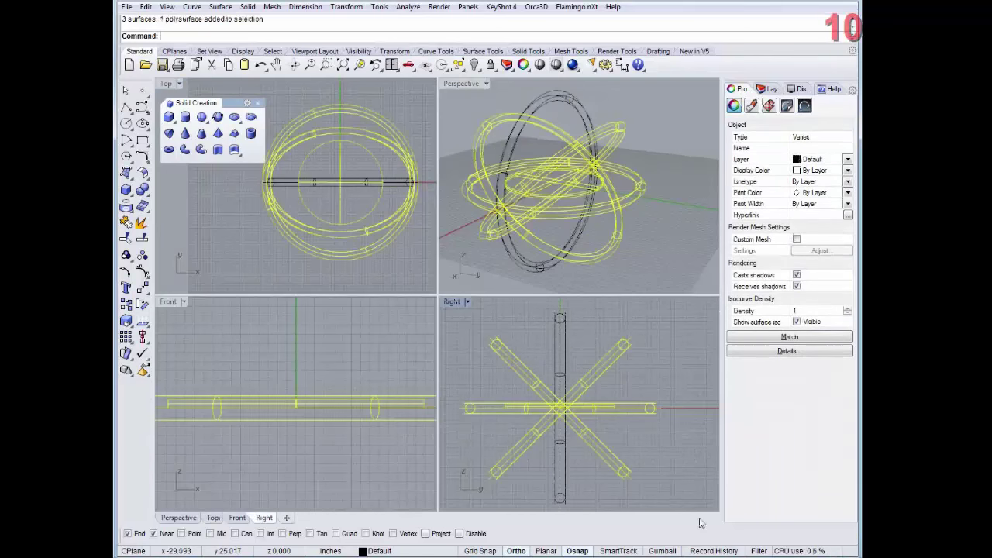
right_drag(664, 477, 663, 466)
click(664, 473)
scroll(533, 368, down, 2)
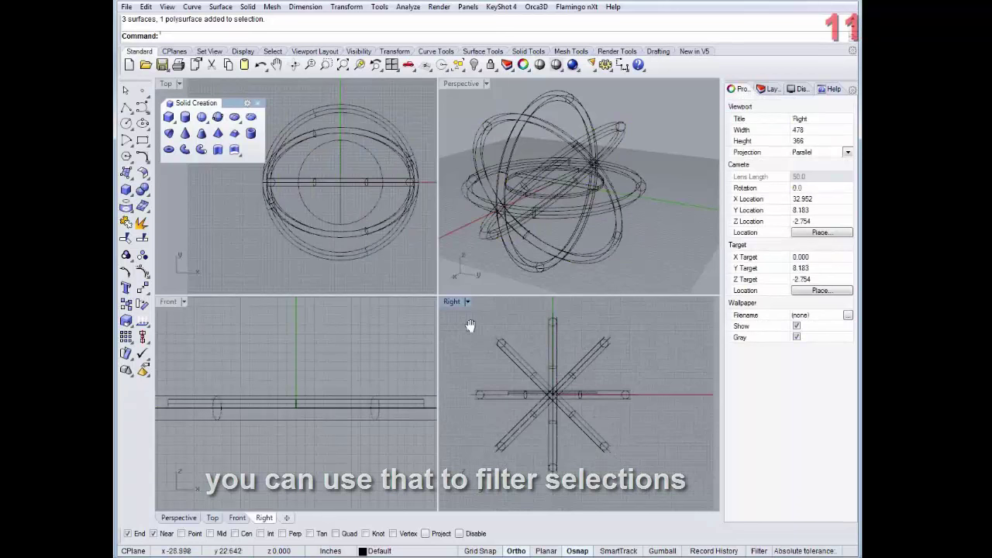
right_drag(469, 325, 512, 344)
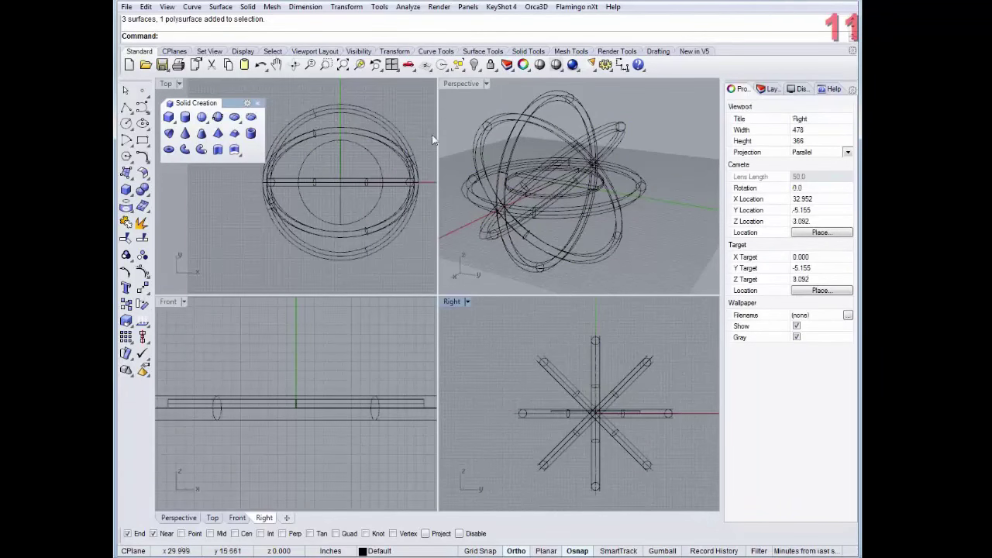
Step: Select only the four tori again with a small crossing window at their outer edges in the Top viewport, and deselect them
click(393, 227)
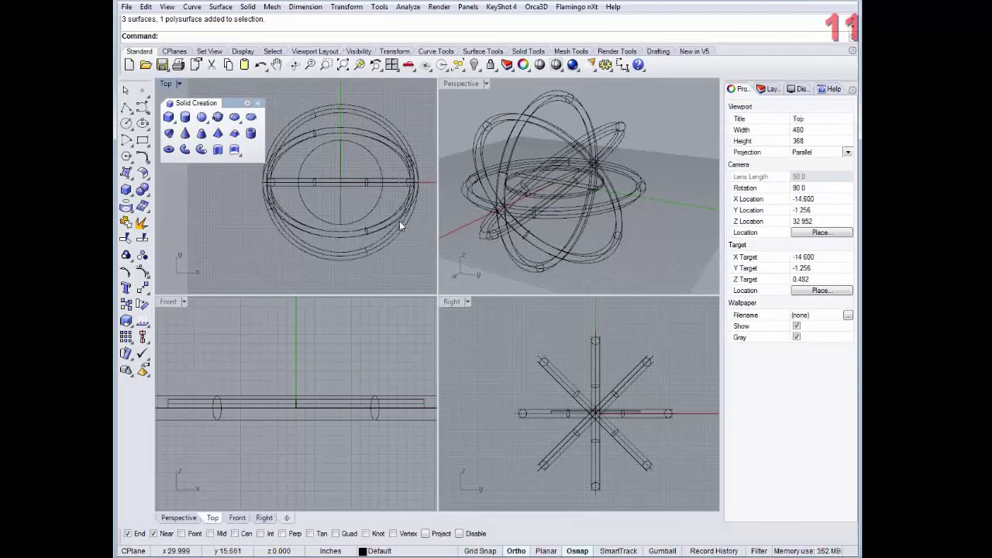
click(399, 221)
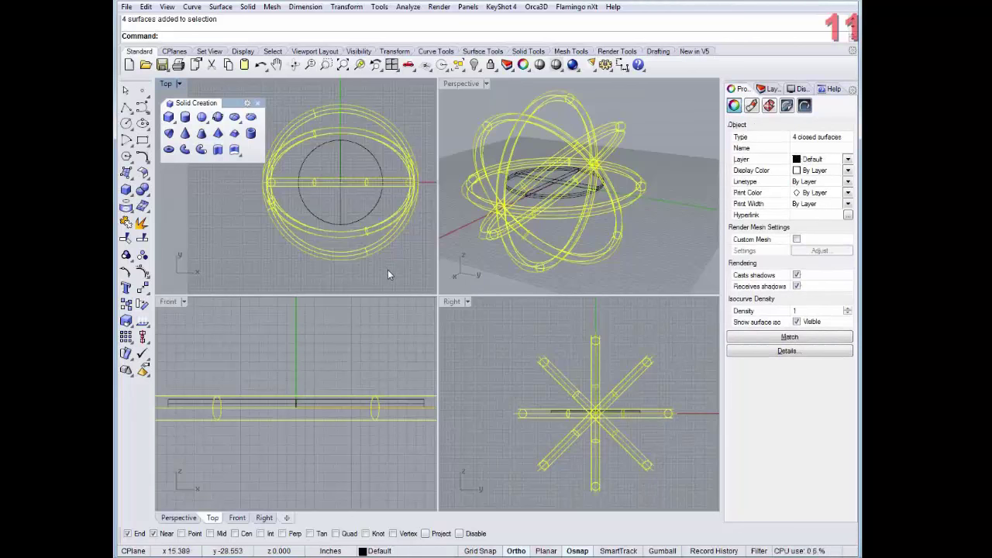
click(388, 274)
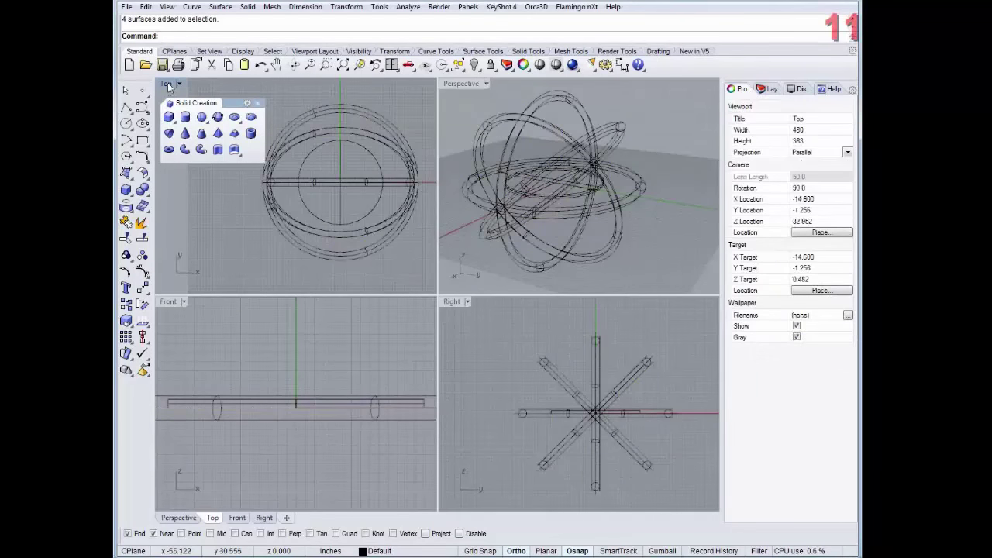
Step: Maximize the Top viewport and select the flat torus, the tilted pair and the vertical torus in turn, clearing the selection at the end
double_click(166, 83)
right_drag(550, 319, 463, 312)
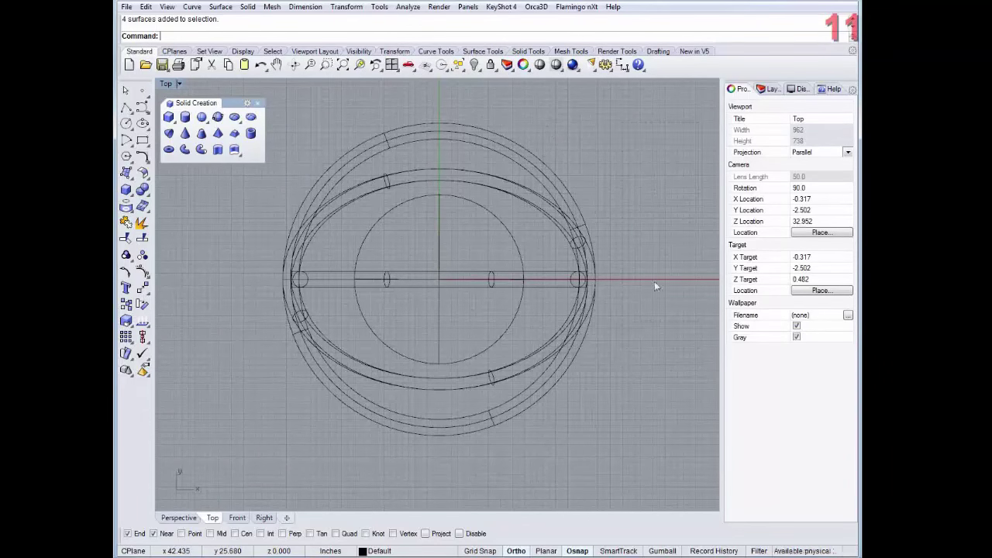
click(535, 136)
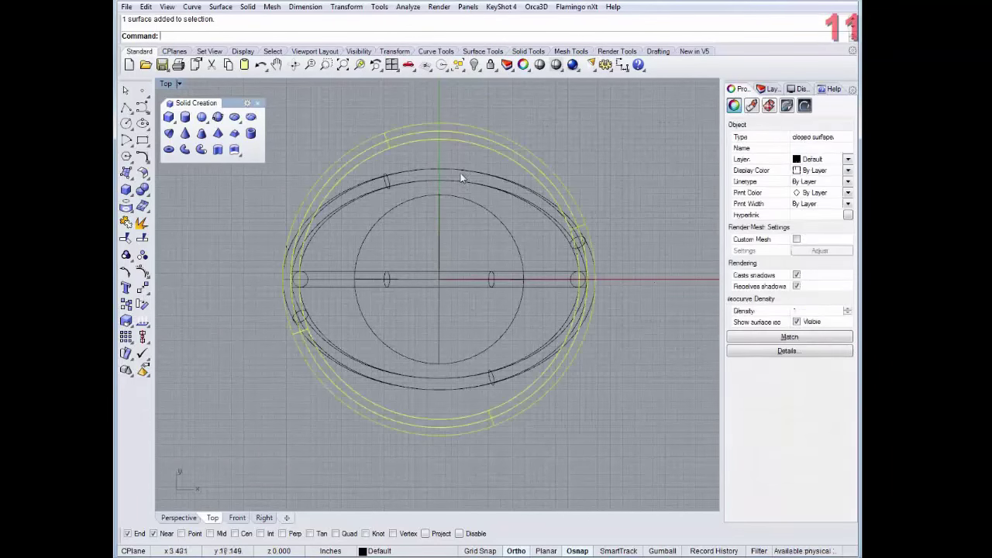
click(460, 177)
click(444, 183)
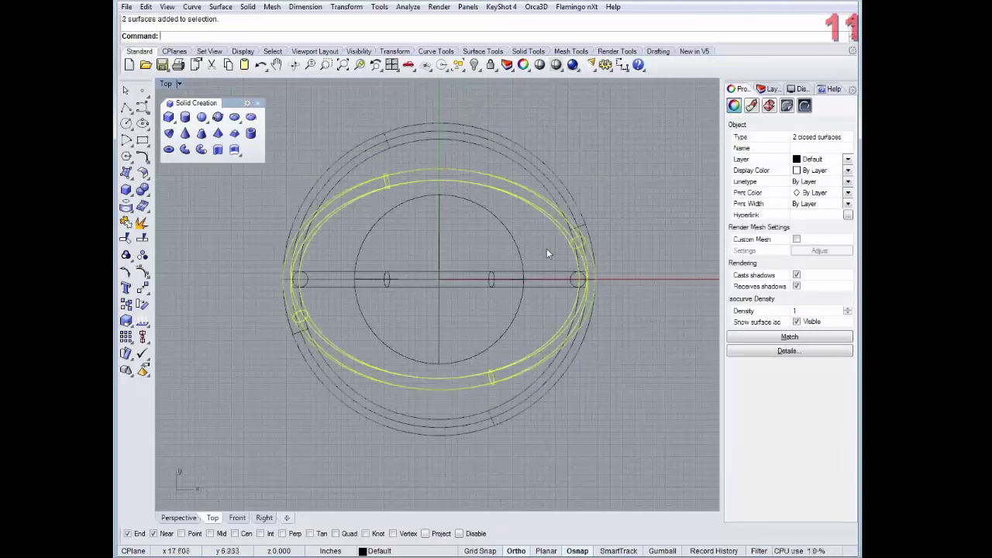
click(572, 279)
click(648, 225)
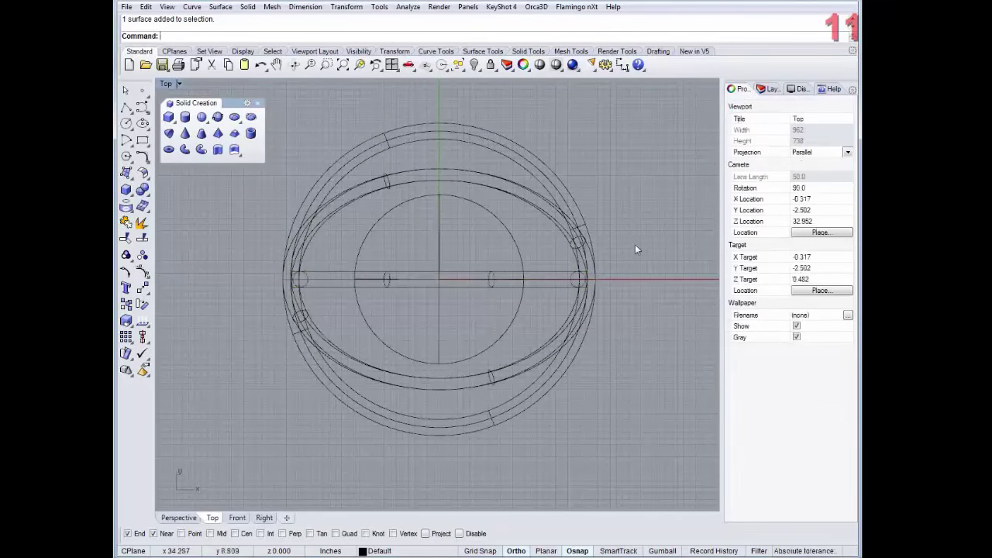
Step: In the maximized Top viewport, select the tori with a crossing window and the cylinder with an enclosing window, clearing each selection
drag(648, 233, 542, 431)
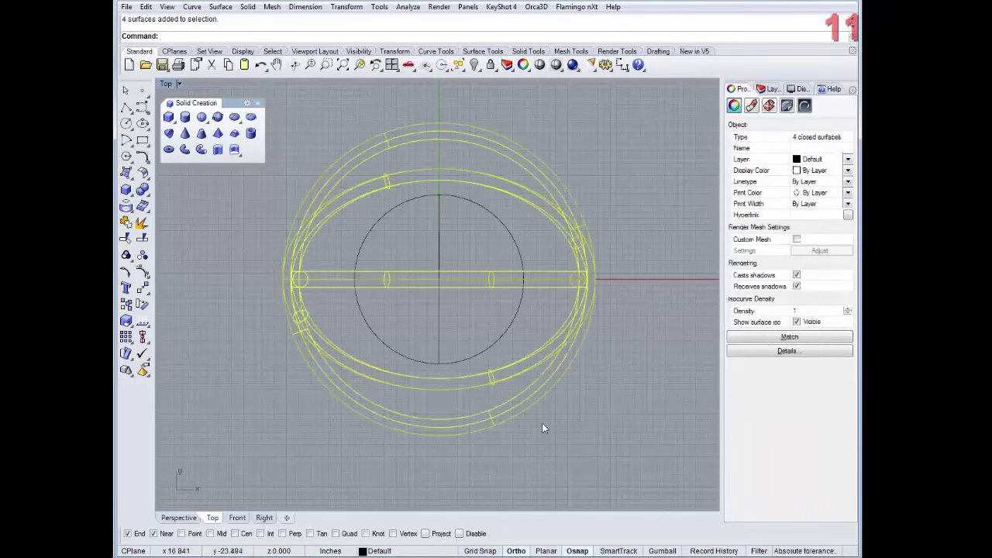
click(581, 390)
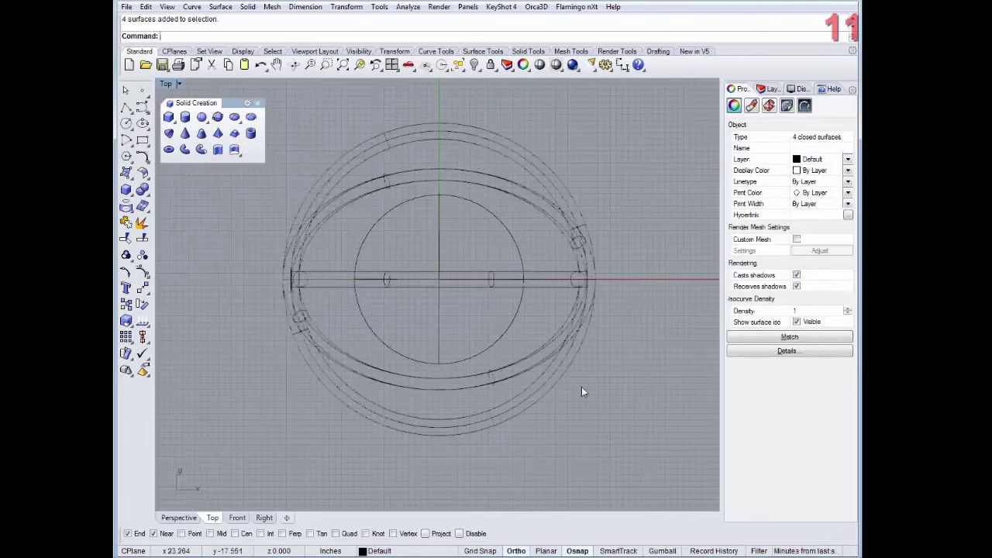
right_drag(437, 222, 501, 227)
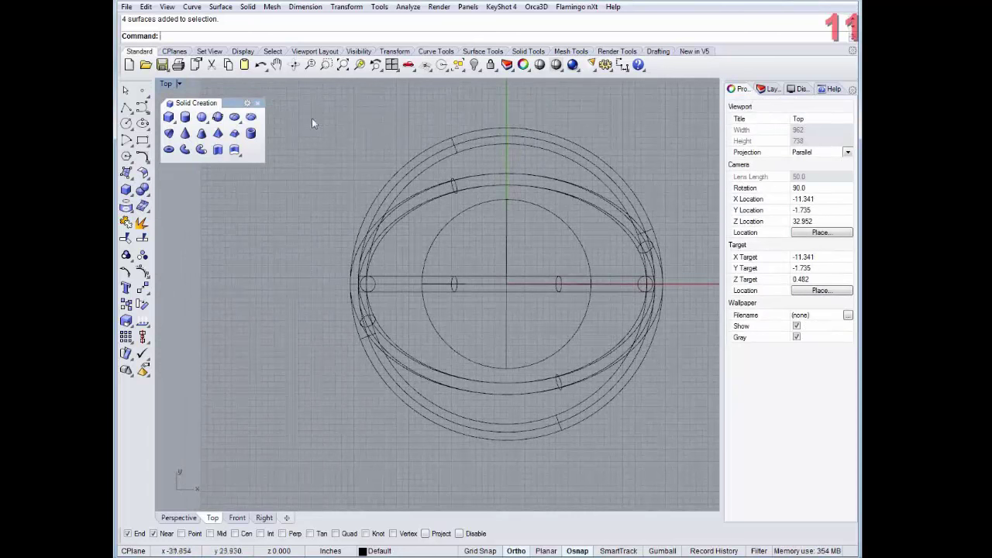
drag(311, 118, 624, 489)
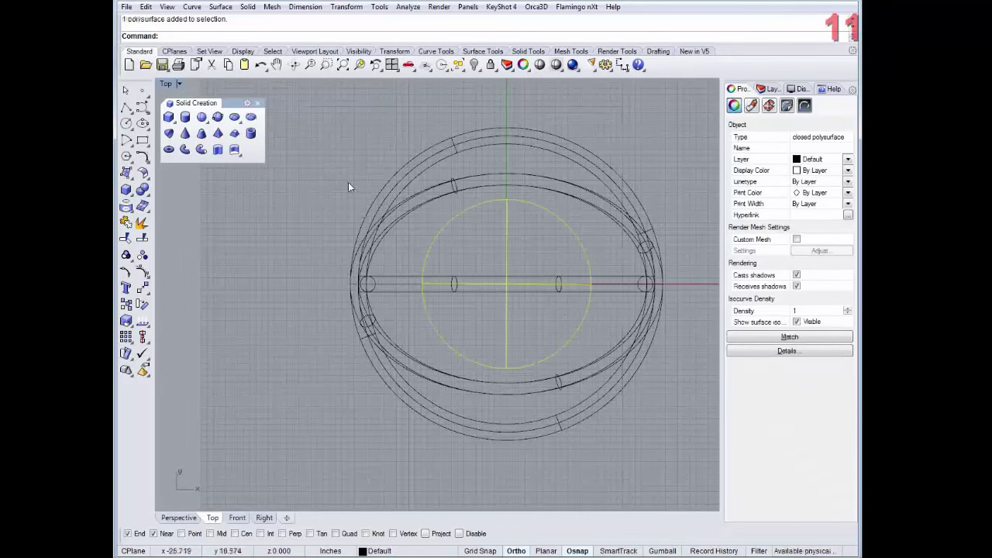
click(578, 394)
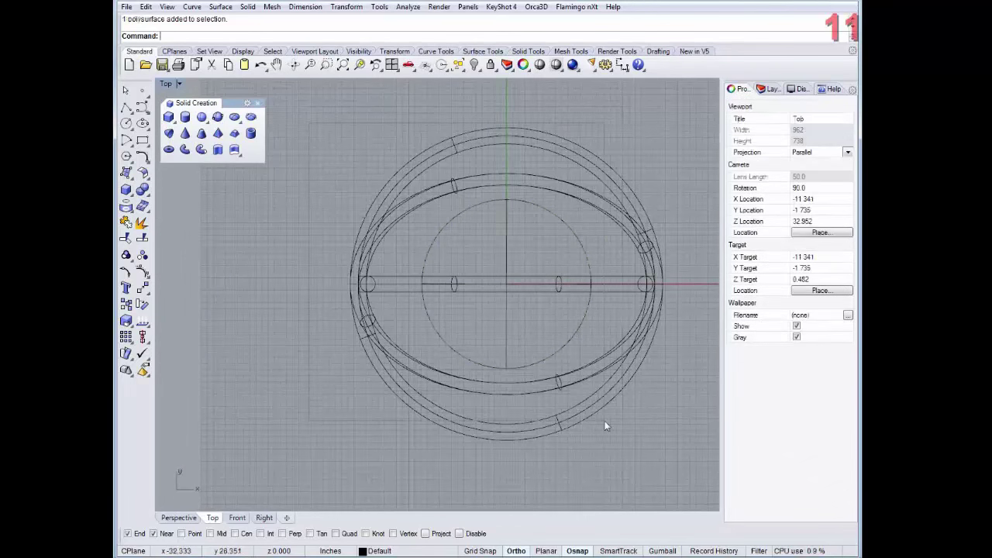
Step: Select the cylinder and check the Ortho snap angle in the Modeling Aids options
key(ctrl+z)
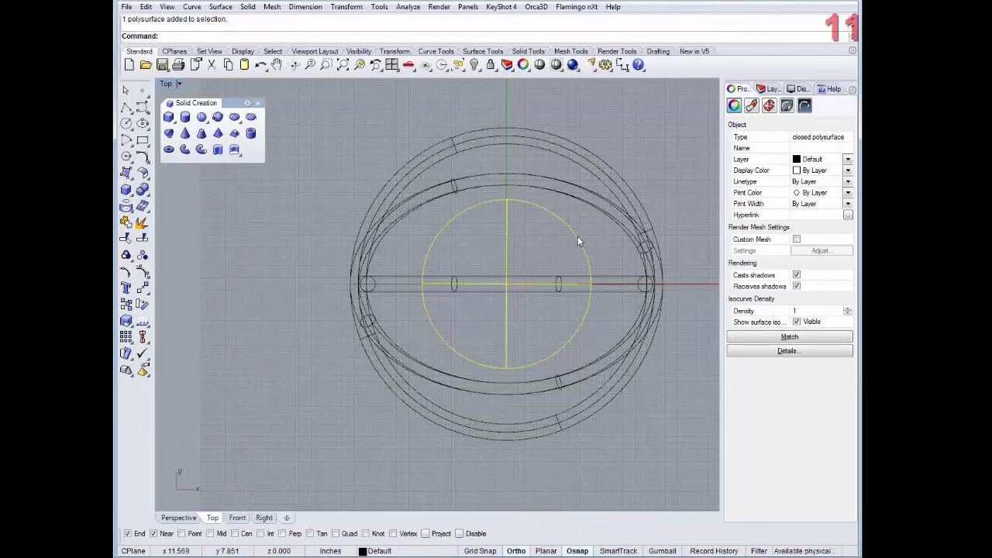
right_drag(563, 262, 527, 248)
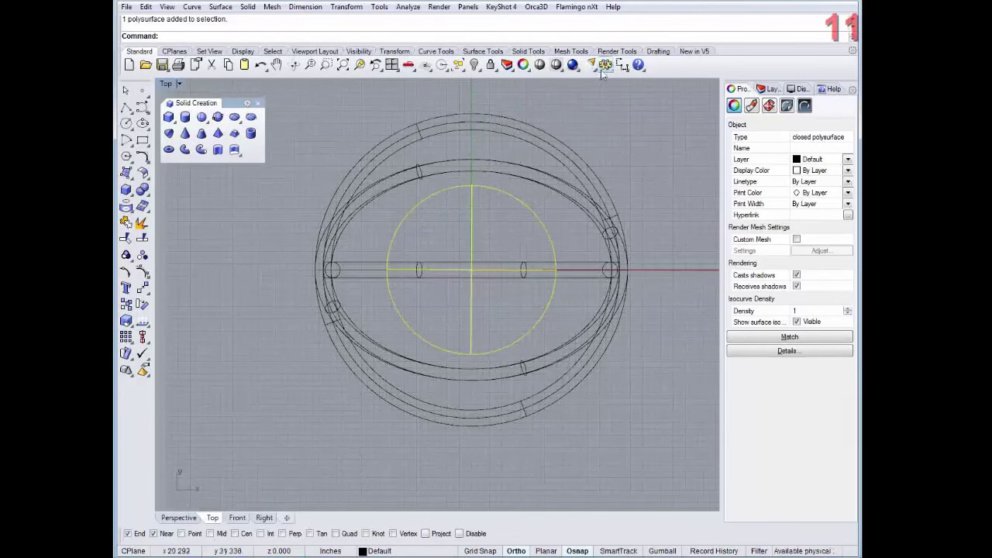
click(604, 66)
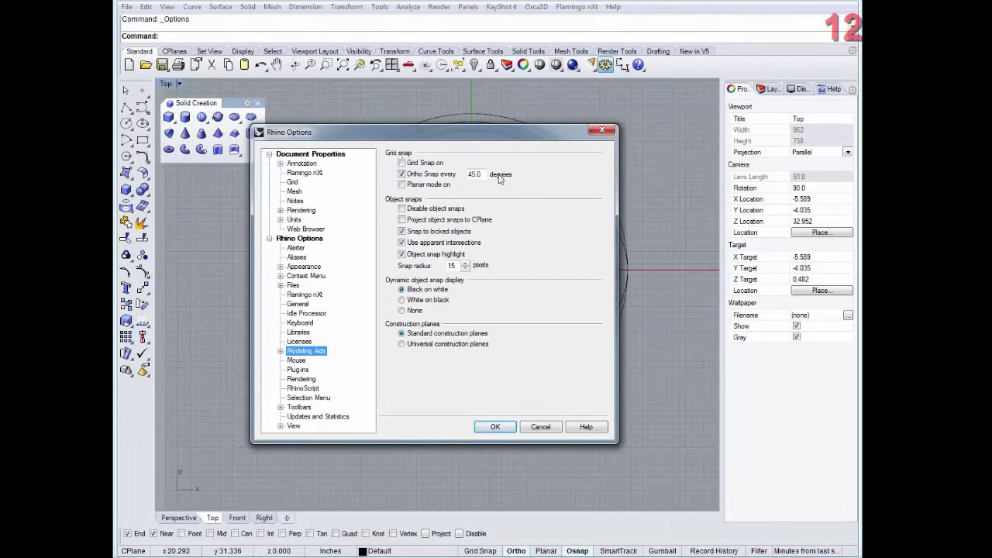
click(508, 428)
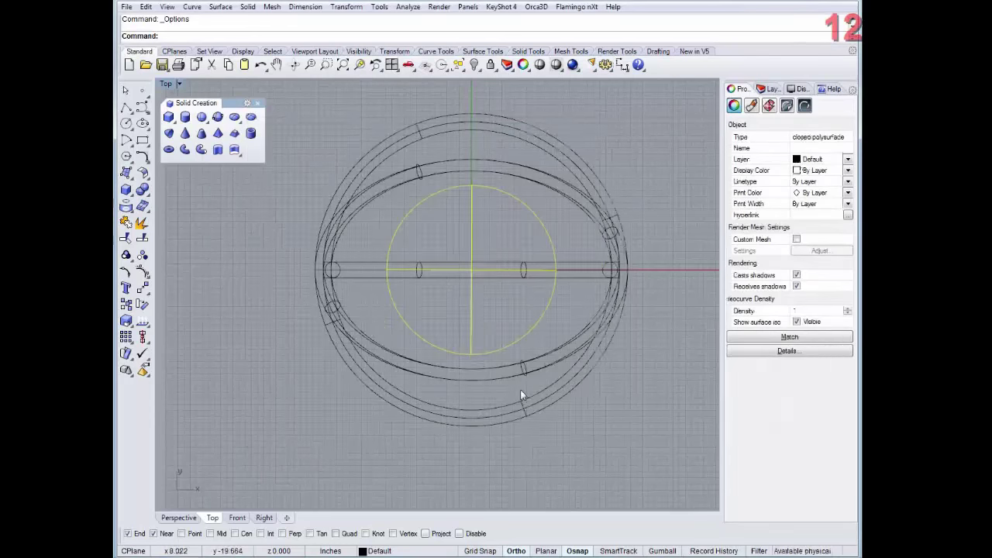
Step: Restore the four-viewport layout and move all four tori to Layer 01, set as the current layer
double_click(166, 83)
right_drag(627, 198, 596, 234)
click(383, 200)
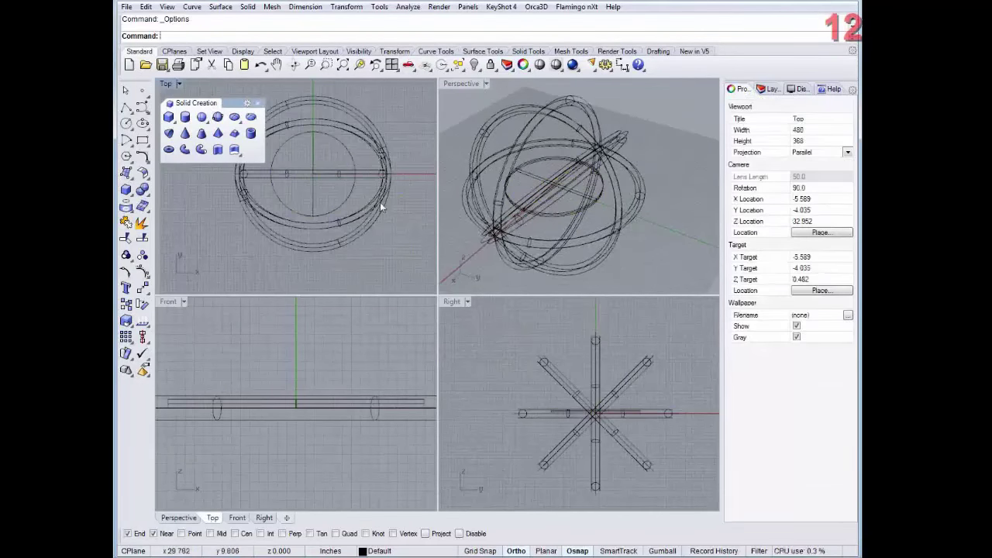
click(379, 201)
click(773, 89)
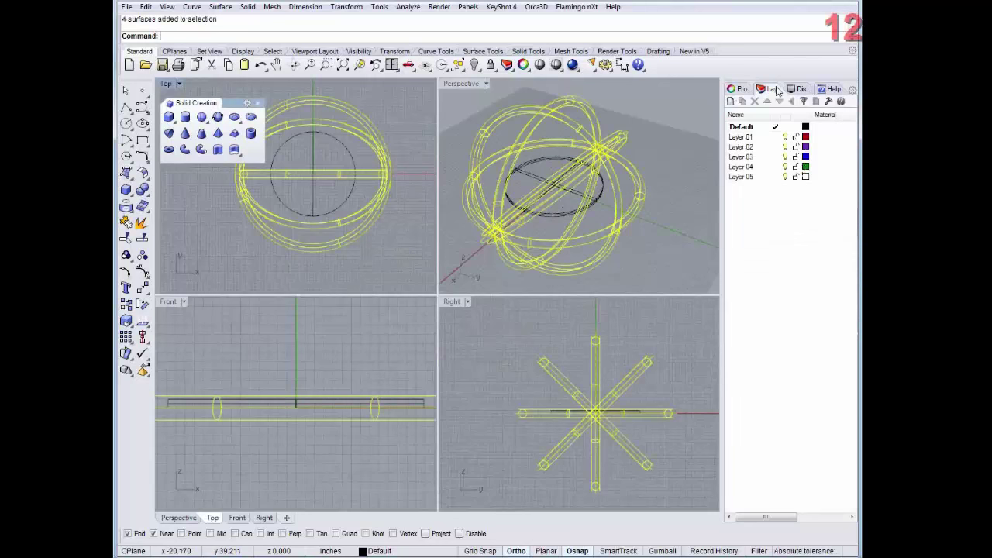
double_click(757, 137)
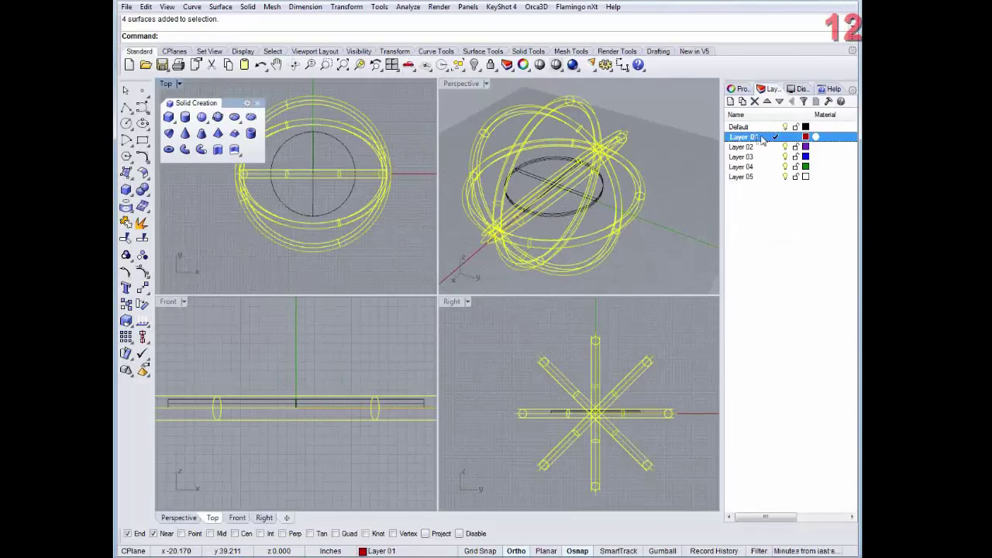
right_click(759, 138)
click(779, 345)
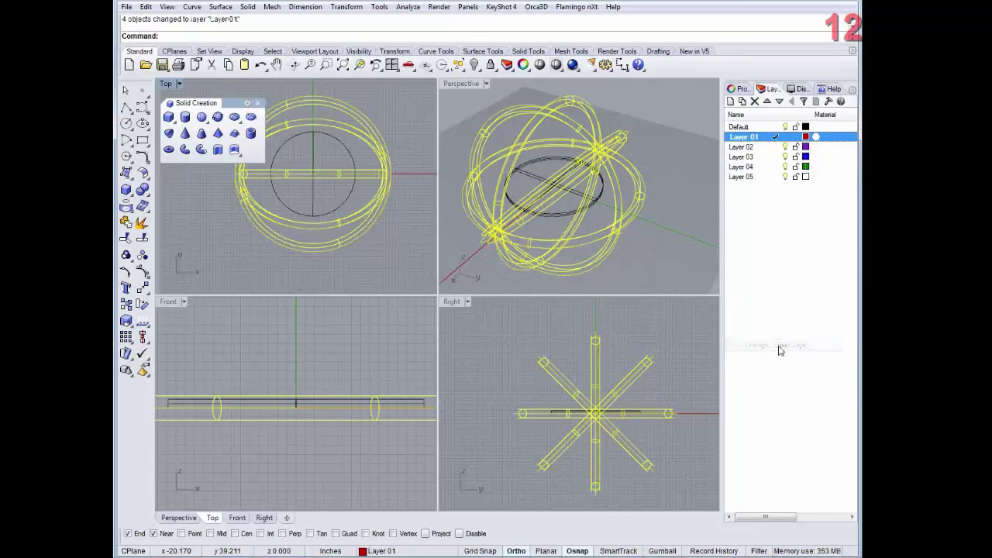
Step: Deselect the tori and switch the Perspective viewport to Ghosted display mode
click(676, 152)
right_drag(676, 152, 681, 152)
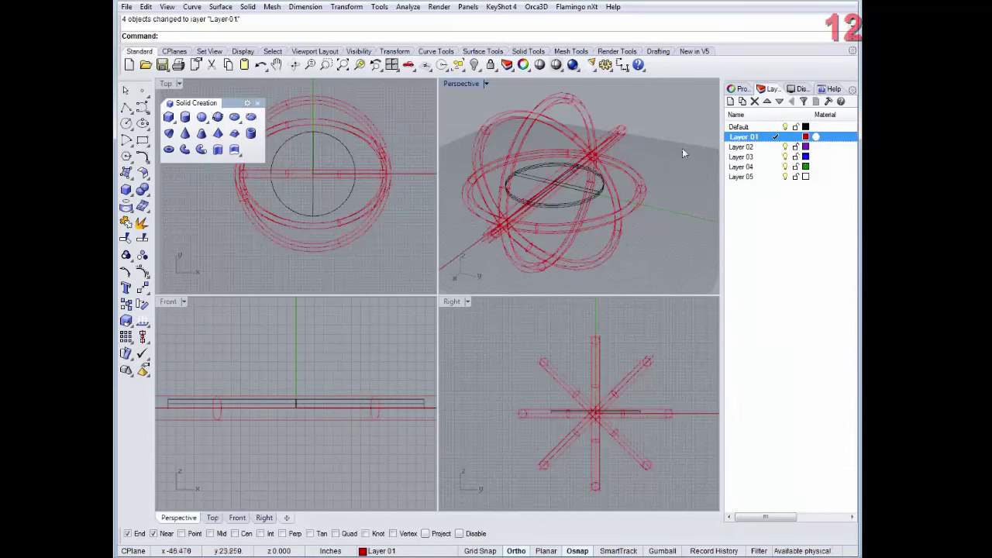
click(463, 83)
click(480, 153)
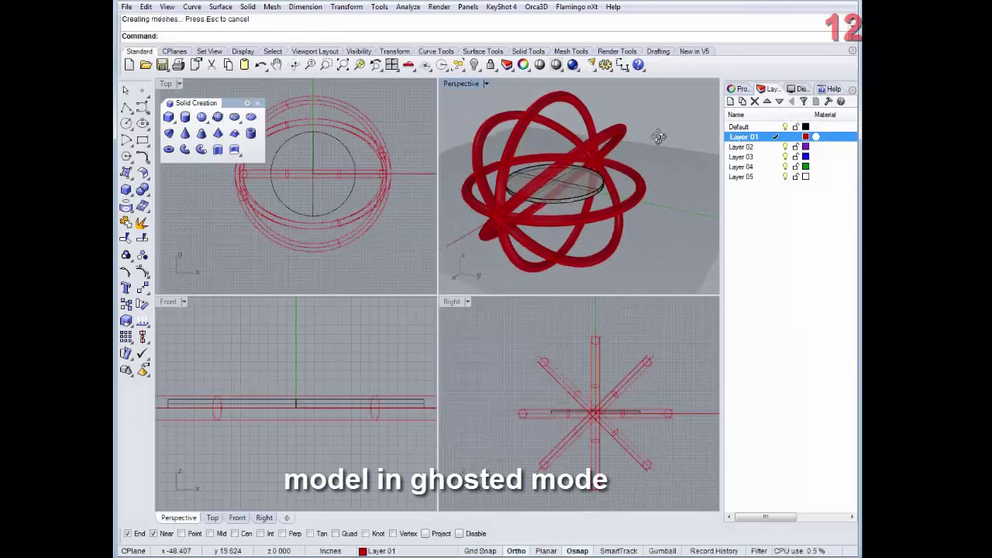
right_drag(658, 137, 663, 149)
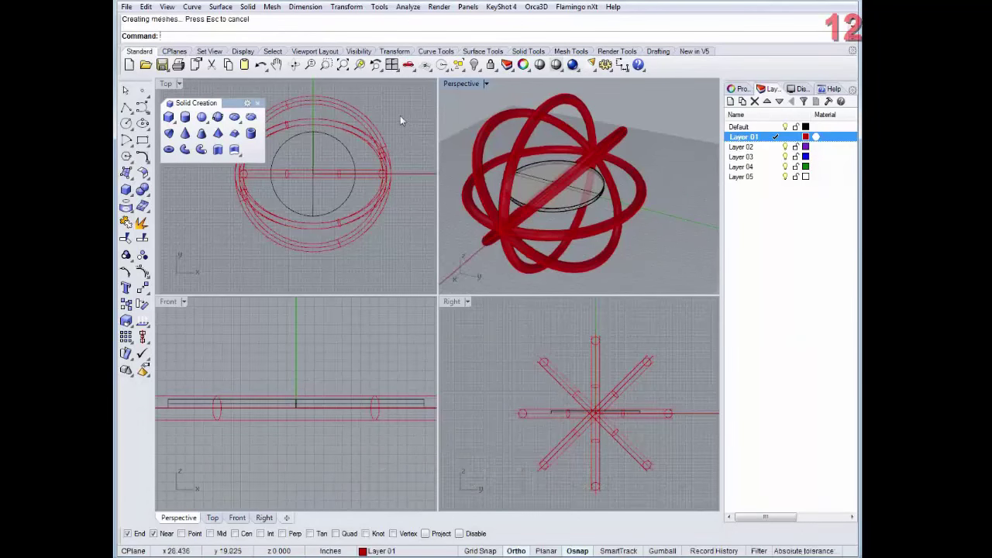
Step: Move the floating Solid Creation toolbar away from the model in the Top viewport
right_drag(400, 120, 403, 125)
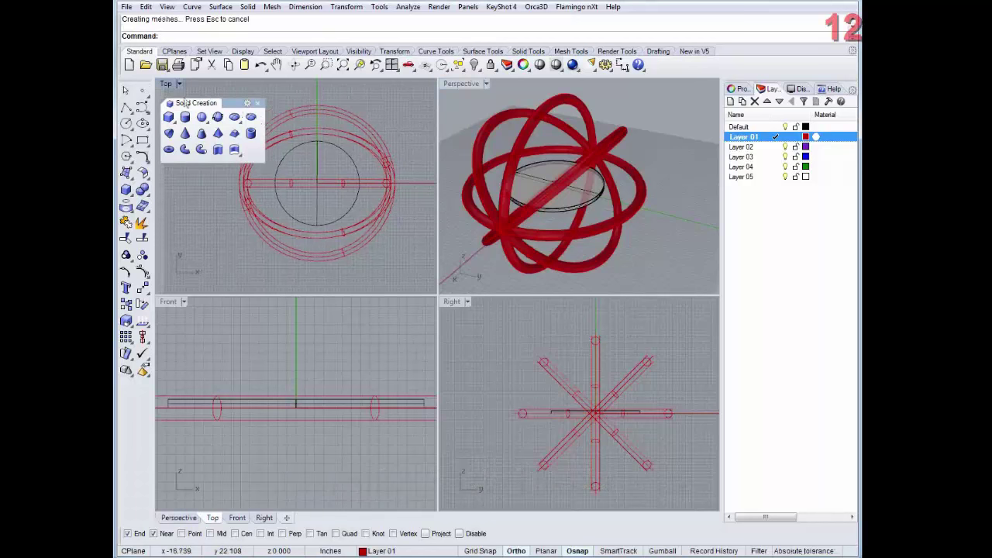
drag(231, 104, 199, 95)
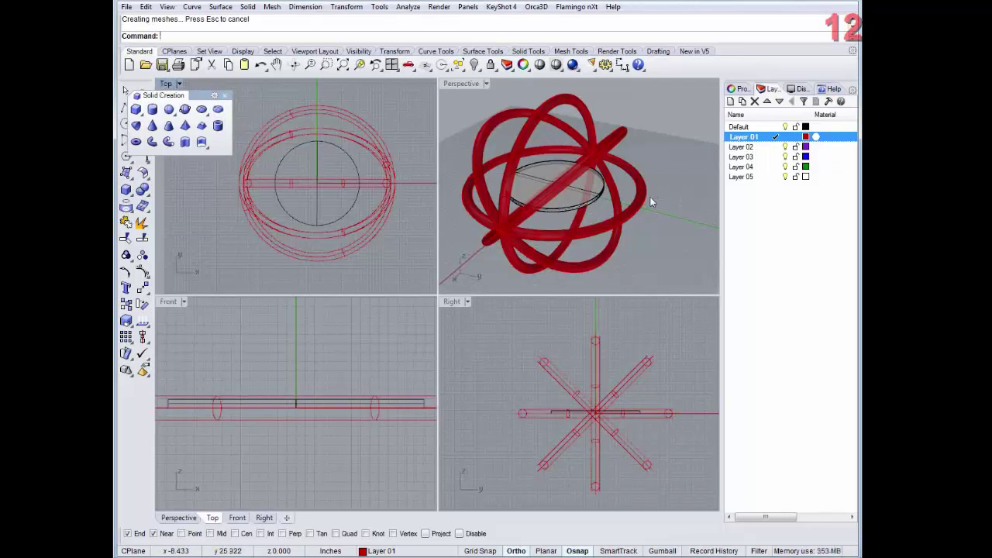
right_drag(650, 197, 629, 205)
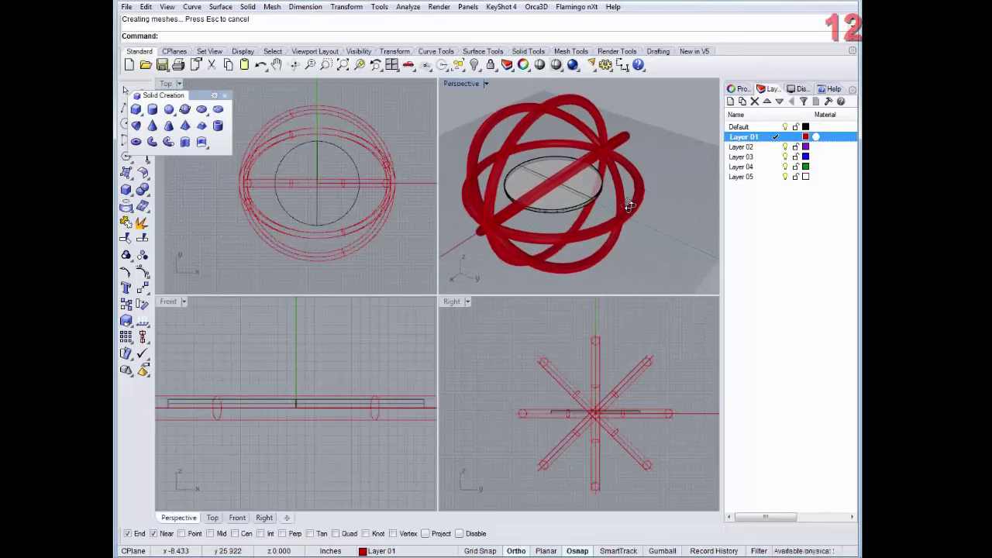
Step: Rename Layer 01 to struts
click(750, 138)
text(struc)
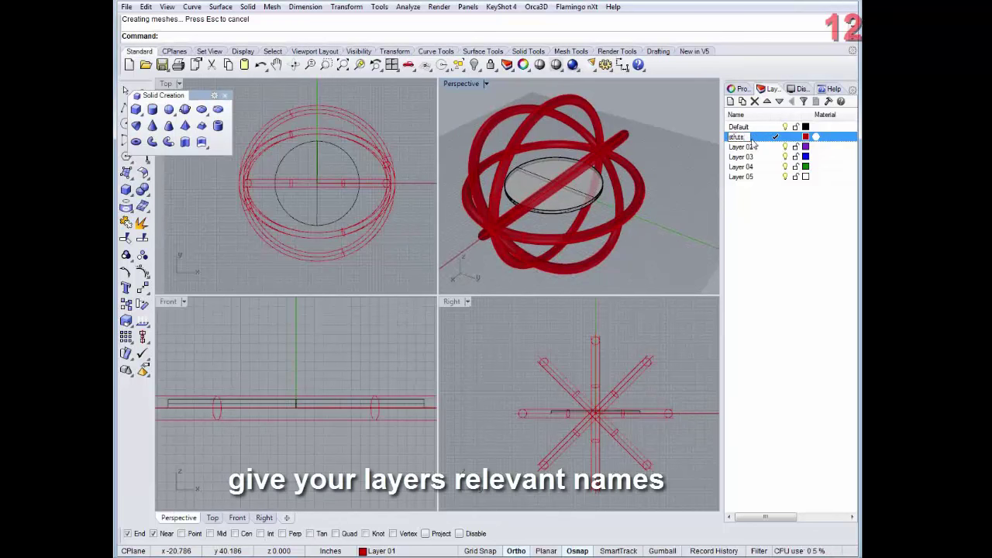
key(Return)
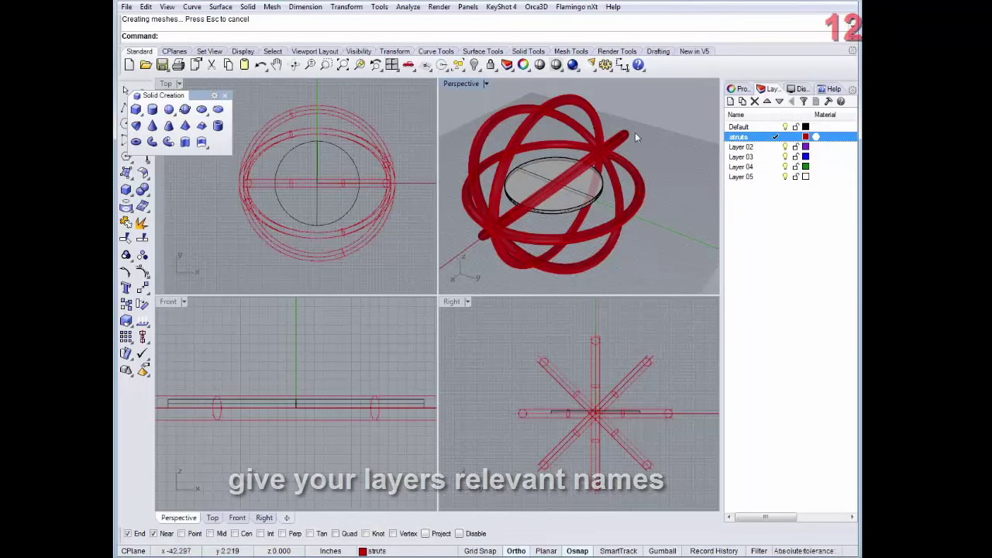
Step: Make Layer 02 current and move the horizontal torus around the cylinder onto it
click(551, 145)
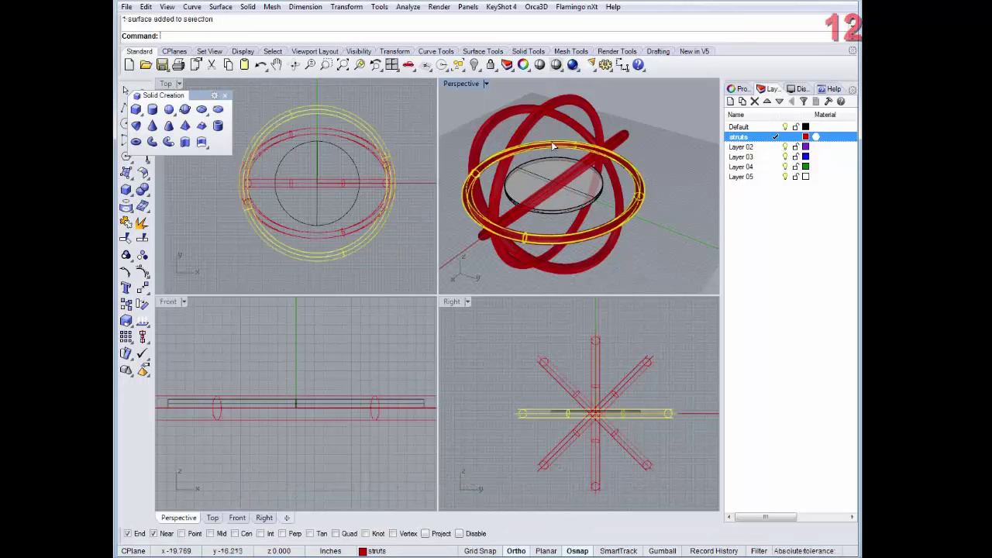
click(767, 147)
right_click(767, 151)
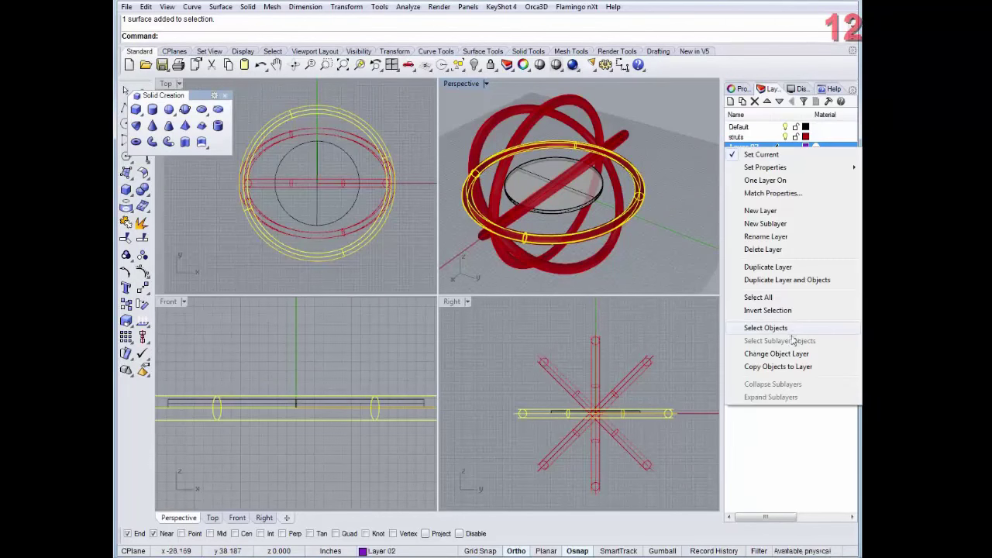
click(799, 354)
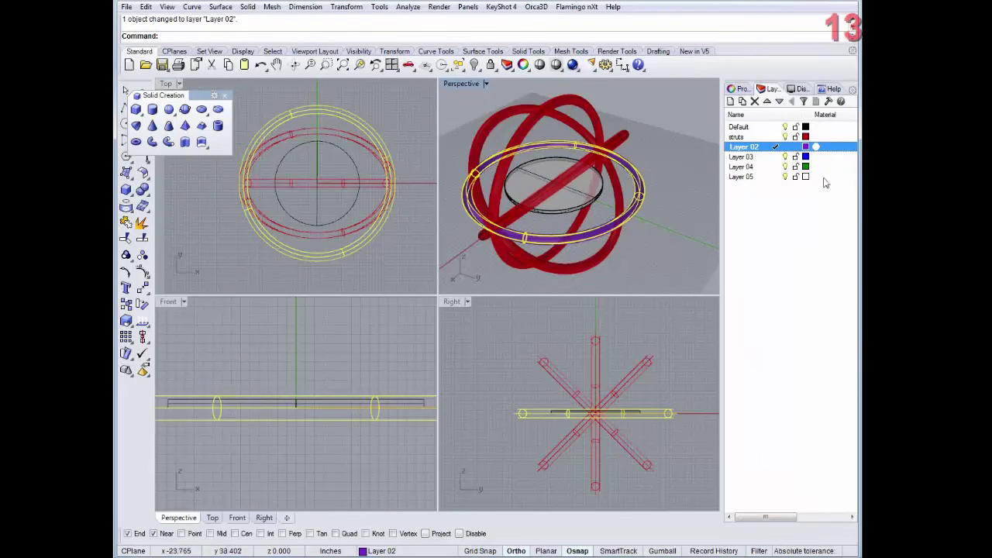
Step: Turn off the struts layer and select the purple torus in the Front viewport
click(784, 137)
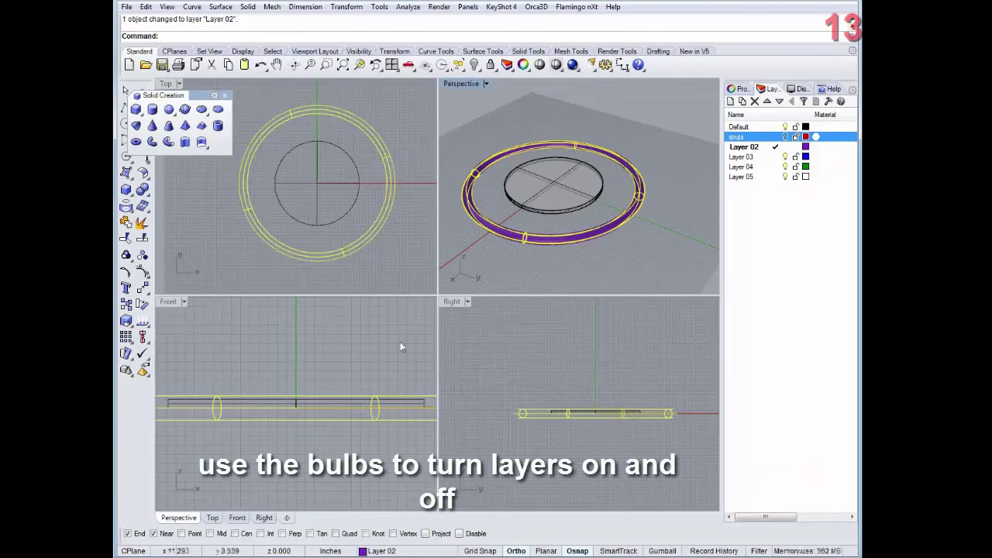
scroll(313, 415, down, 2)
scroll(314, 416, up, 5)
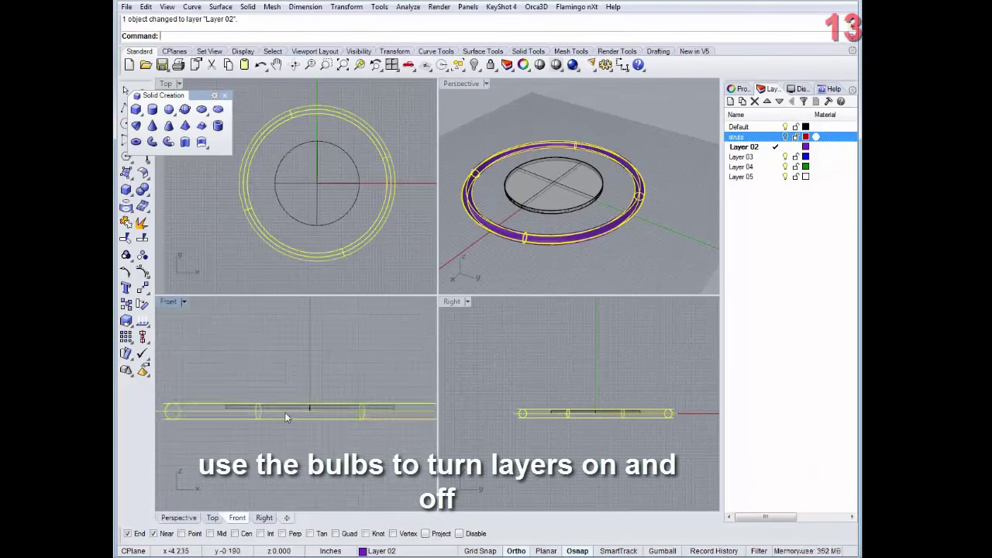
scroll(347, 417, up, 1)
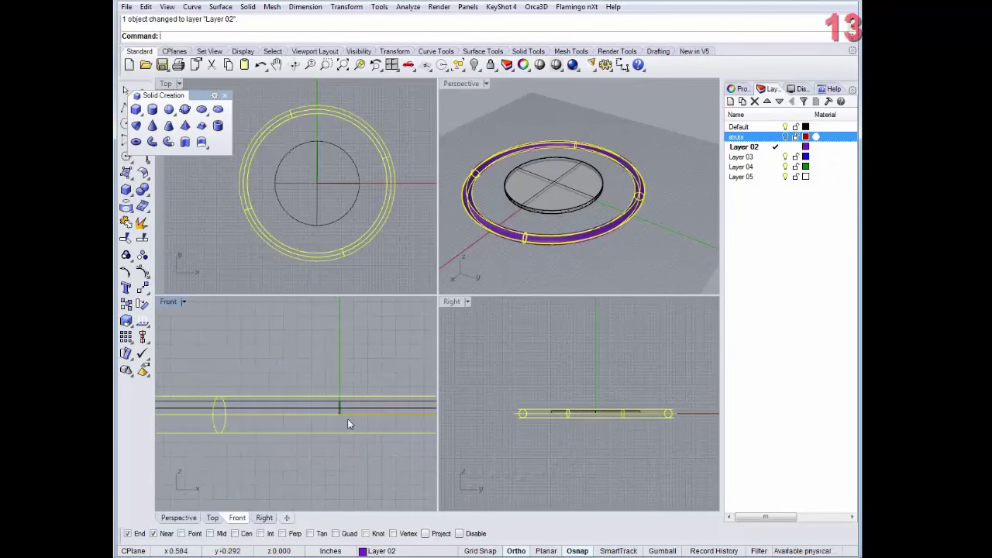
click(346, 396)
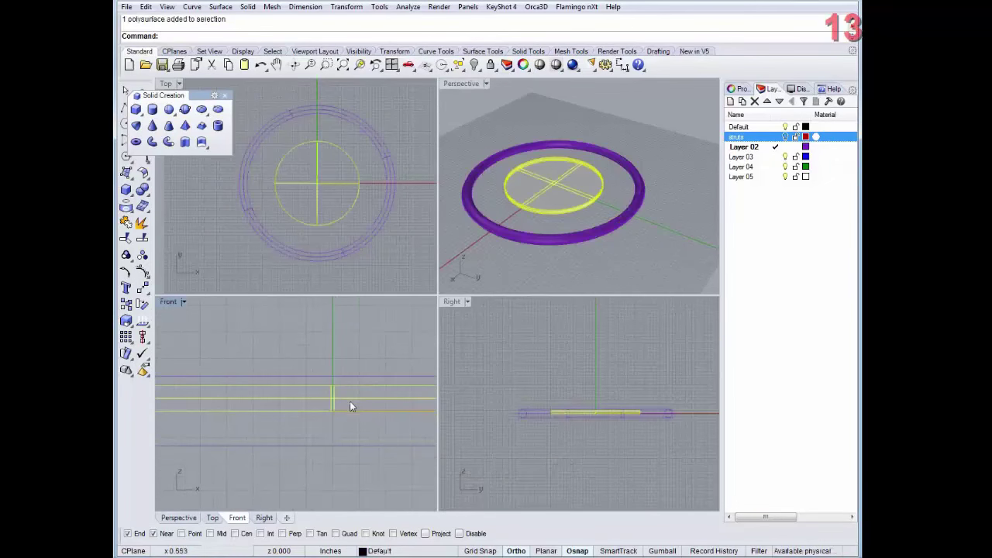
click(341, 449)
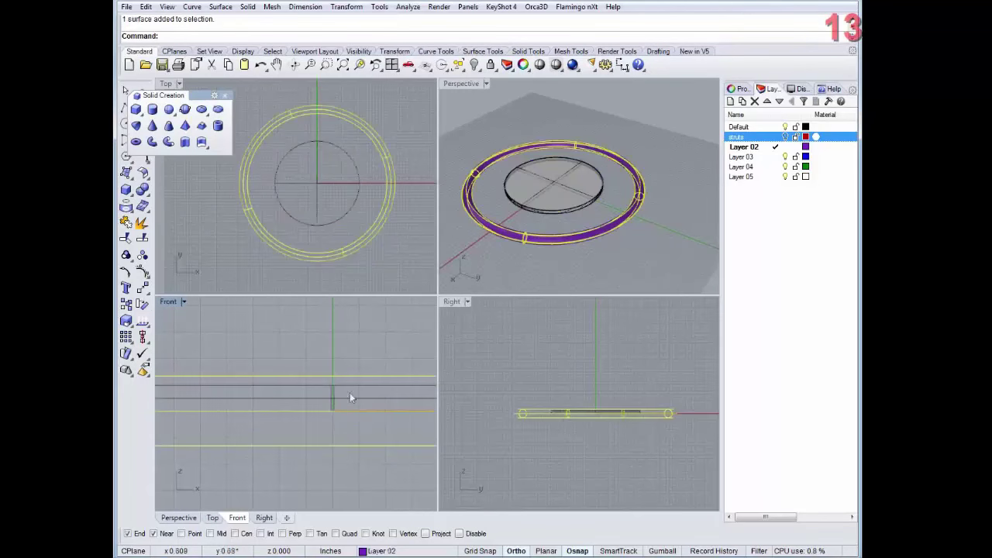
key(Escape)
click(335, 448)
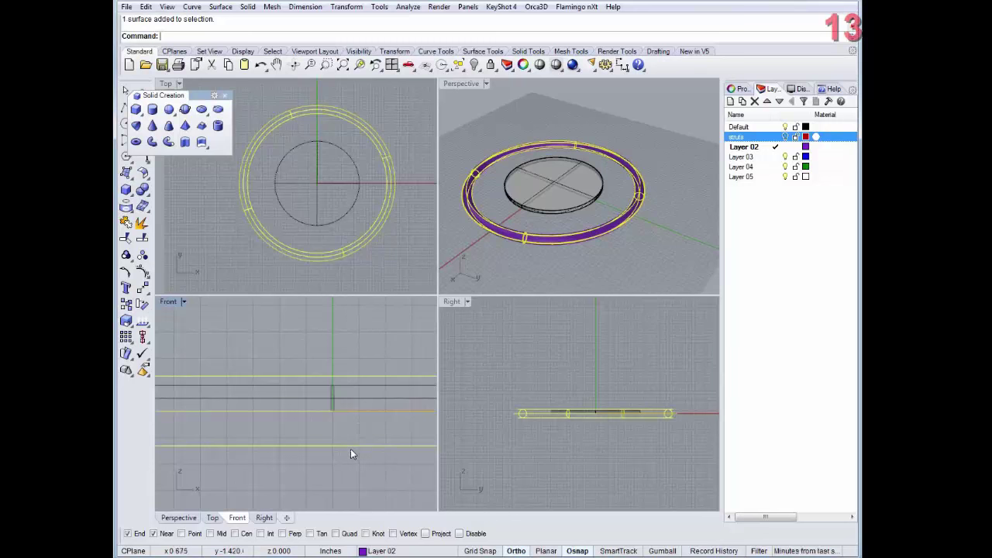
Step: Try raising the torus by about 0.47 in against the flat cylinder in the Front viewport, and undo that move
mouse_move(353, 448)
mouse_down()
mouse_move(356, 425)
mouse_move(356, 434)
mouse_up()
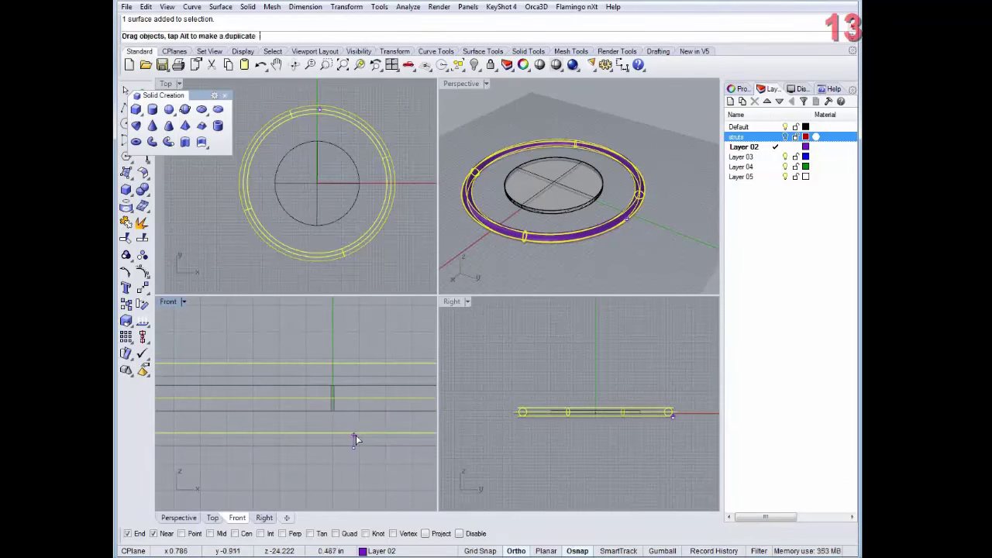
scroll(385, 427, down, 2)
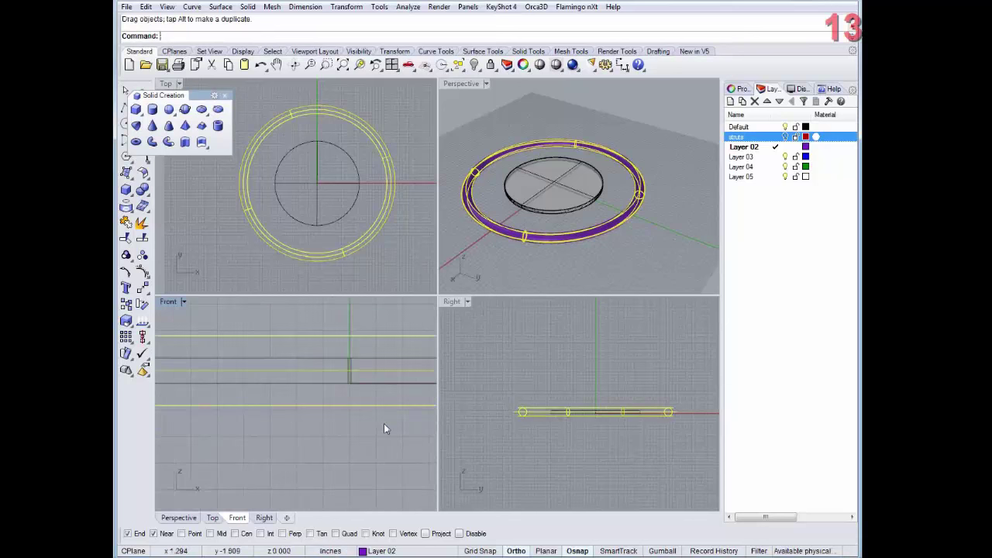
scroll(356, 423, down, 2)
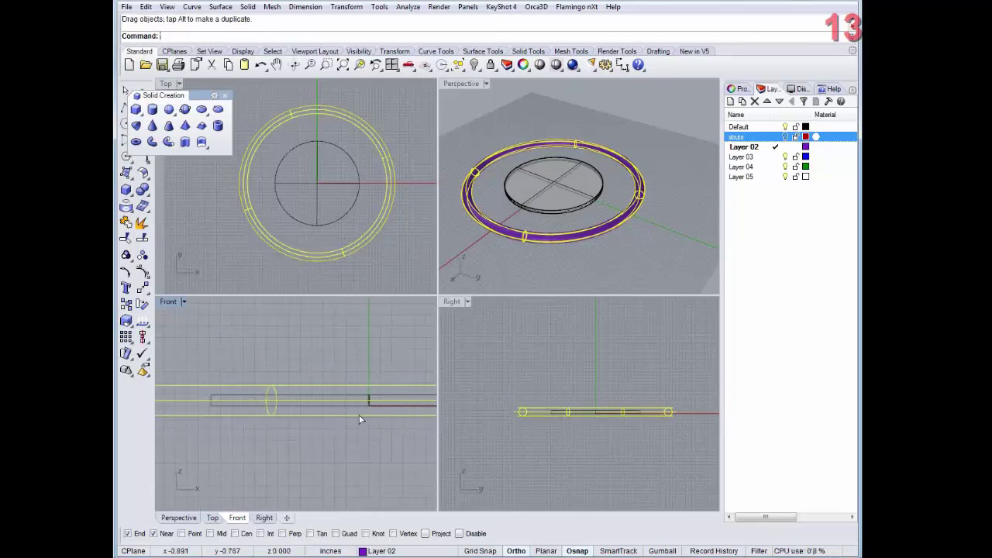
key(ctrl+z)
Step: Move the torus up in the Front viewport so it is vertically centred on the flat cylinder
scroll(365, 433, up, 3)
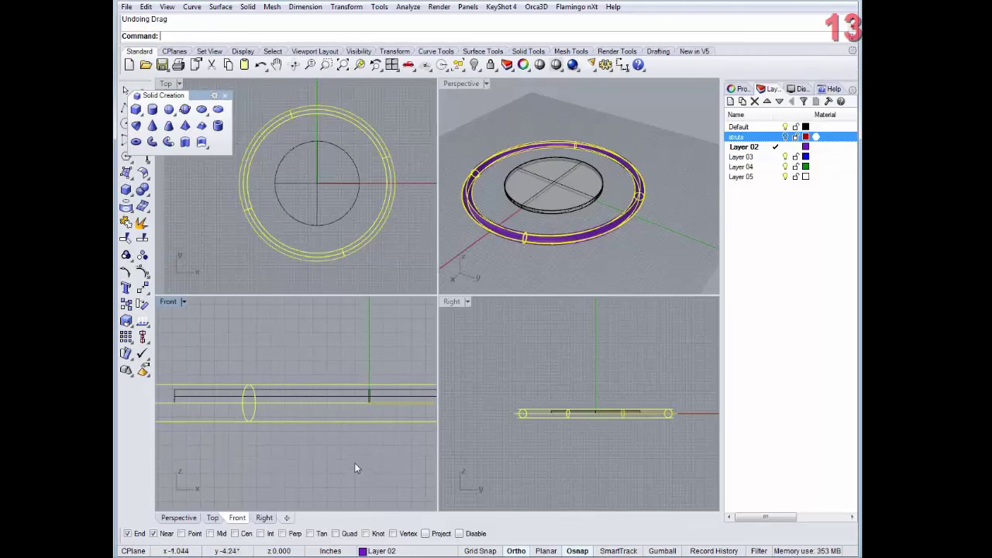
mouse_move(372, 421)
mouse_down()
mouse_move(373, 402)
mouse_move(374, 417)
mouse_up()
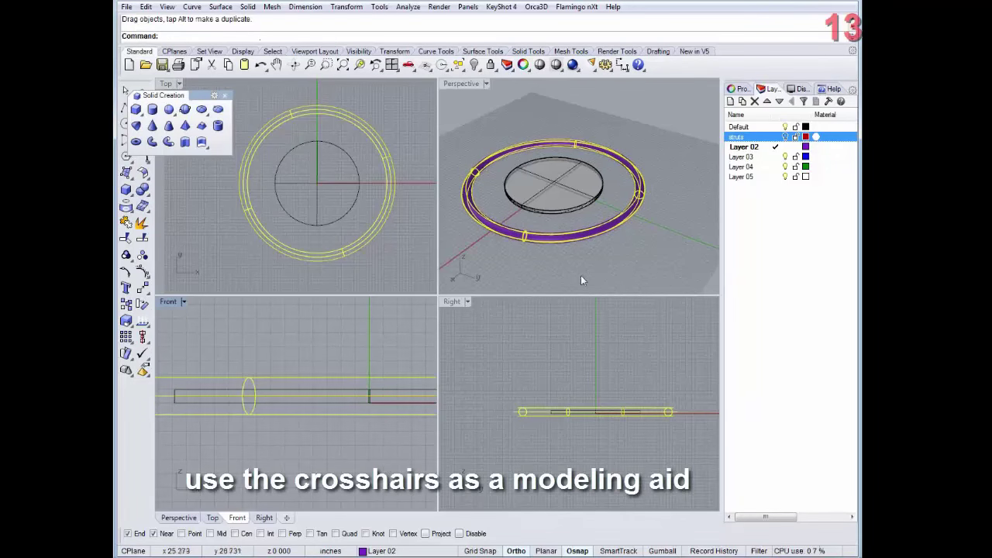
right_drag(580, 275, 552, 233)
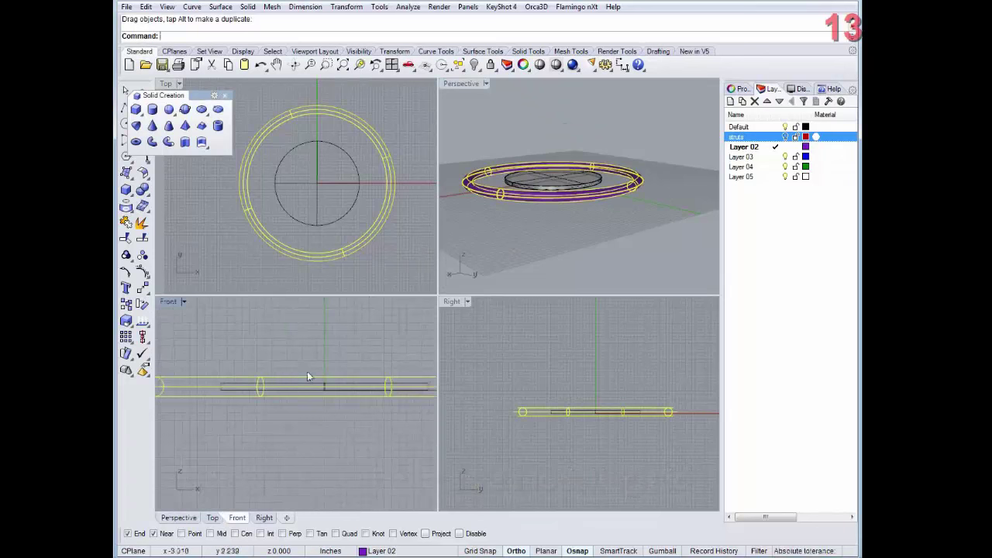
Step: With End and Near snaps off, draw a cylinder about 0.77 in across and 12.9 in long from the torus to the flat cylinder
scroll(307, 371, up, 3)
scroll(294, 373, up, 4)
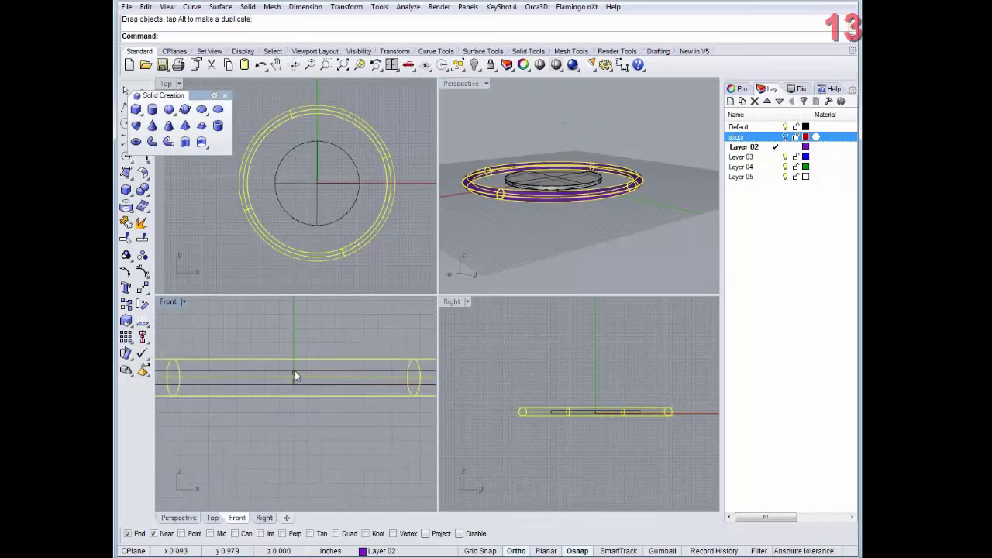
click(152, 109)
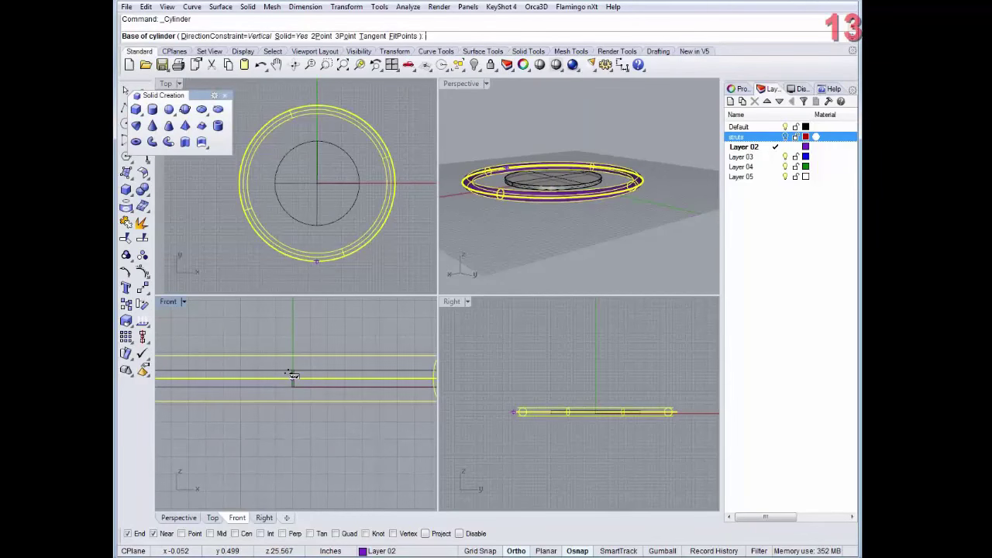
click(293, 376)
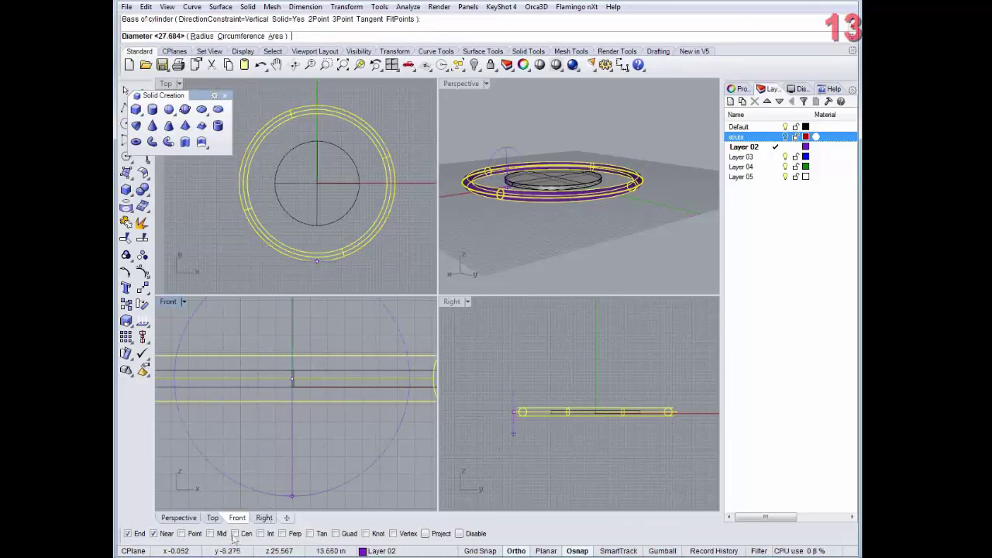
click(128, 533)
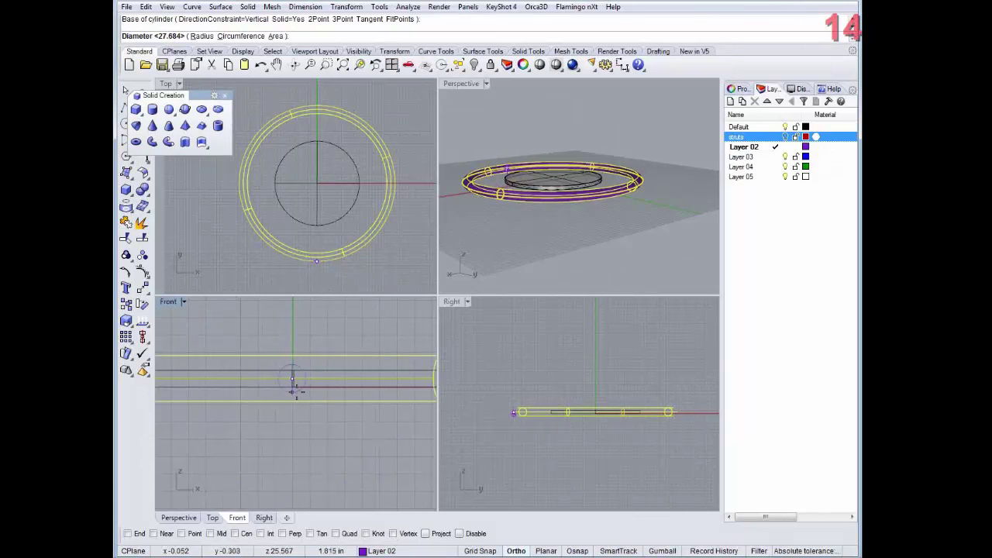
scroll(294, 387, up, 3)
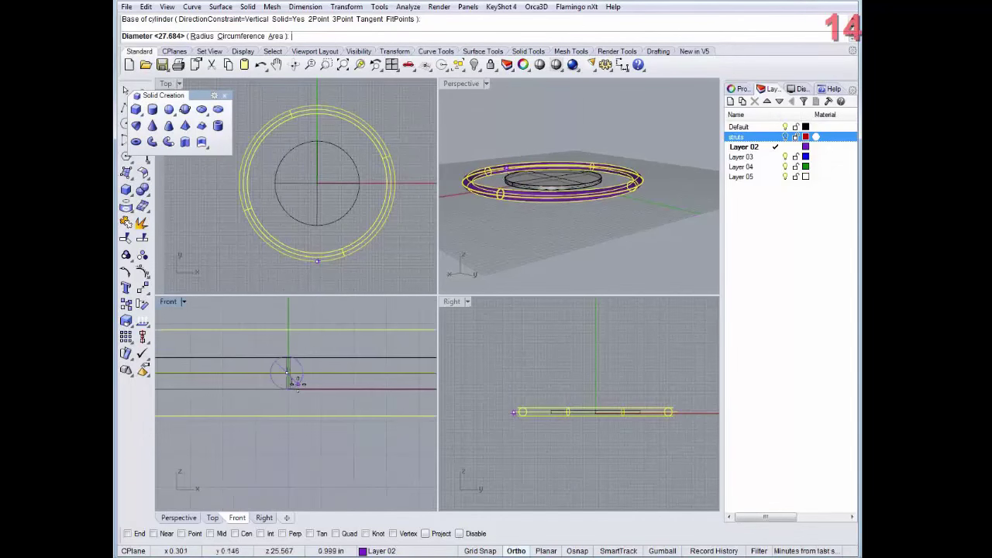
scroll(296, 381, up, 2)
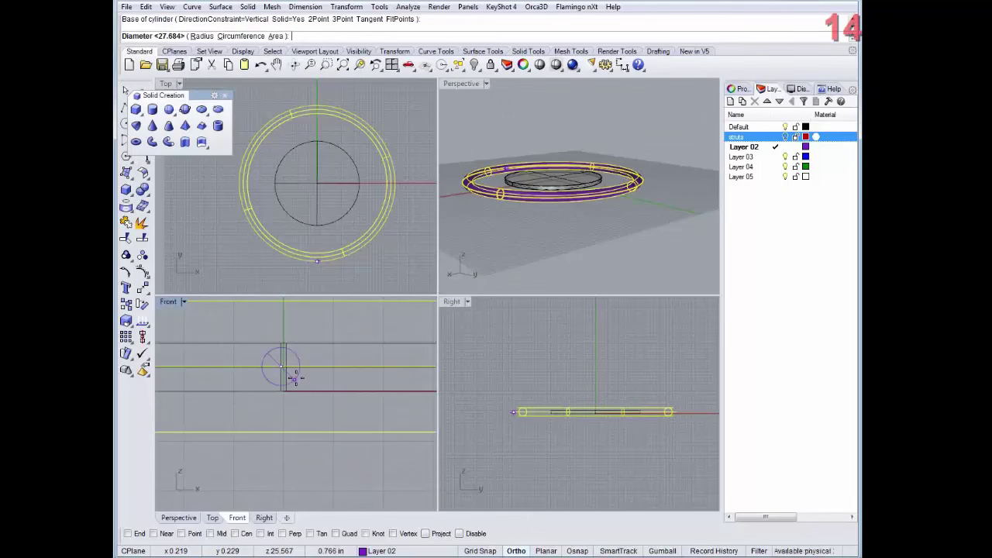
click(296, 377)
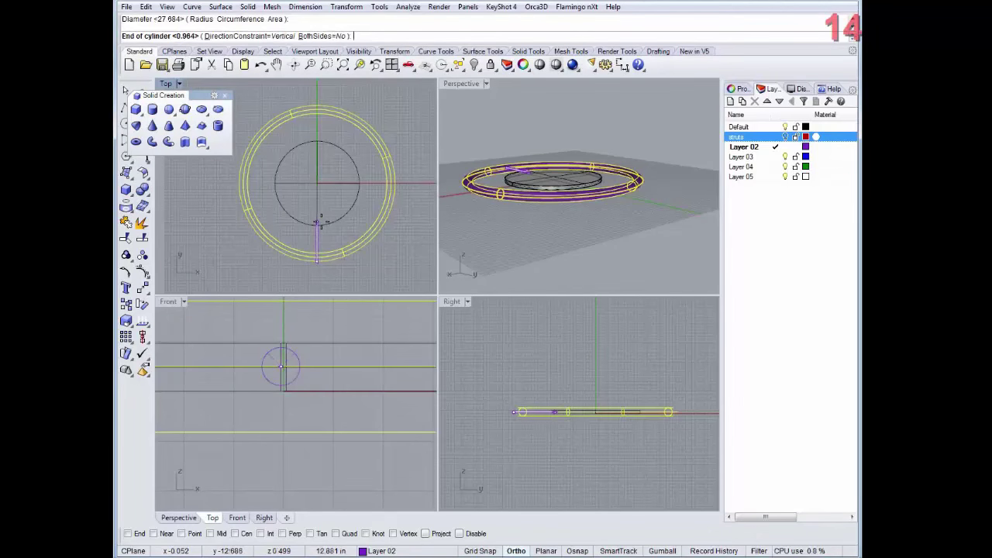
click(320, 222)
Step: Nudge the thin connecting cylinder slightly down in the Front viewport to align it with the torus midline, and deselect it
scroll(282, 368, up, 3)
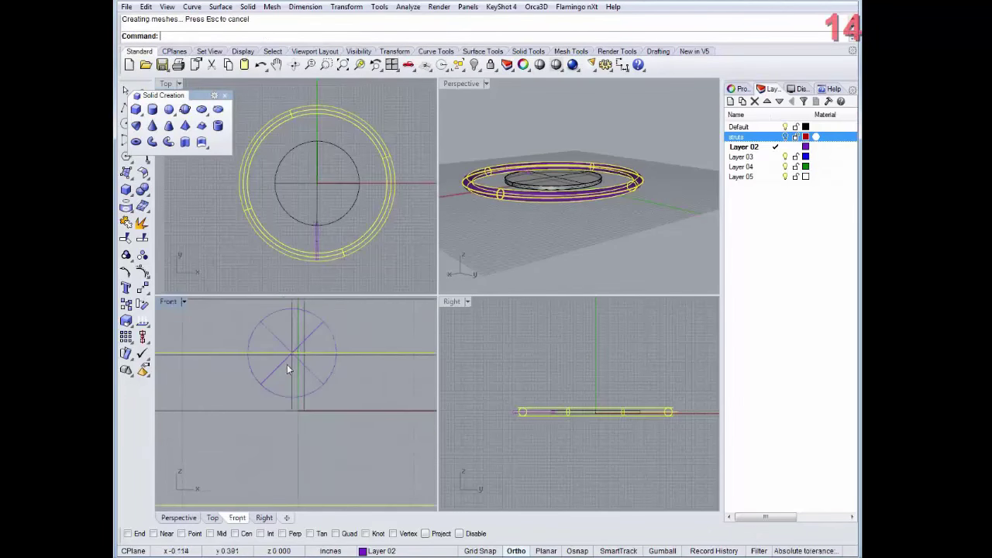
scroll(286, 364, up, 1)
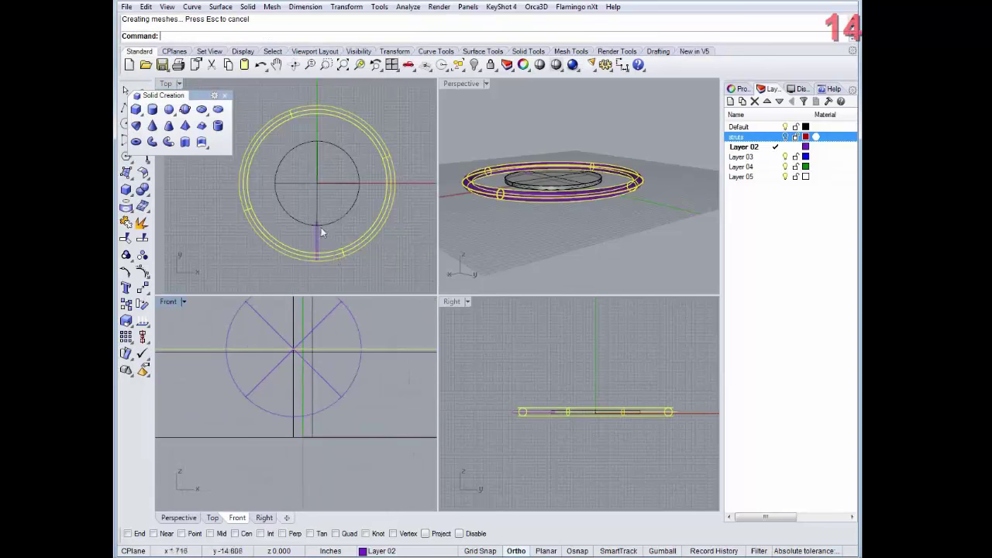
scroll(321, 227, up, 4)
scroll(302, 377, up, 2)
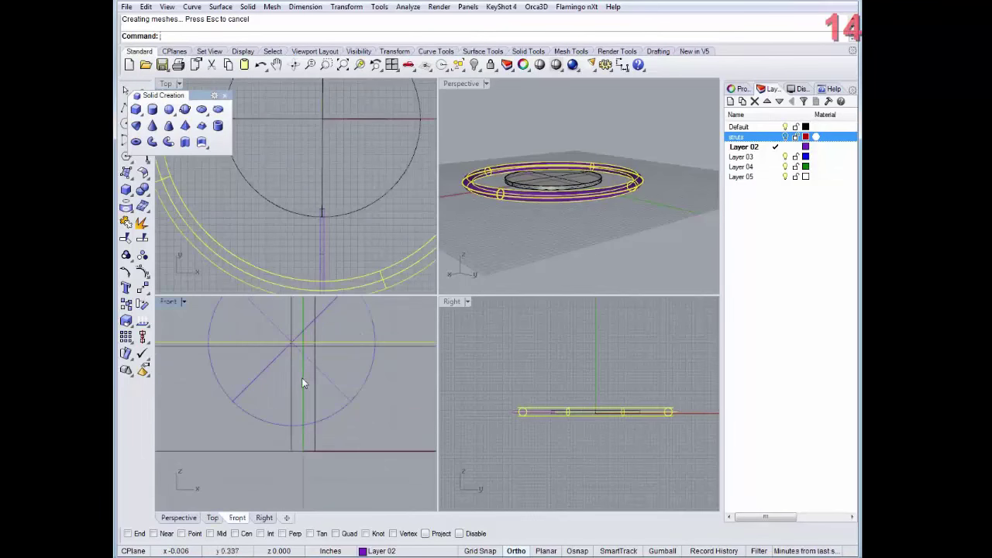
scroll(302, 382, down, 1)
scroll(301, 374, up, 1)
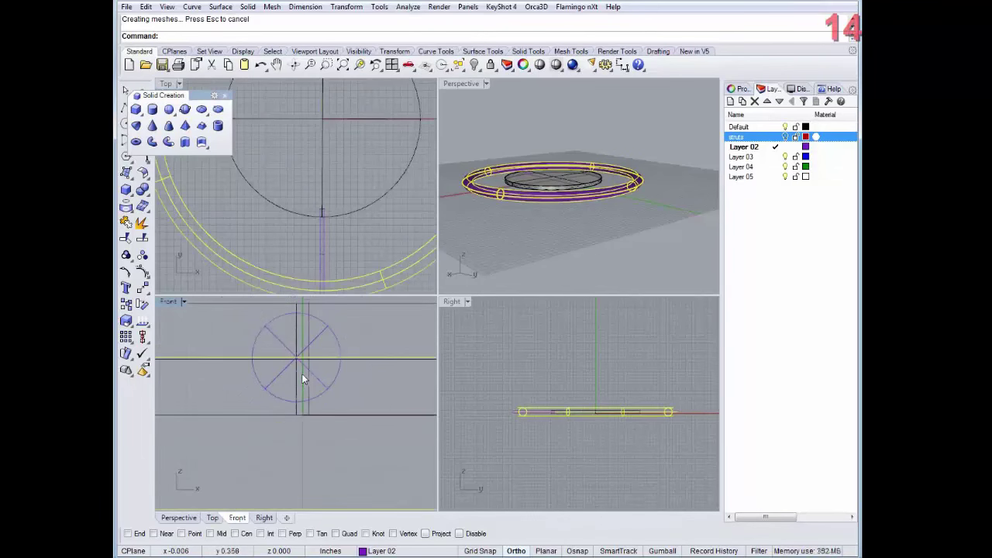
scroll(299, 358, up, 1)
click(297, 358)
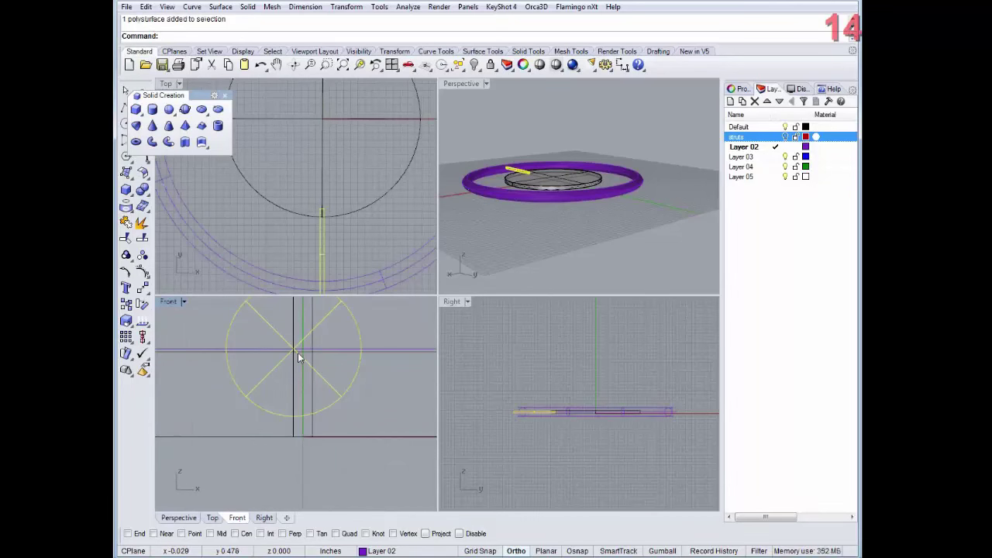
drag(298, 352, 297, 356)
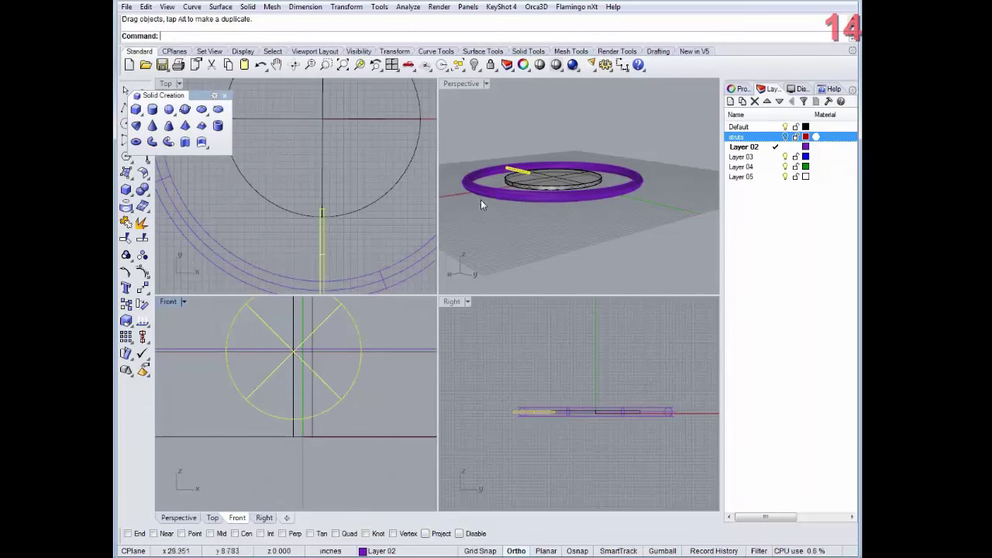
right_drag(481, 203, 624, 82)
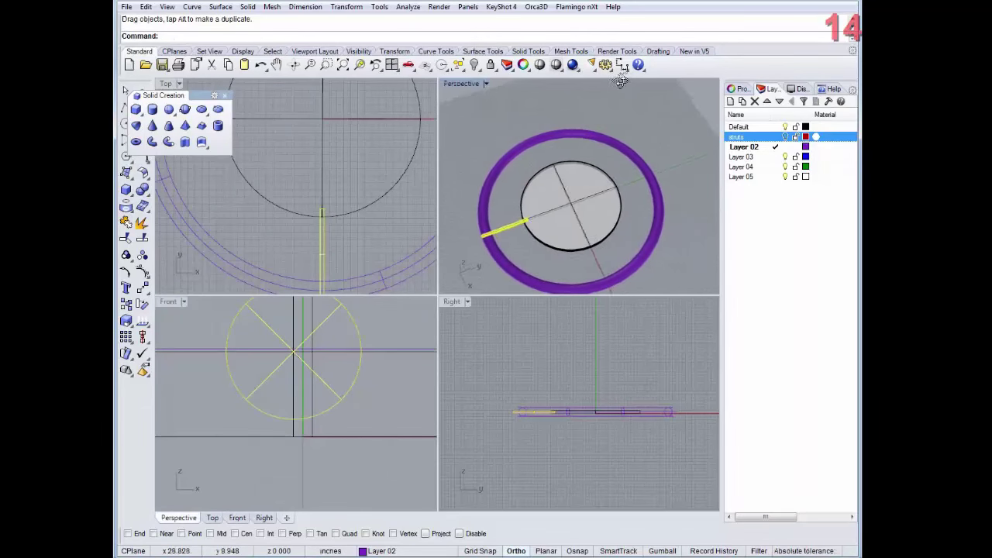
scroll(625, 241, down, 5)
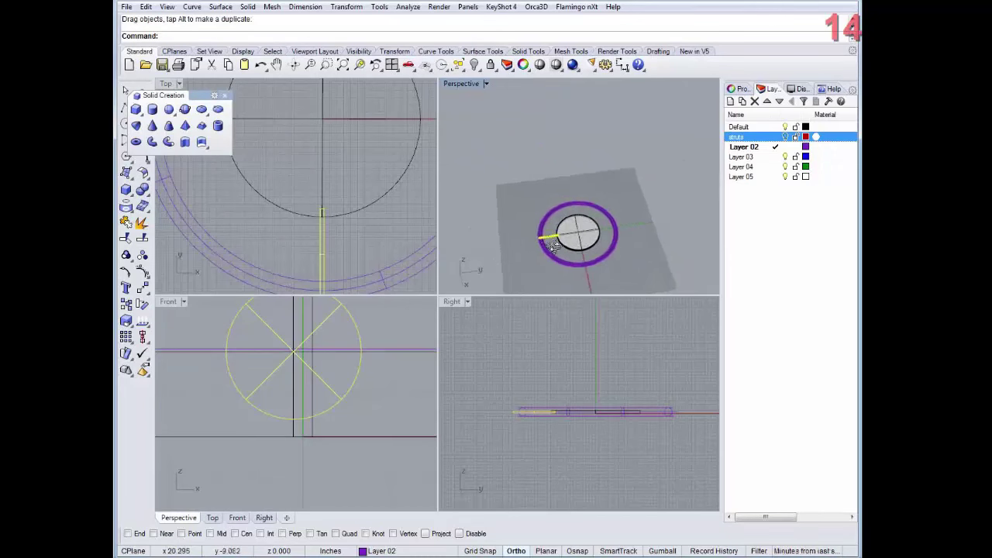
right_drag(542, 232, 576, 217)
key(Escape)
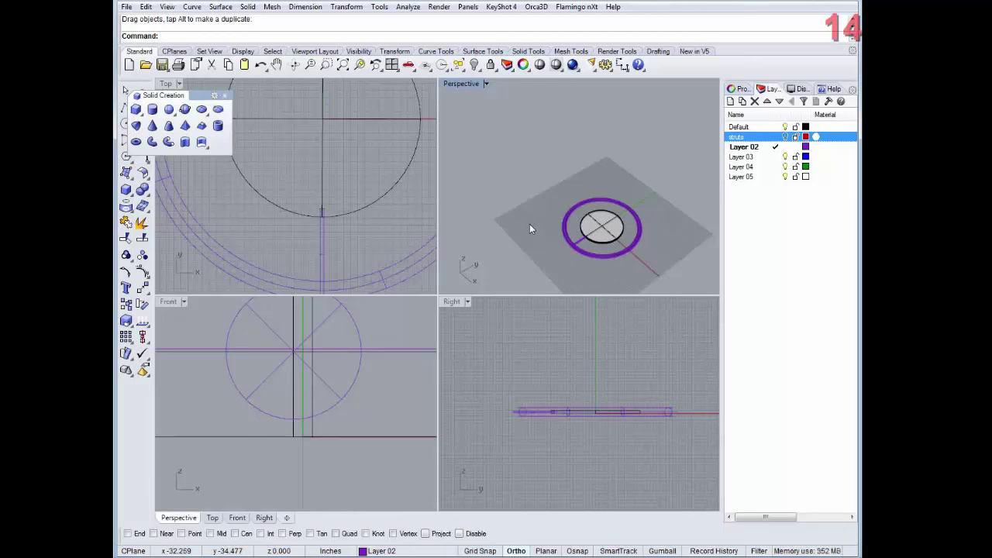
Step: Delete the thin connecting cylinder between the torus and the flat cylinder
click(171, 303)
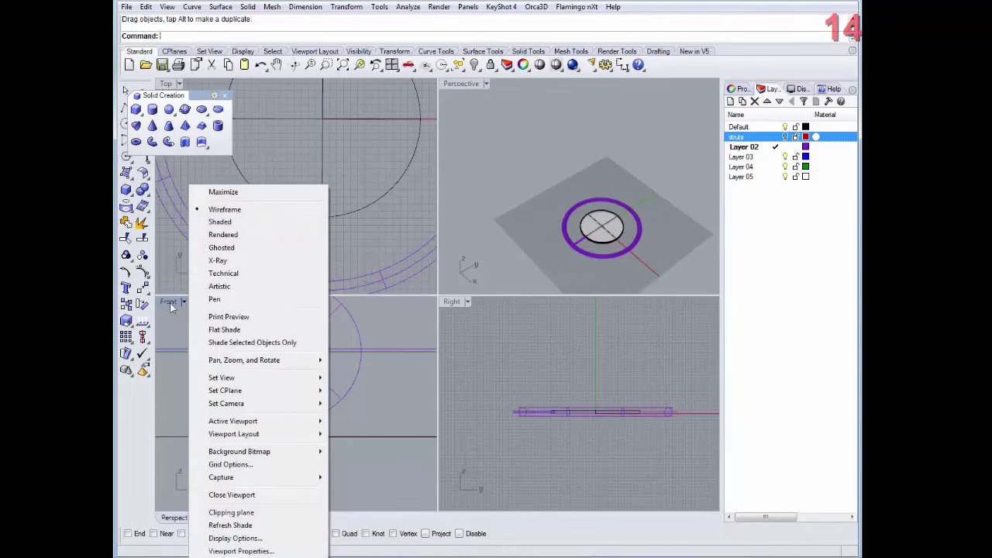
click(408, 398)
click(379, 406)
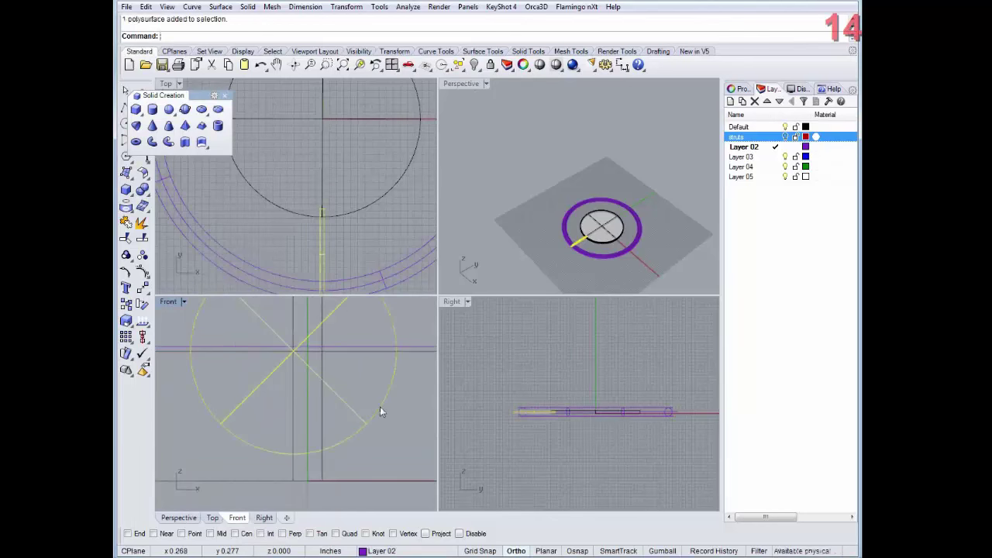
key(Delete)
scroll(331, 385, down, 2)
scroll(334, 386, down, 2)
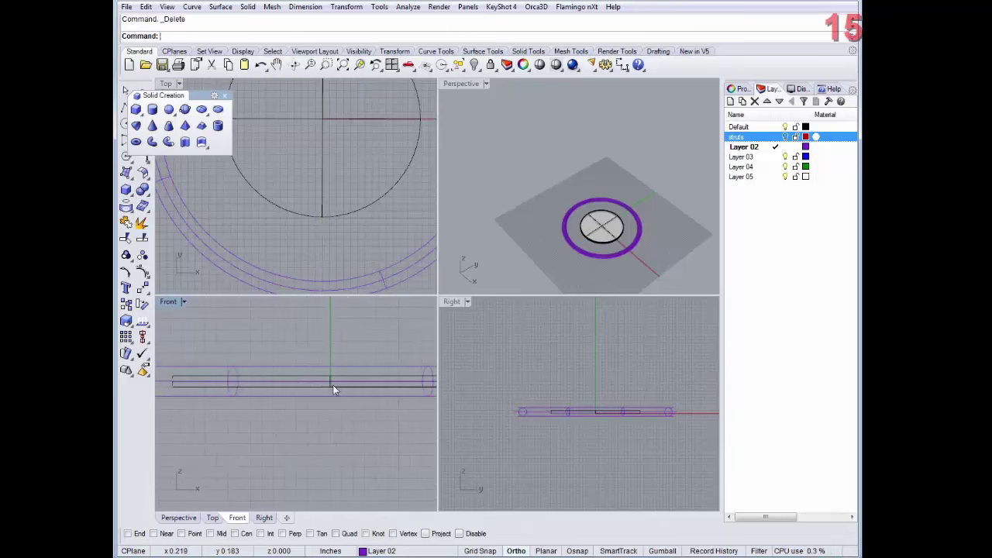
scroll(333, 389, up, 1)
scroll(333, 389, up, 4)
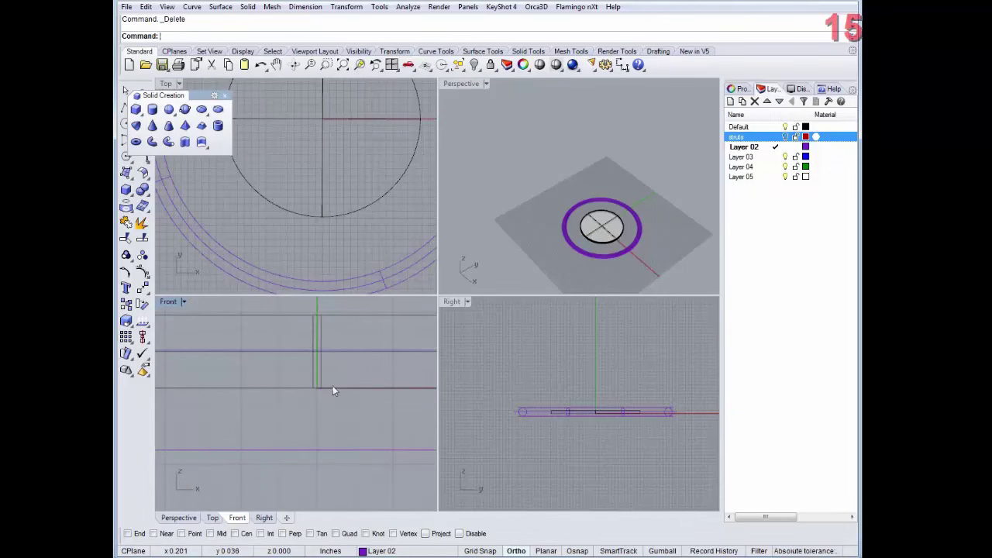
click(157, 113)
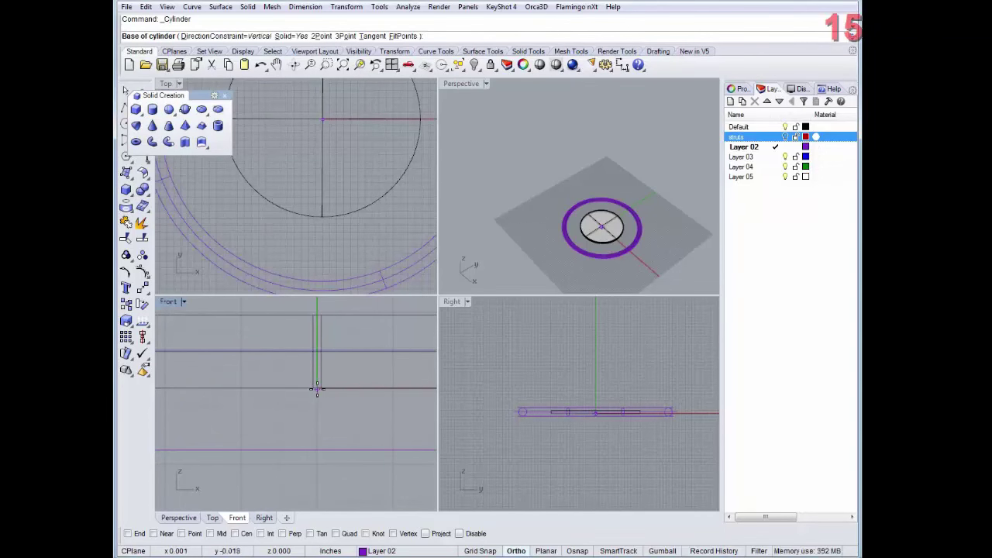
text(0)
key(Return)
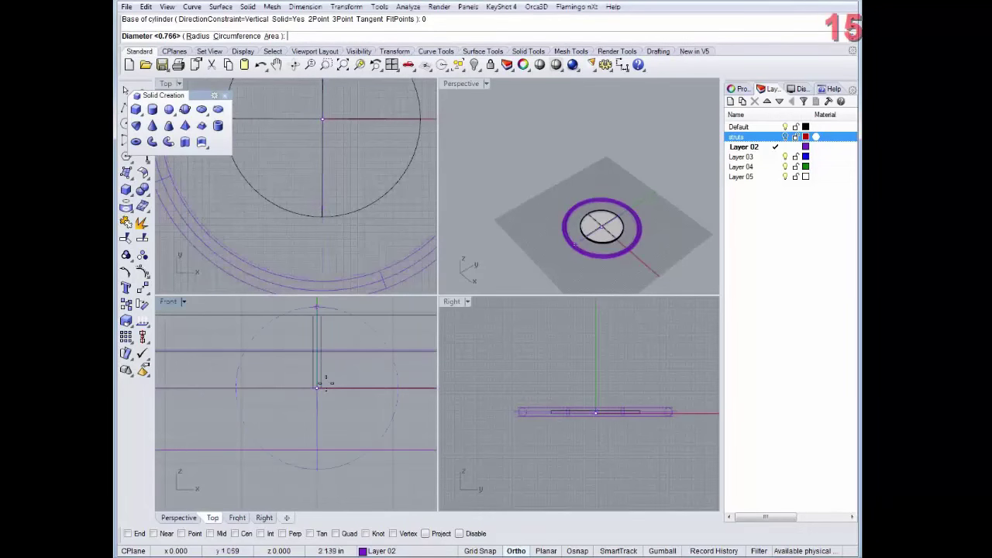
click(326, 398)
key(Escape)
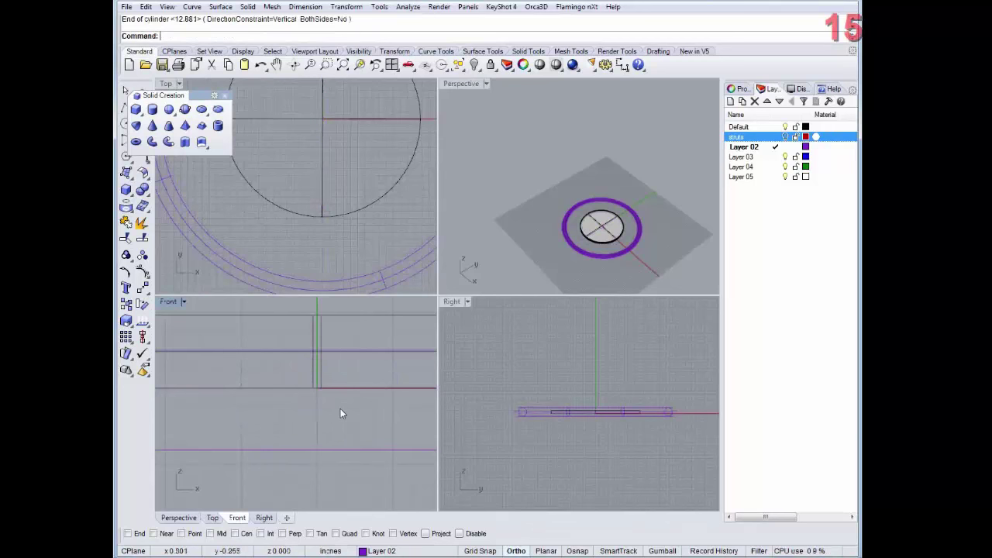
Step: With Near snap on, draw a cylinder about 0.75 in across from the torus's outer edge to just inside the flat cylinder
click(153, 533)
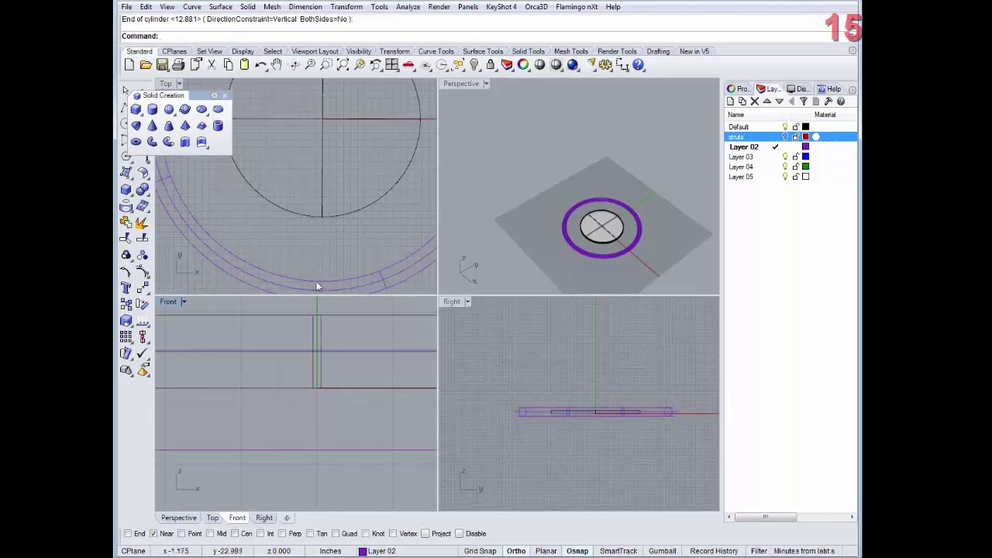
right_drag(338, 268, 343, 223)
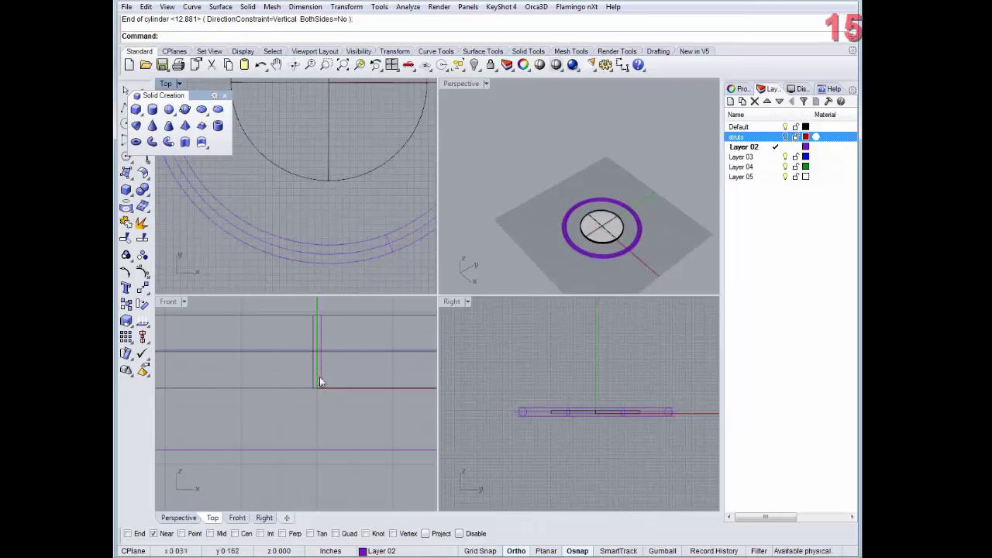
scroll(320, 380, down, 2)
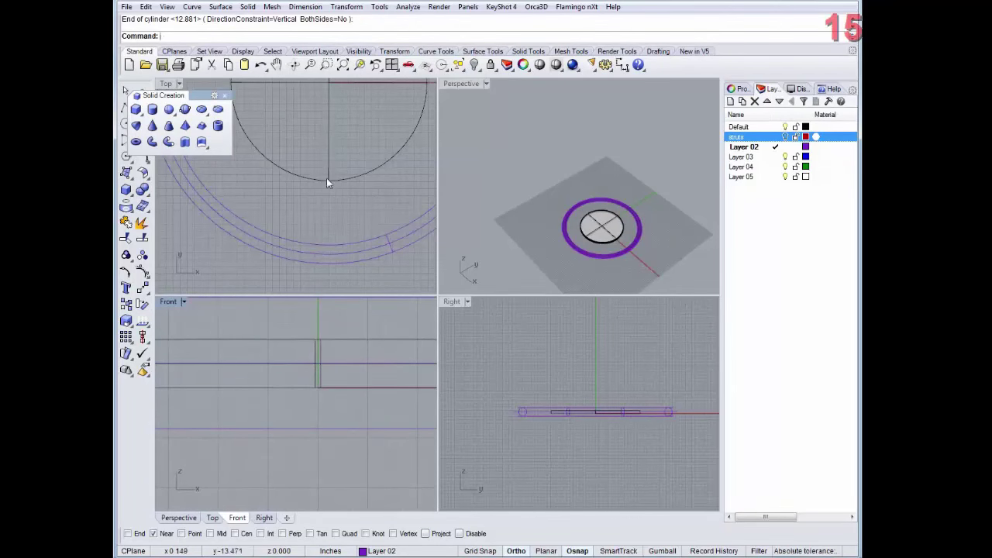
key(Return)
key(Return)
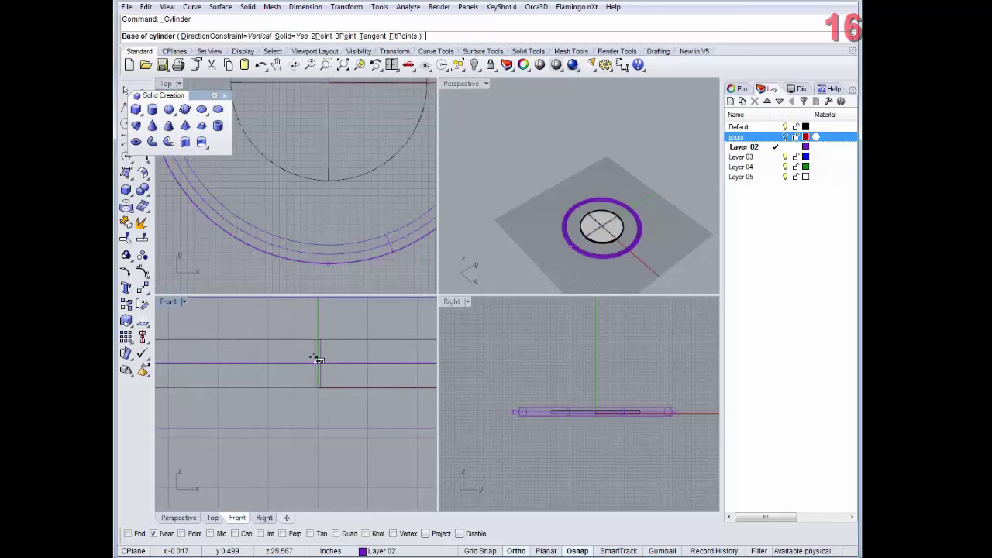
click(315, 359)
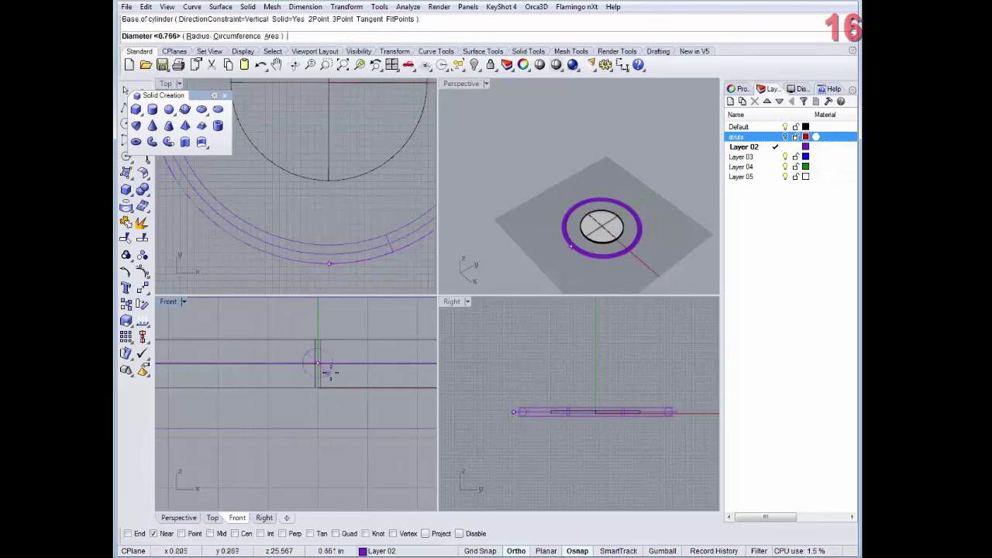
scroll(329, 374, up, 3)
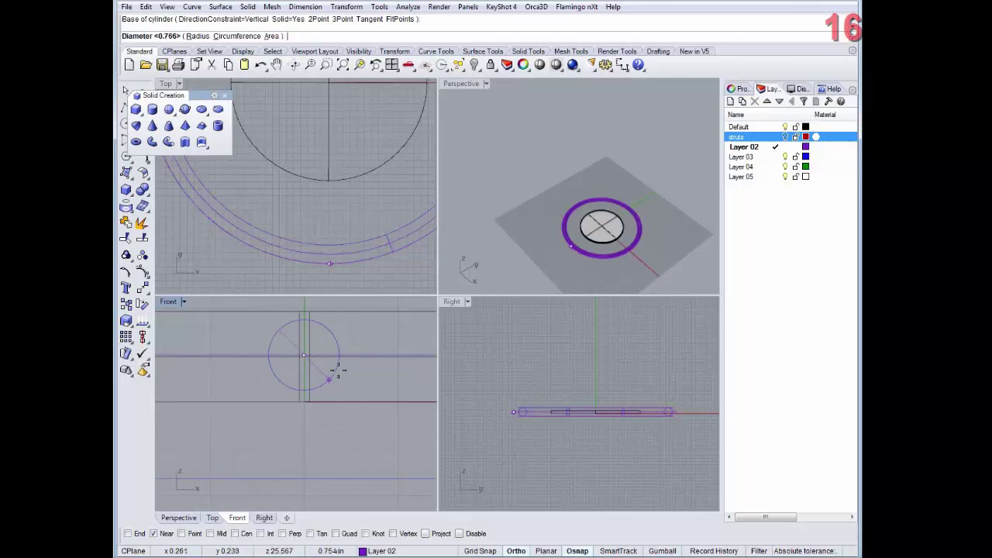
click(333, 371)
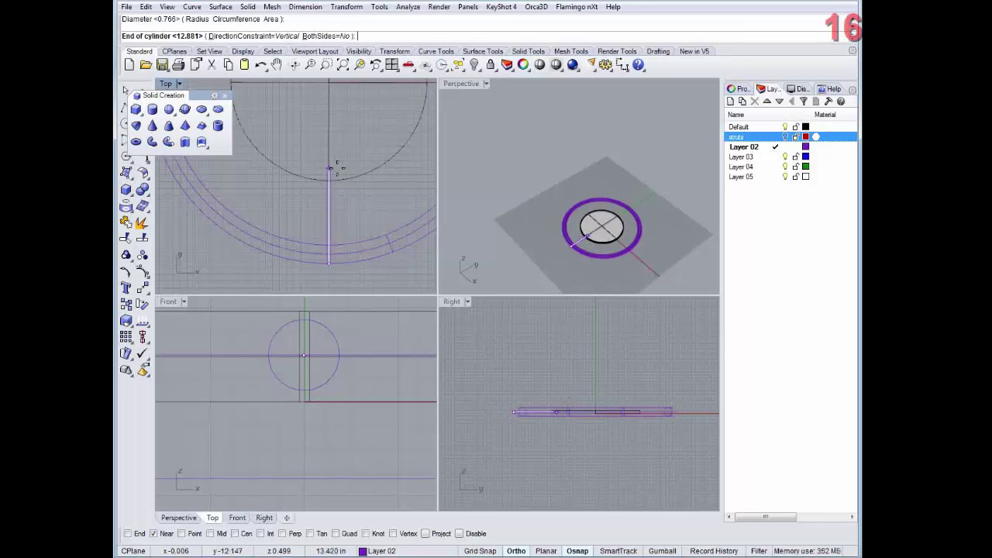
scroll(328, 171, up, 3)
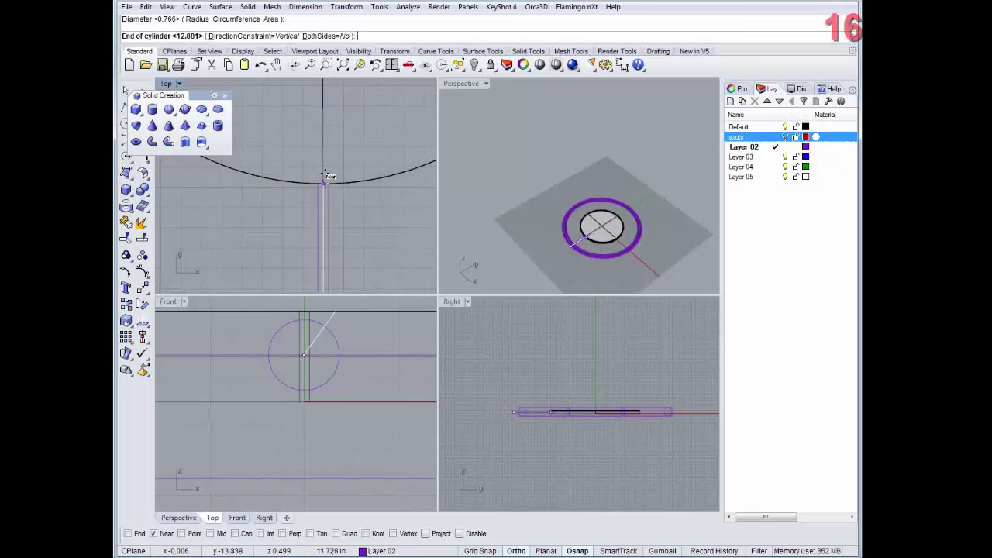
click(327, 170)
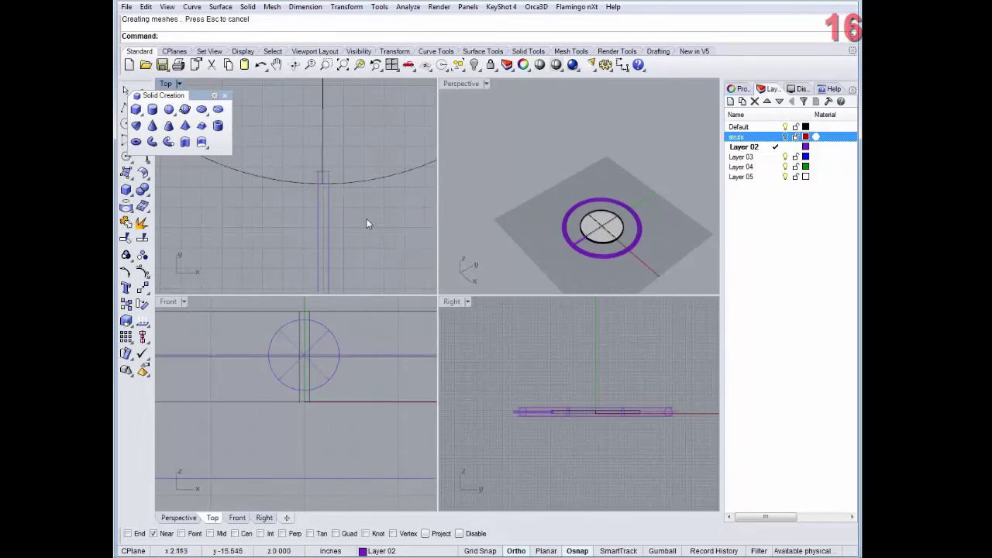
Step: Inspect the connecting cylinder between the torus and the flat cylinder in the Perspective and Top viewports
scroll(366, 218, down, 3)
click(565, 285)
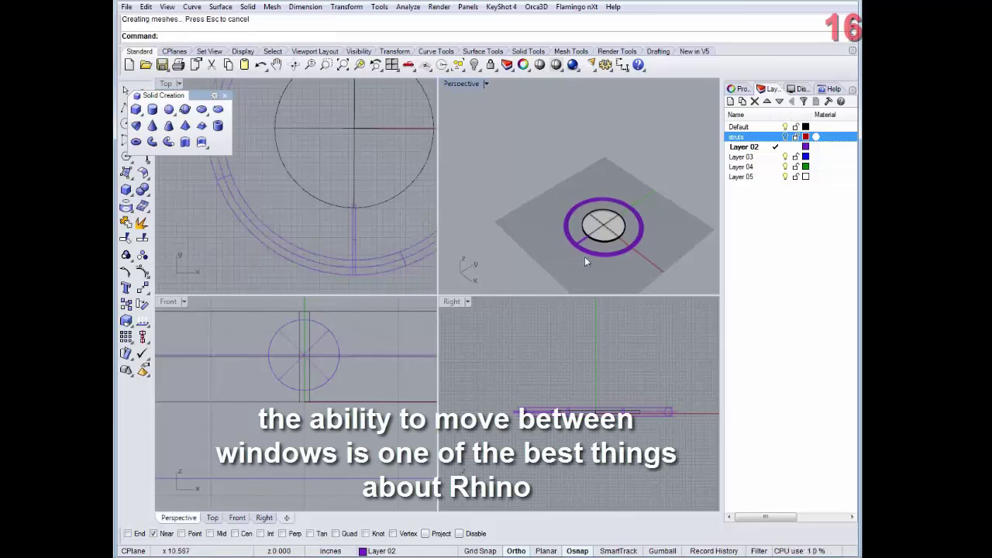
scroll(588, 258, up, 4)
right_drag(609, 264, 571, 230)
scroll(362, 234, down, 6)
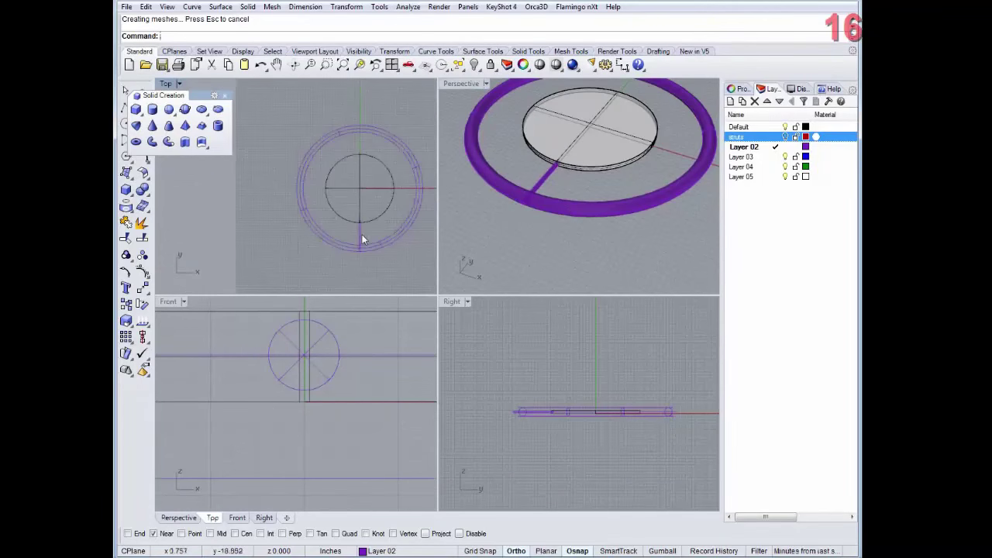
scroll(347, 224, up, 4)
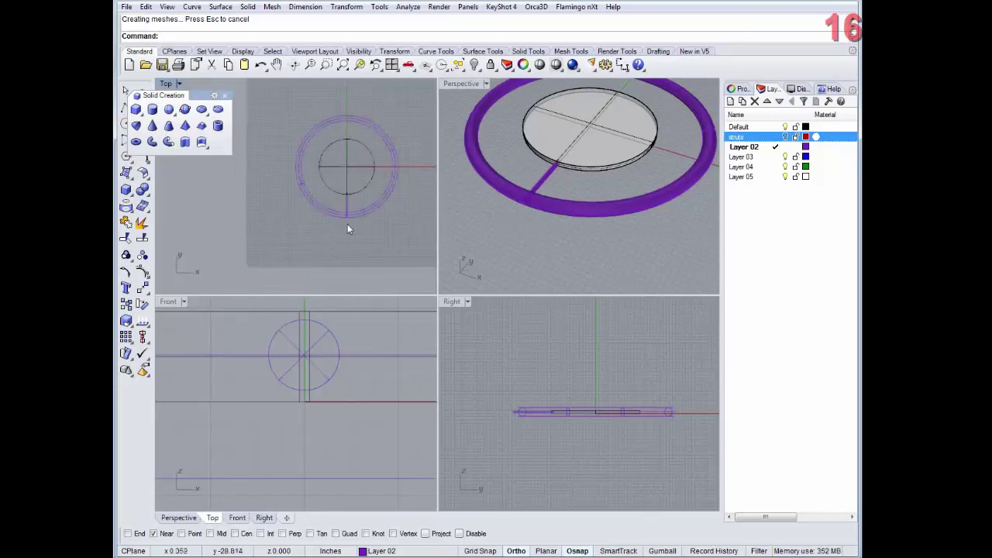
scroll(349, 218, down, 2)
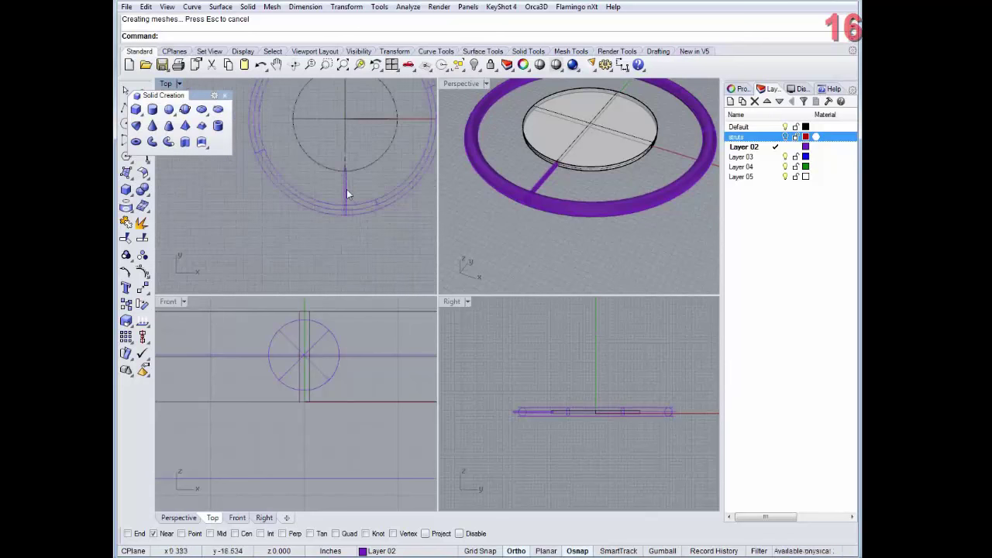
Step: Rotate the connecting cylinder with Copy on about origin 0 in the Top viewport, placing seven copies at 45-degree intervals around the ring
click(347, 189)
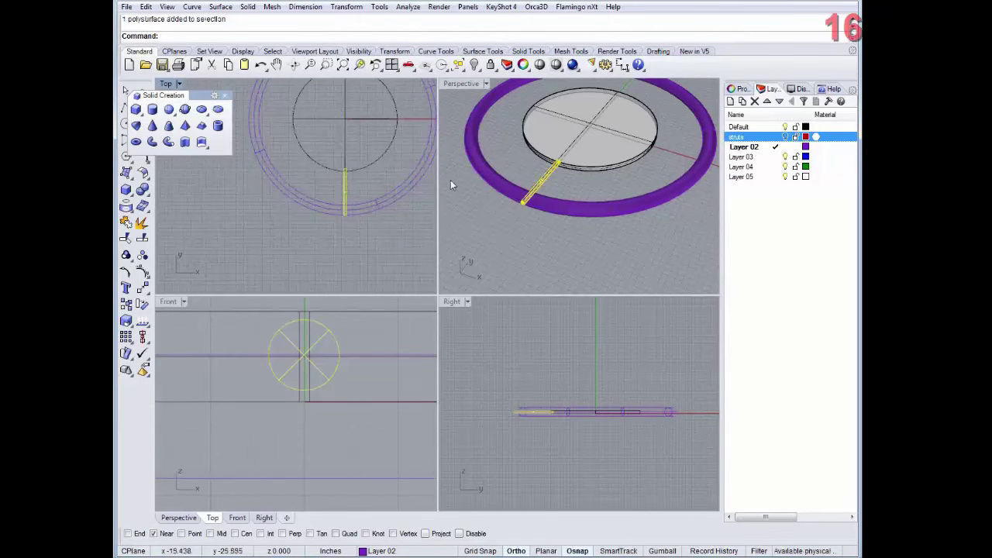
right_drag(368, 186, 365, 242)
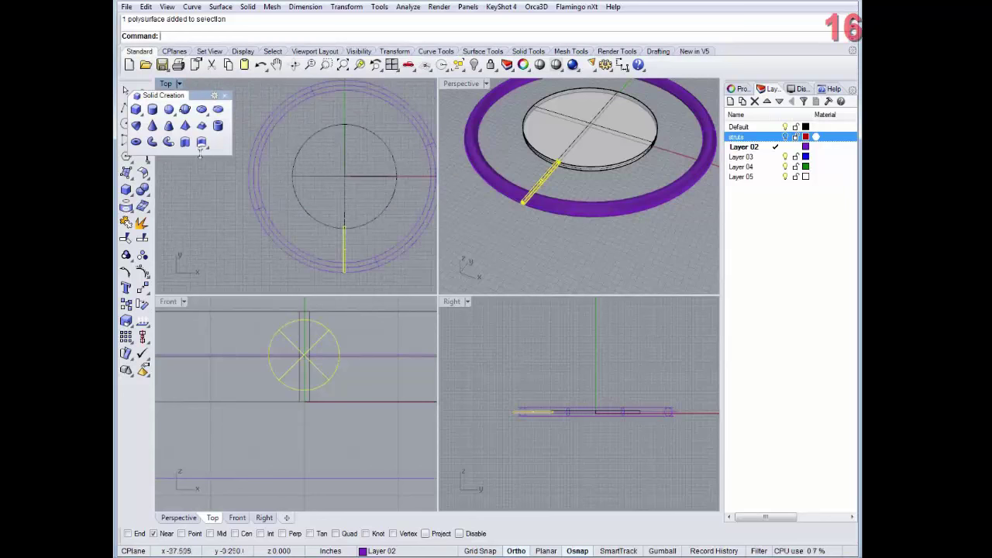
scroll(339, 235, up, 5)
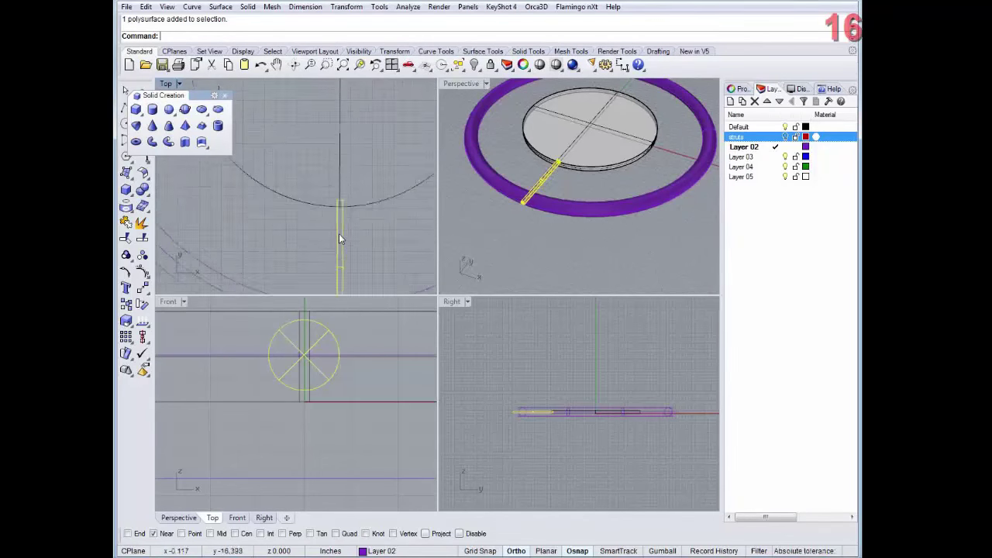
scroll(342, 228, down, 5)
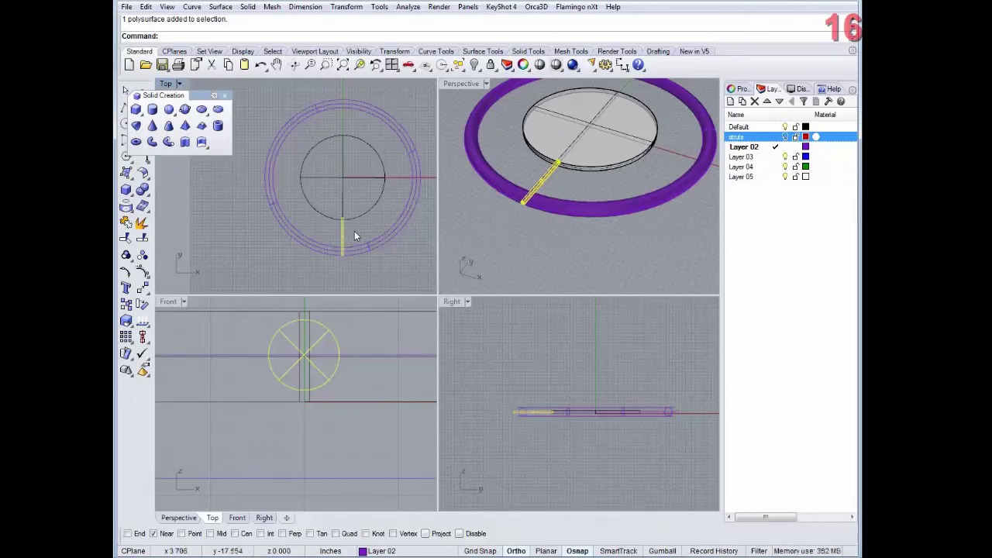
text(Rotate)
key(Return)
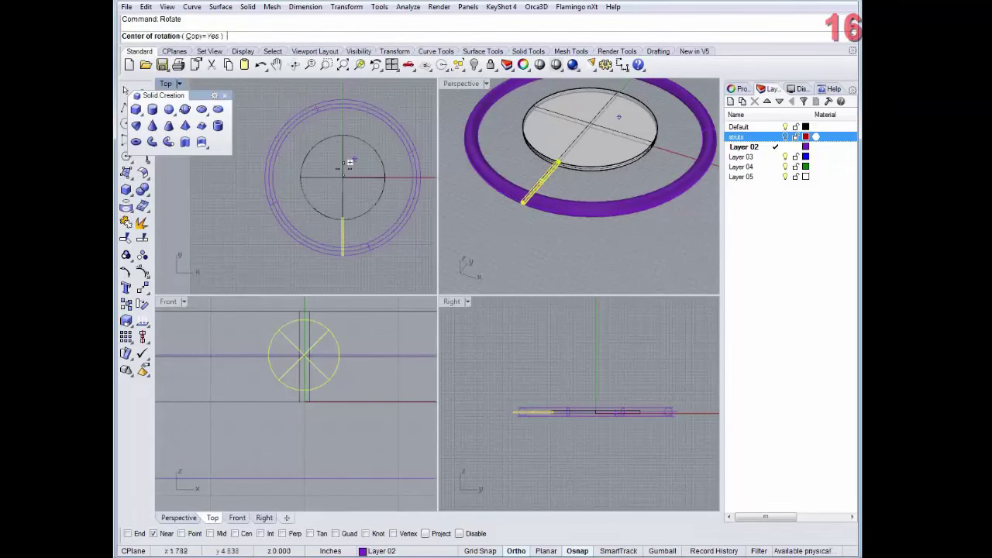
text(0)
key(Return)
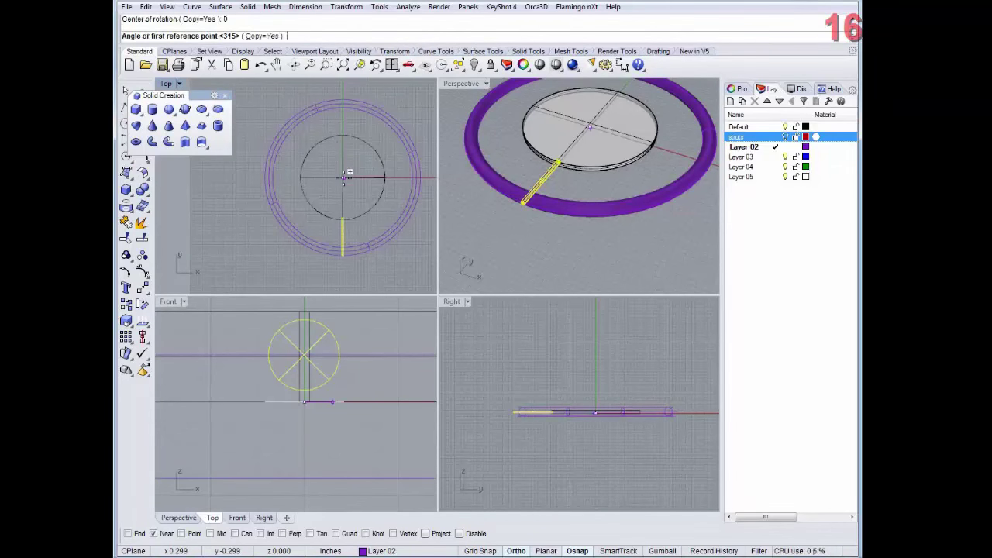
click(343, 178)
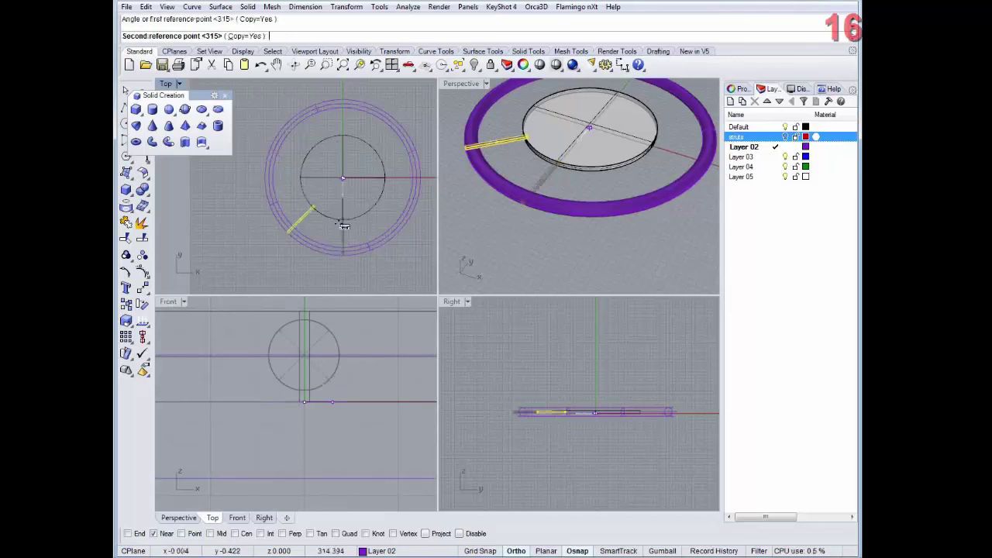
click(344, 283)
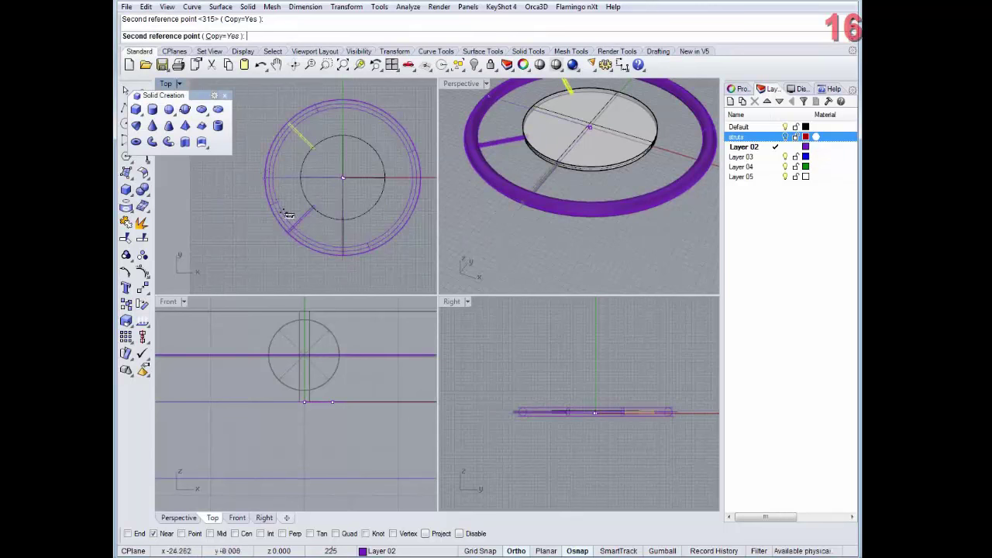
click(277, 201)
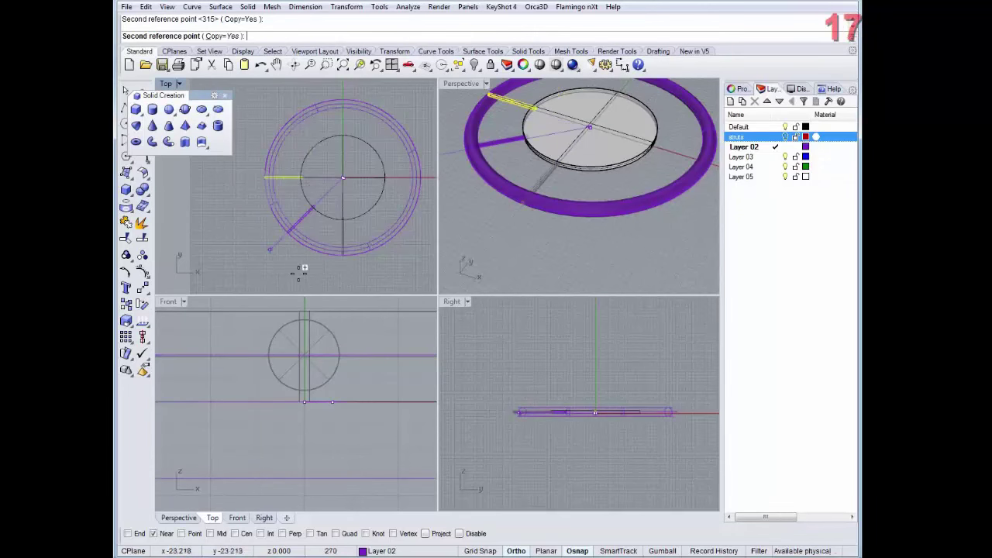
click(288, 245)
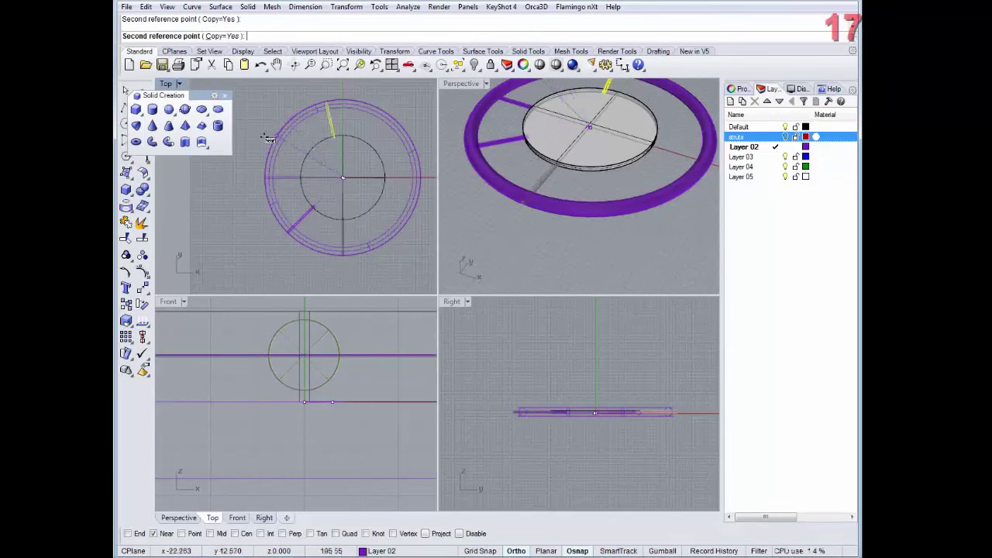
click(281, 104)
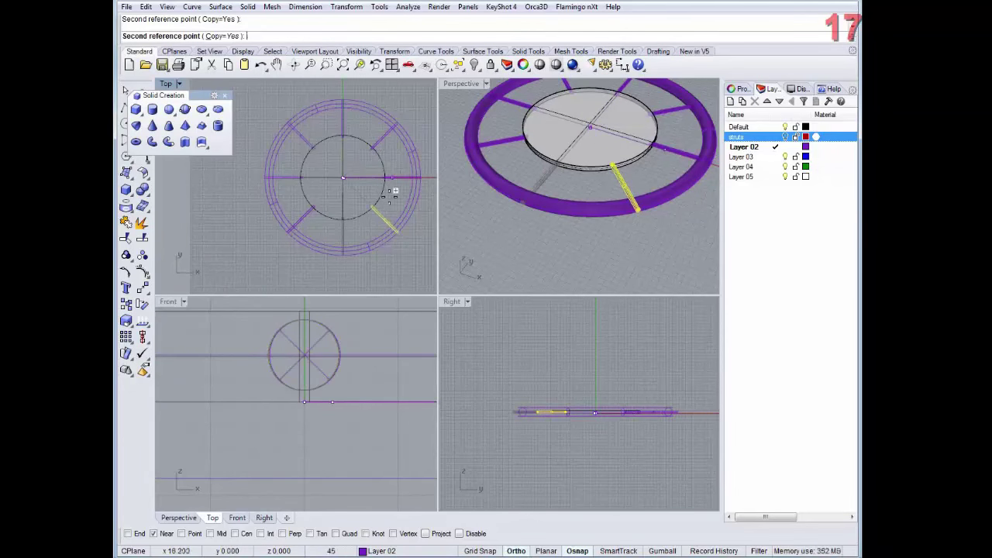
key(Return)
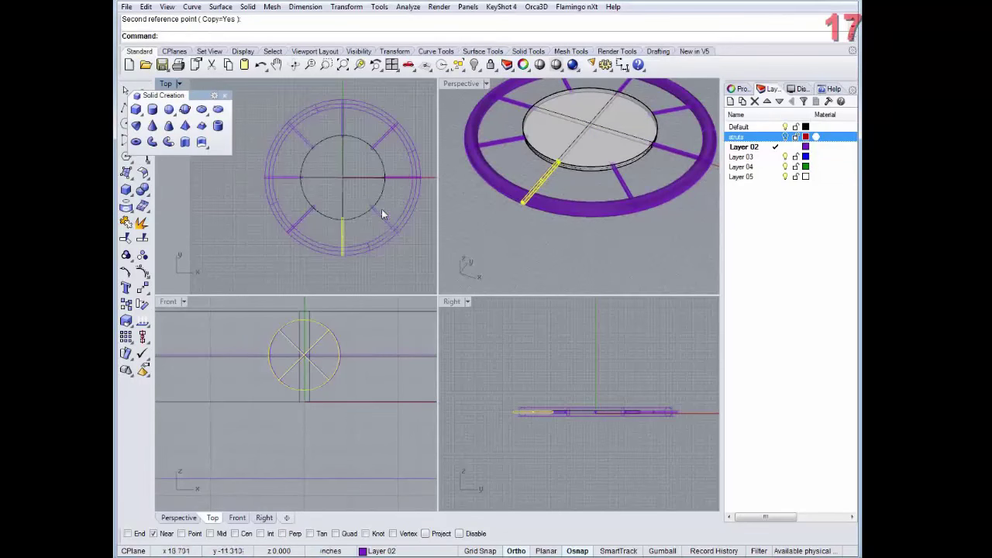
Step: Delete the rotated cylinder copies, leaving the original and the copy along the positive X axis
right_drag(596, 155, 628, 194)
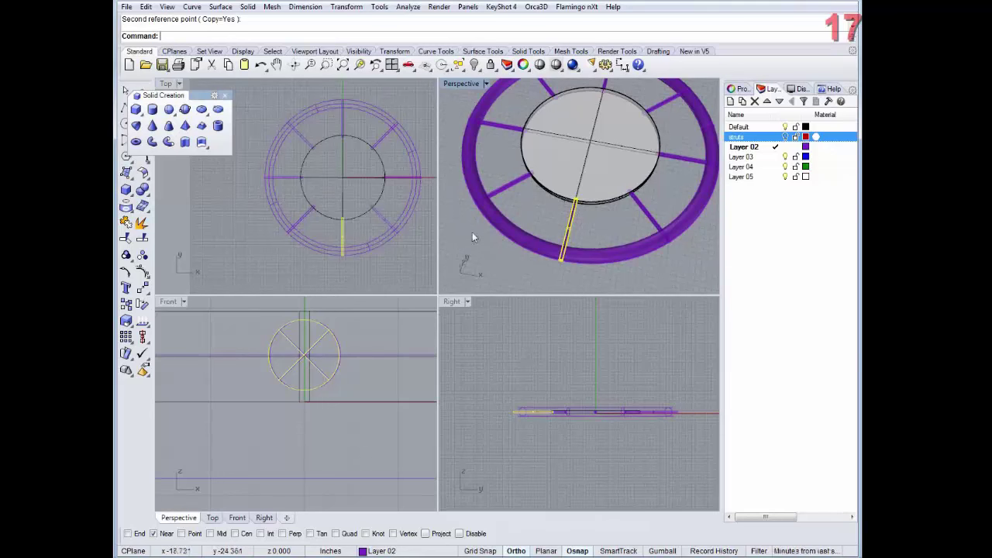
click(381, 214)
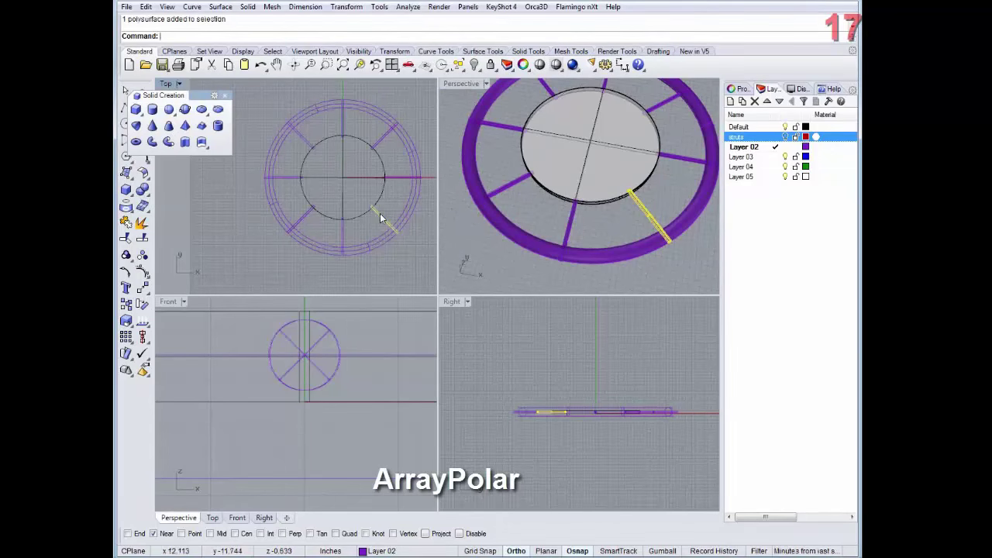
key(Delete)
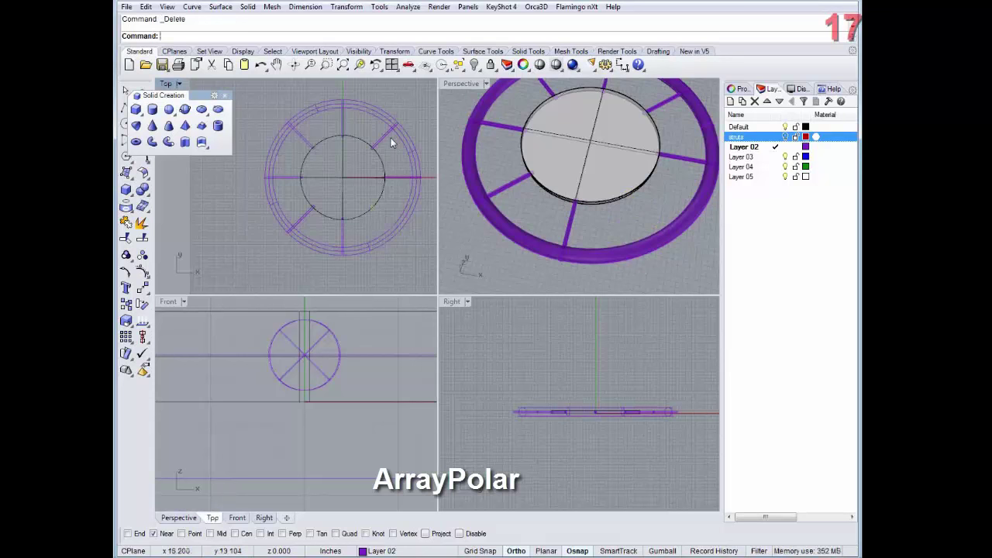
drag(339, 121, 301, 152)
key(Delete)
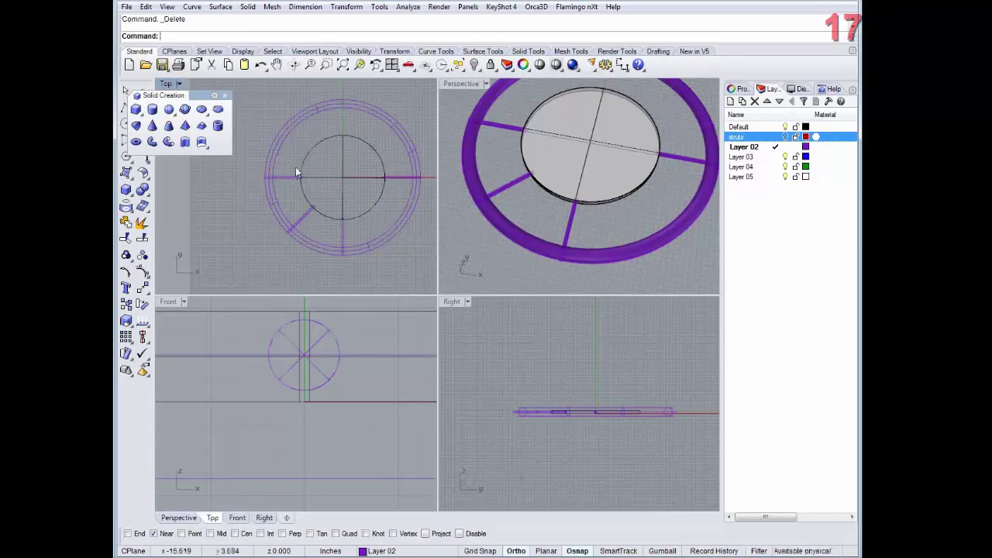
click(299, 223)
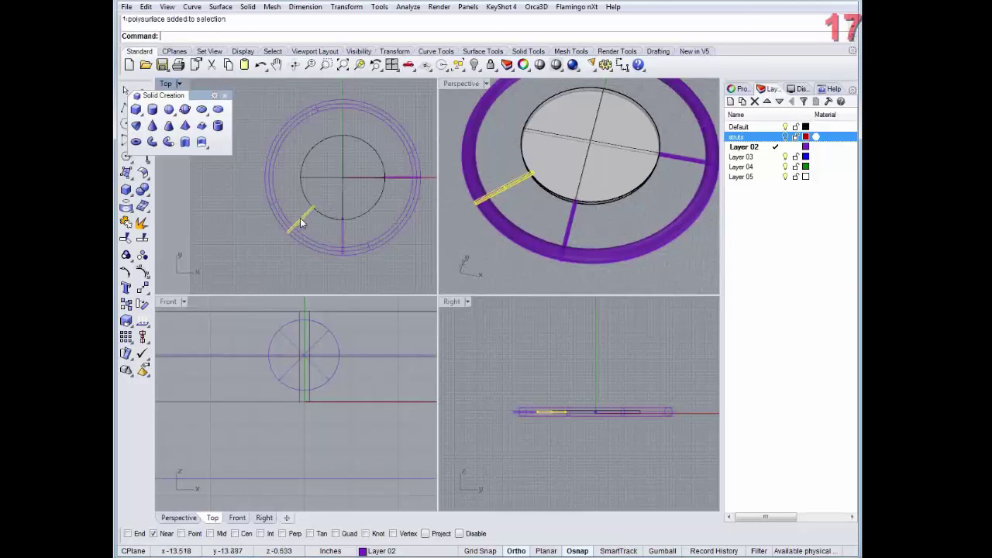
key(Delete)
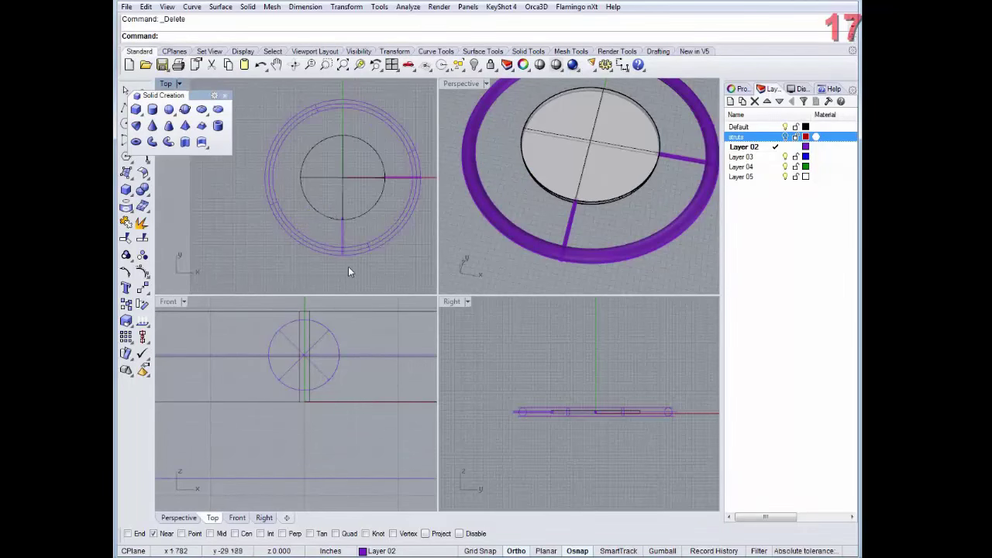
Step: Try a polar array of the connecting cylinder about origin 0 in the Top viewport, with 9 items filling 360 degrees
scroll(347, 266, up, 2)
click(341, 224)
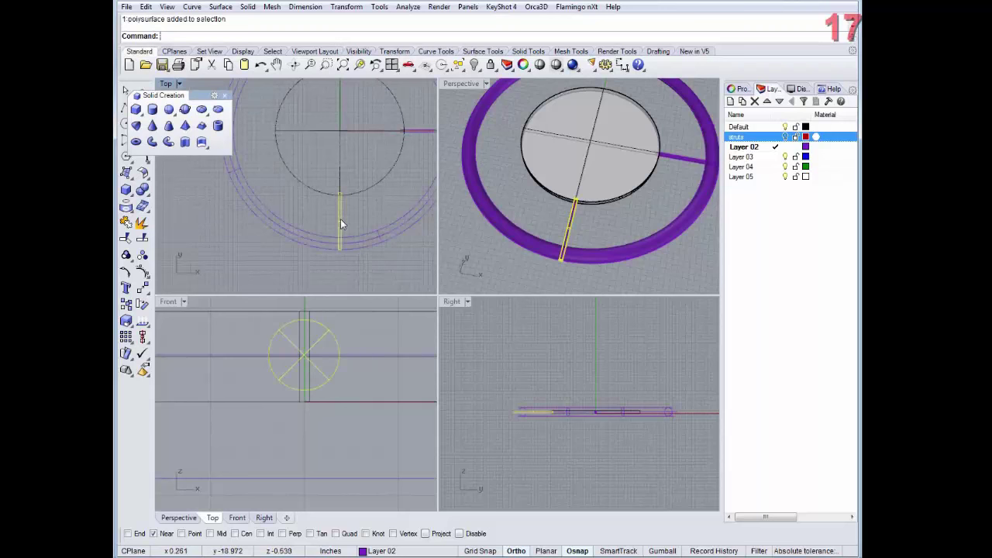
text(Ar)
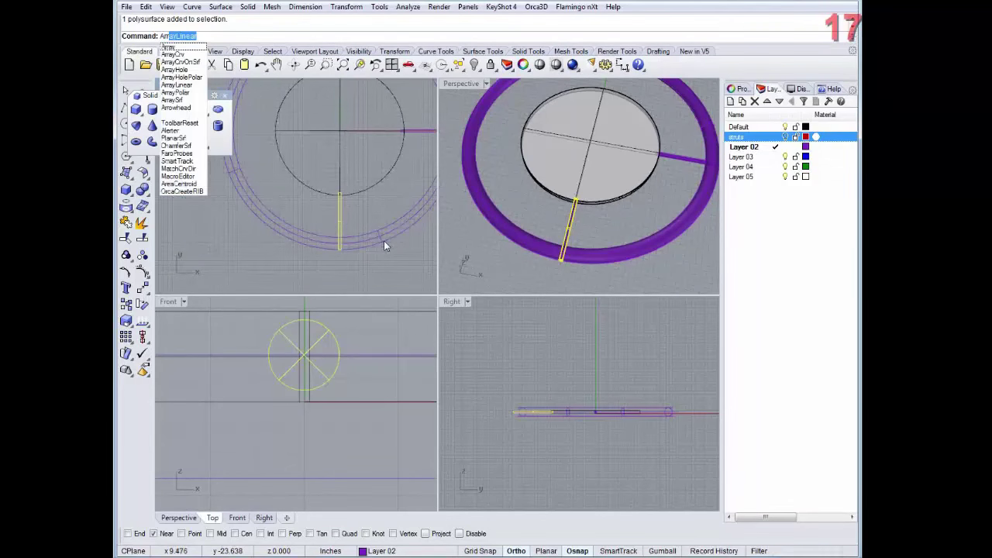
click(187, 93)
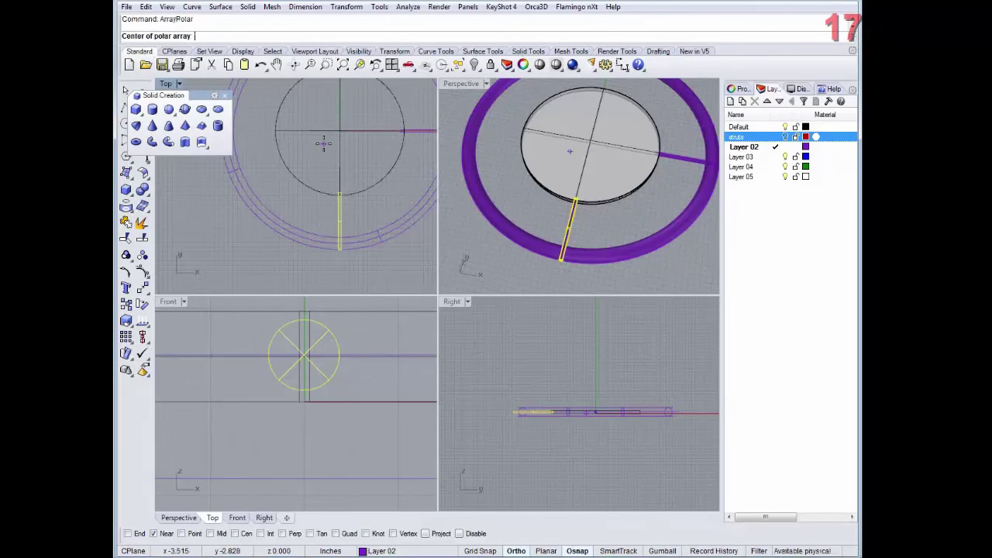
text(0)
key(Return)
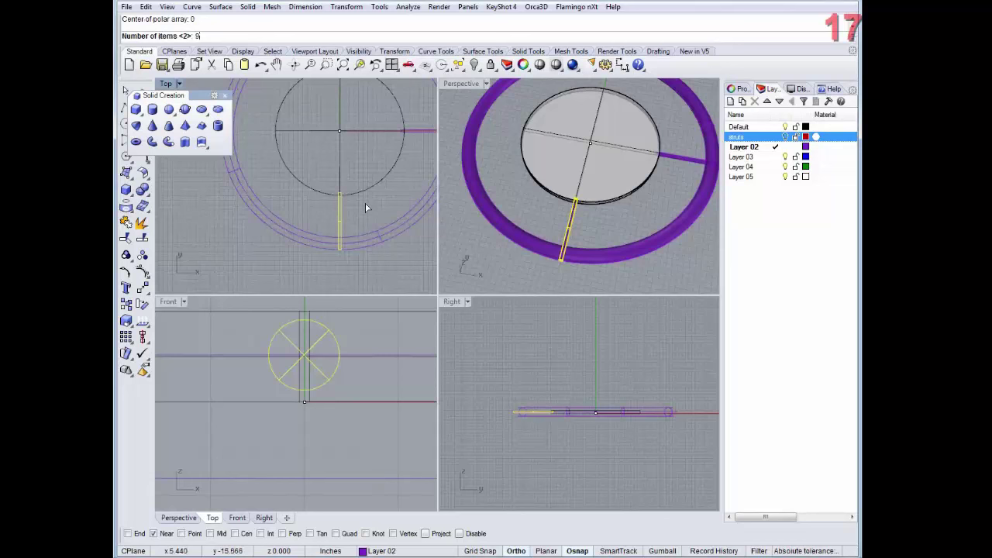
key(Return)
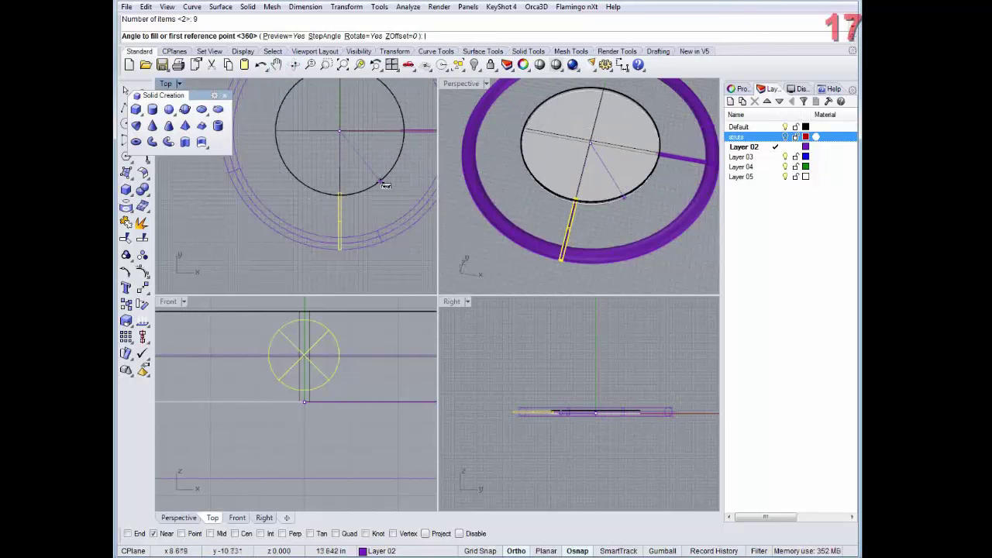
scroll(385, 185, down, 3)
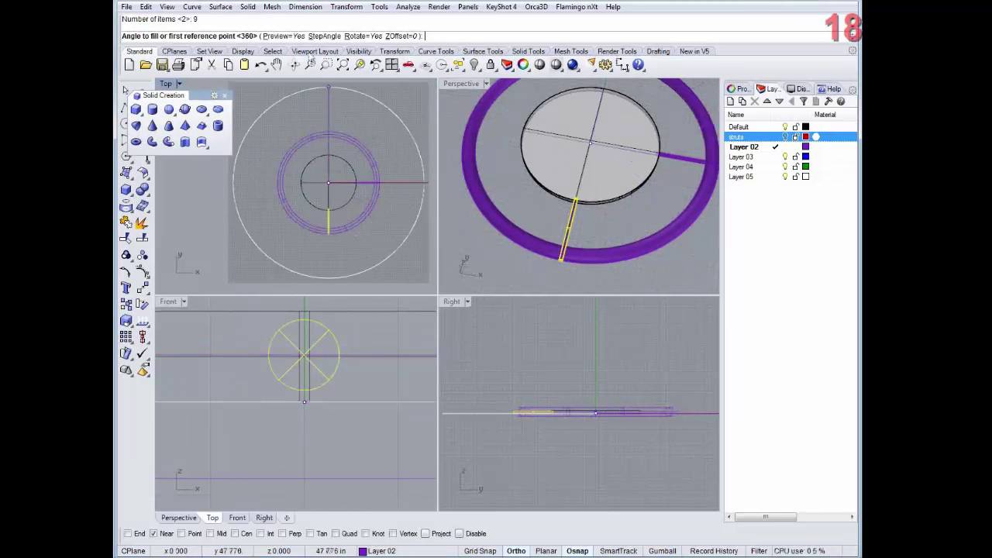
click(299, 36)
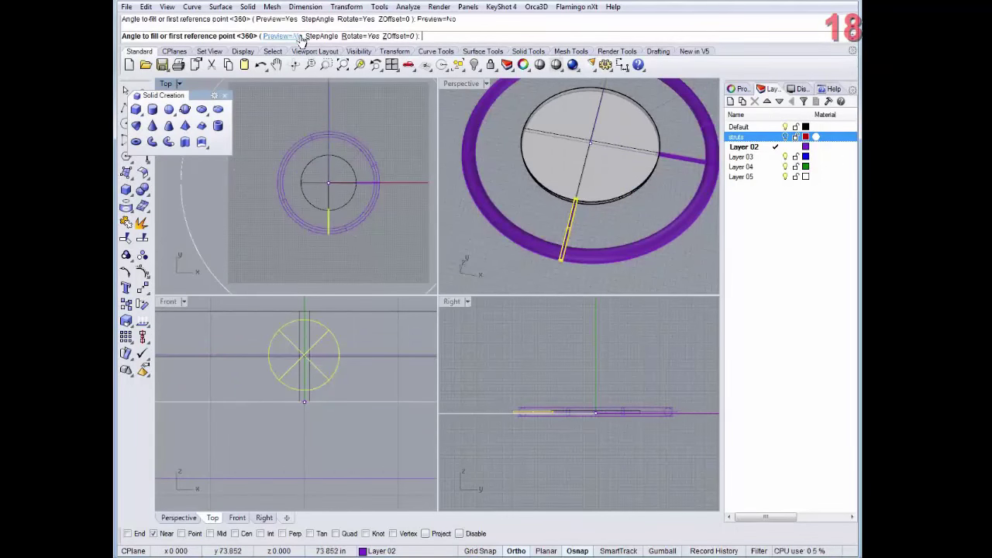
click(299, 37)
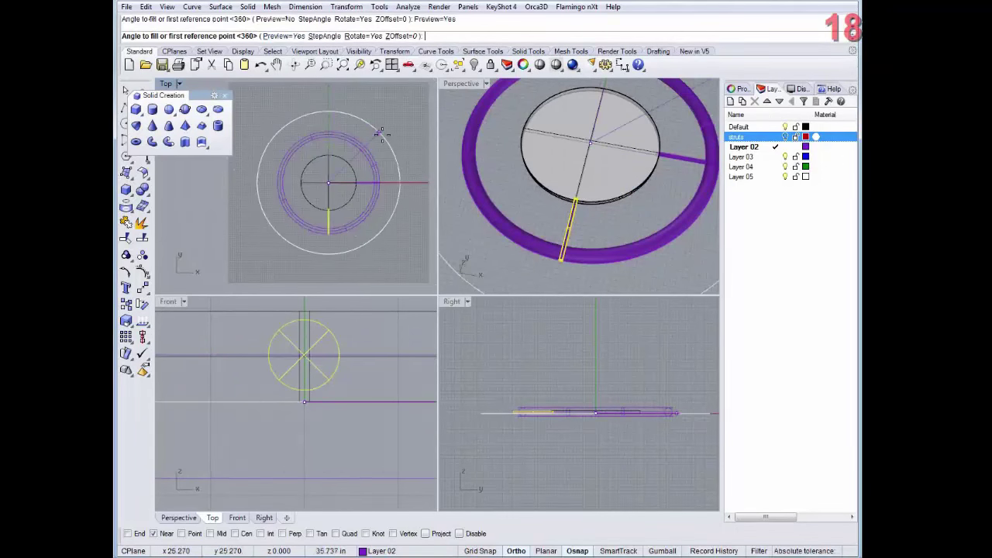
key(Return)
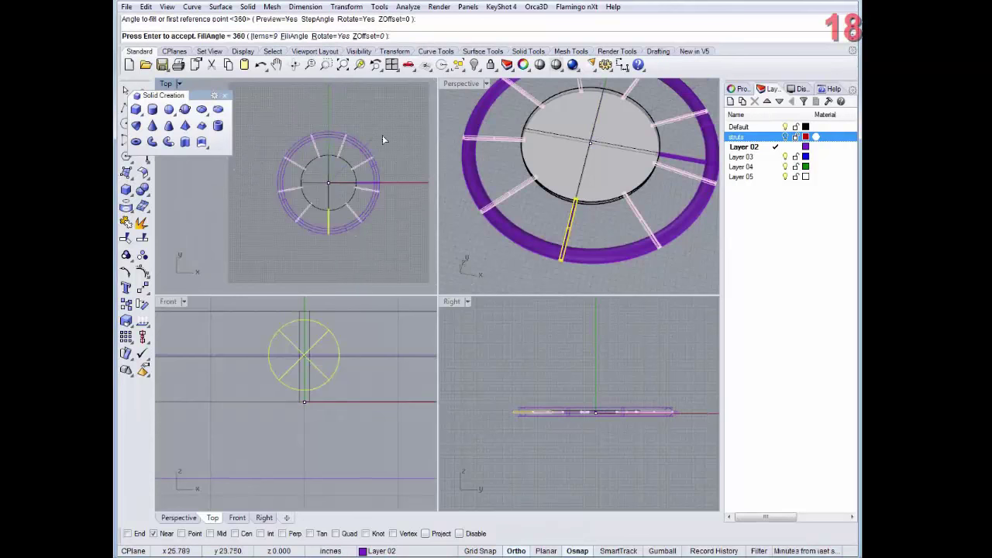
Step: Inspect the polar array preview in the Perspective viewport with the struts layer turned on, and cancel the array
right_drag(607, 194, 637, 229)
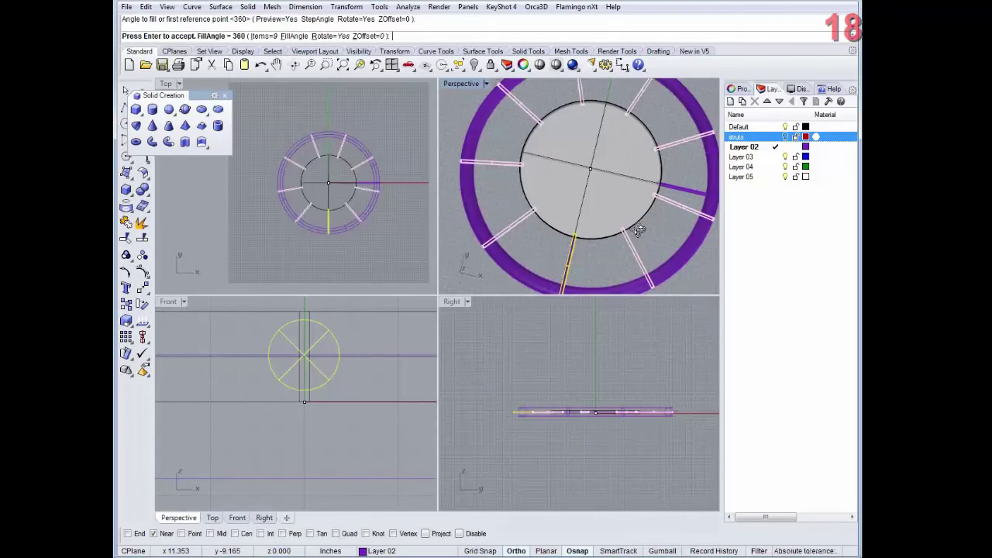
right_drag(637, 229, 635, 229)
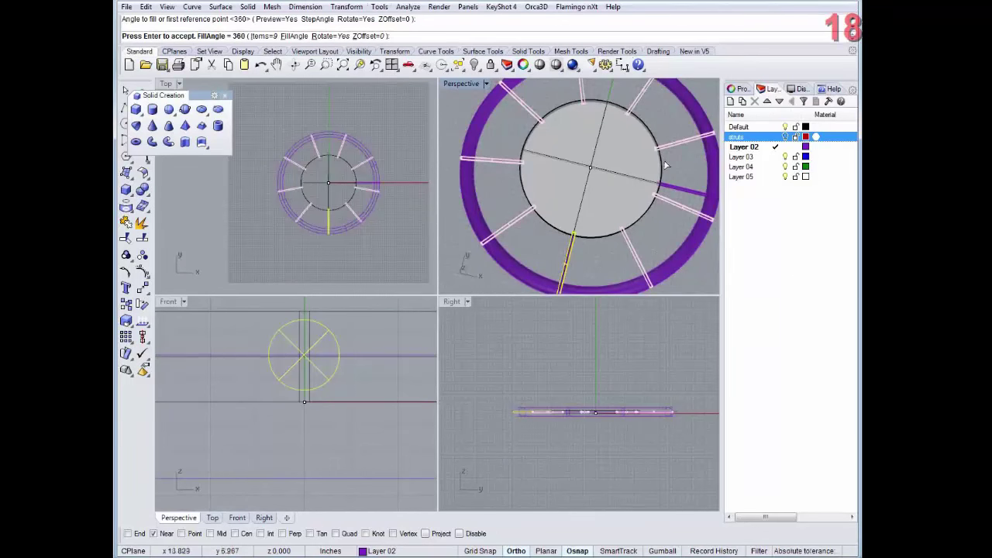
scroll(612, 192, down, 3)
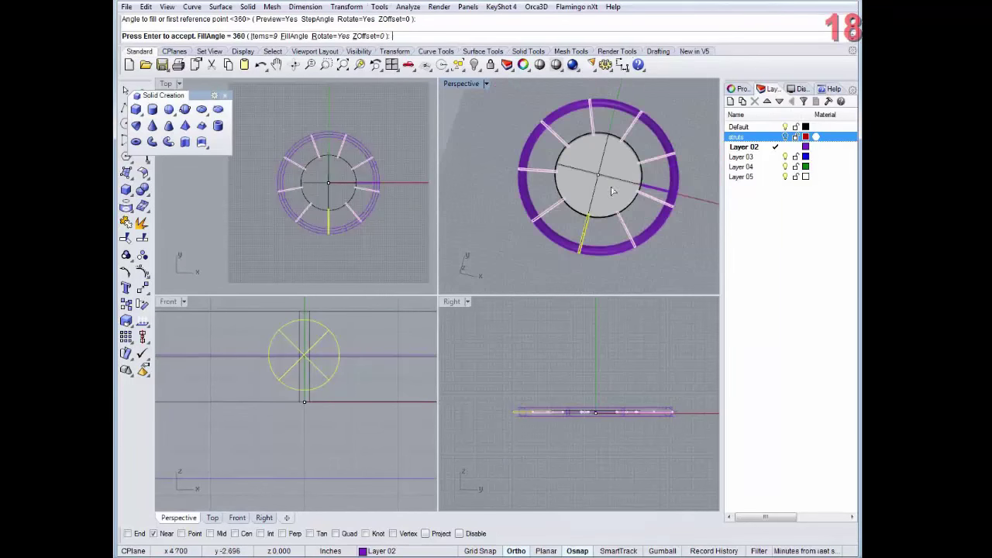
right_drag(612, 192, 634, 141)
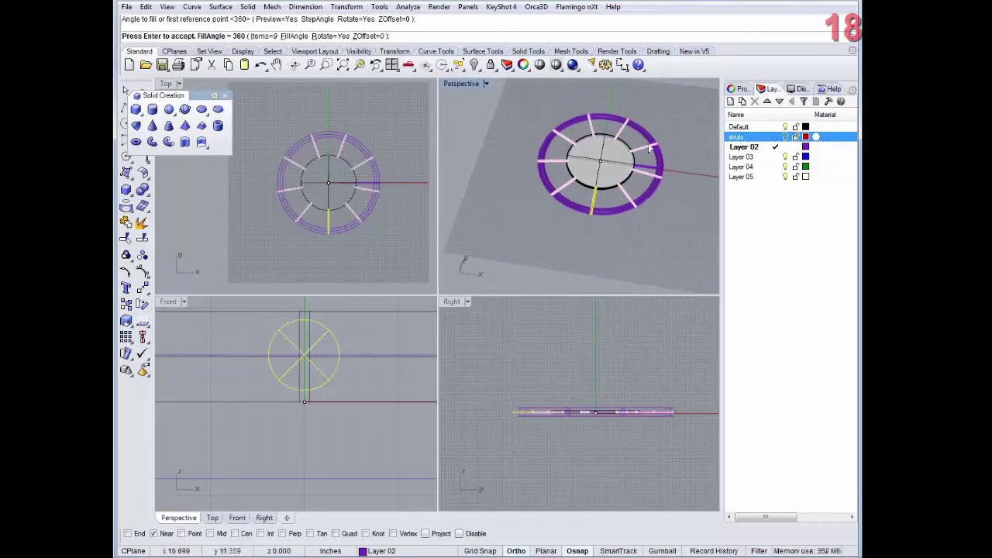
click(784, 137)
right_drag(589, 194, 589, 256)
right_drag(496, 83, 709, 155)
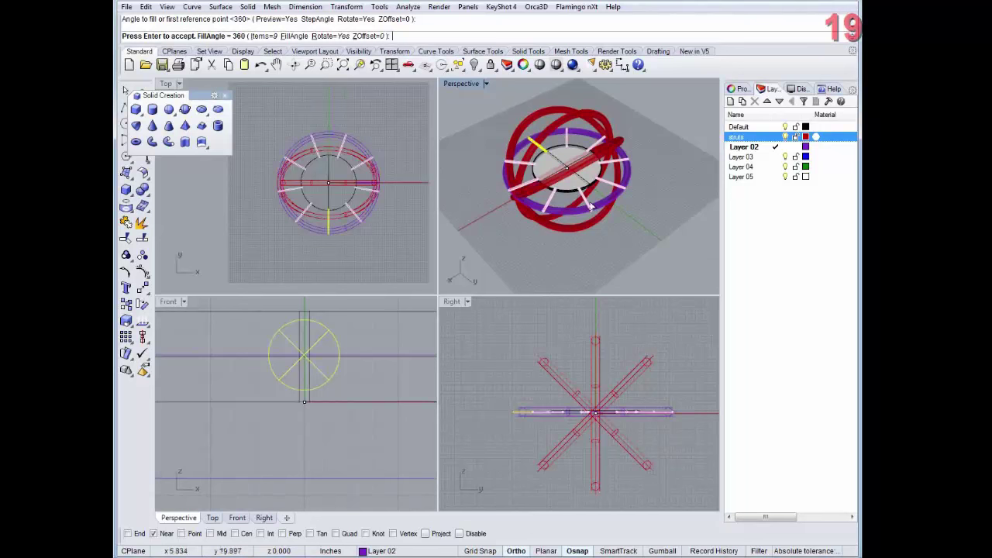
right_drag(591, 206, 636, 215)
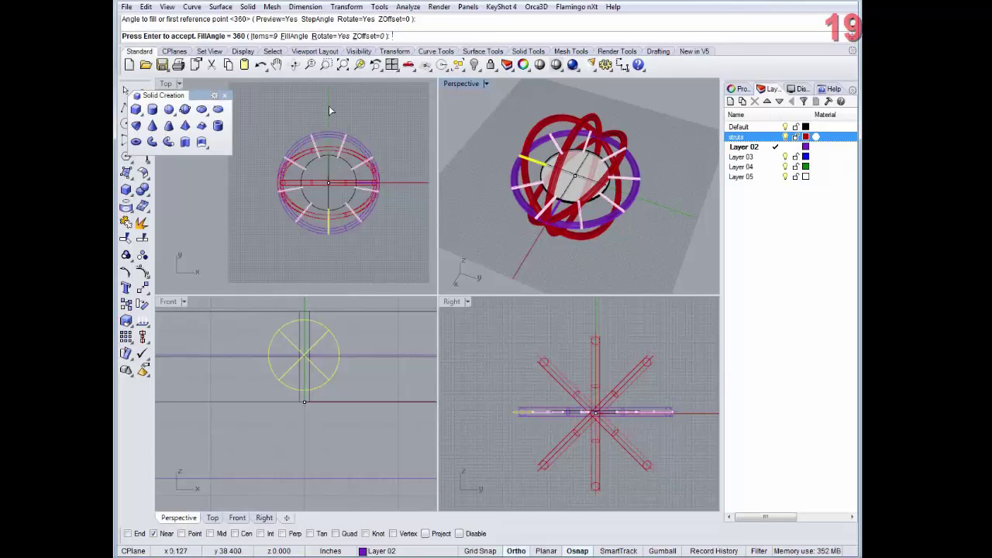
key(Escape)
Step: Turn off the struts layer and maximize the Top viewport around the selected connecting cylinder
scroll(333, 246, up, 2)
scroll(332, 244, up, 2)
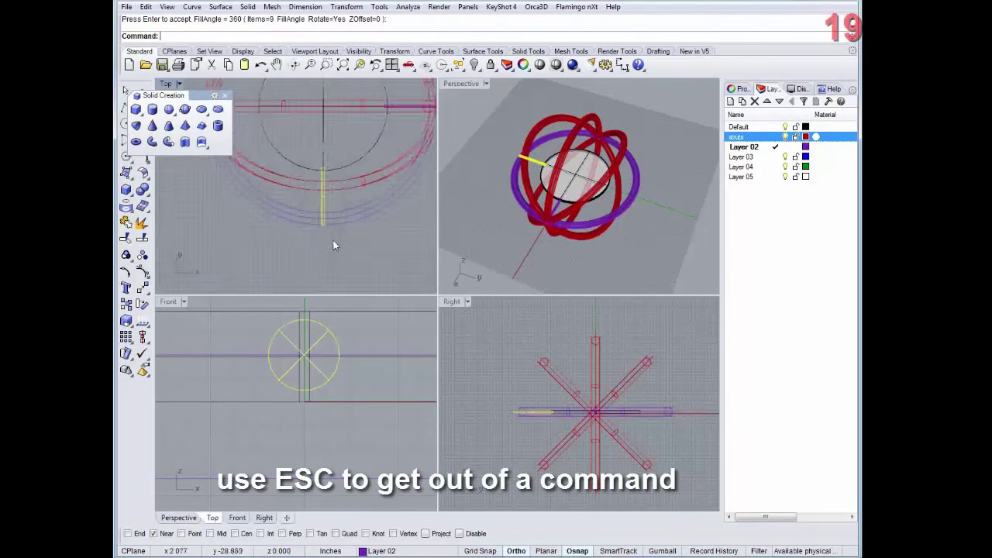
scroll(332, 243, down, 3)
scroll(331, 217, up, 5)
scroll(331, 211, down, 1)
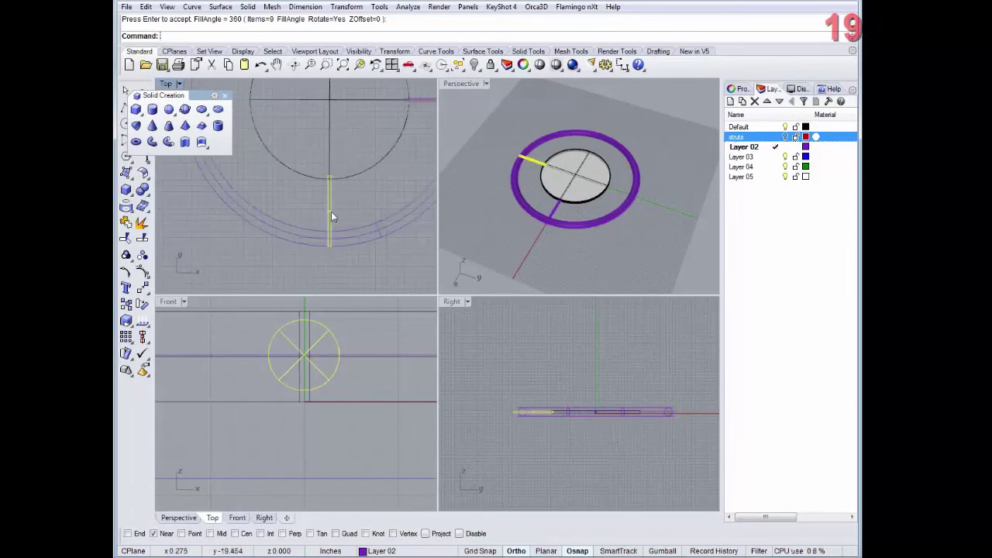
right_drag(331, 211, 350, 152)
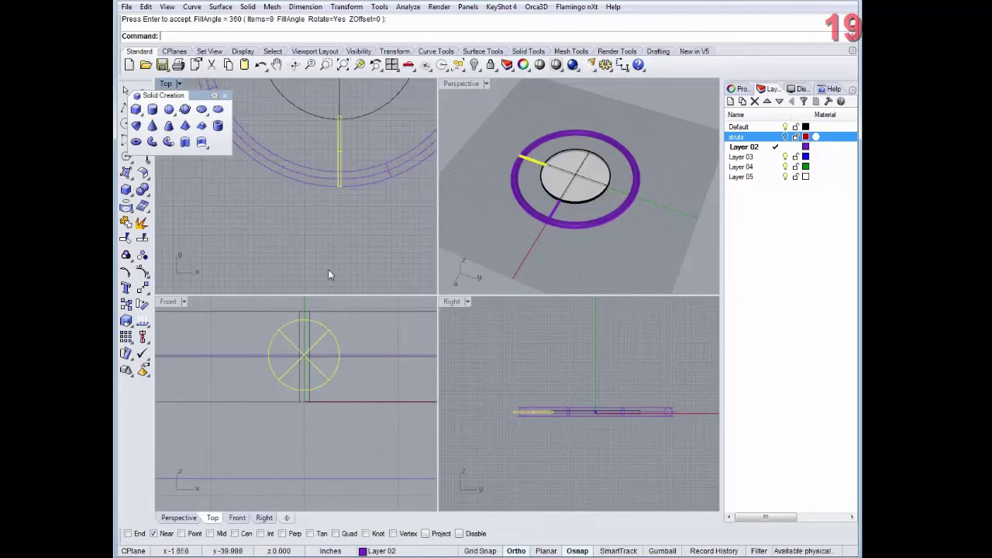
double_click(168, 84)
scroll(612, 284, down, 4)
scroll(463, 200, up, 5)
scroll(461, 194, down, 2)
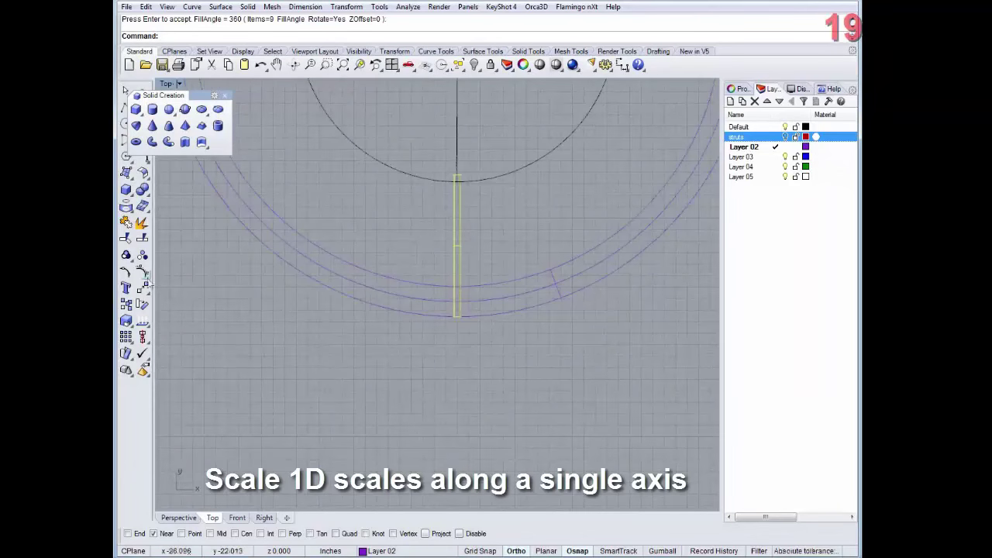
Step: Stretch the connecting cylinder with Scale 1D from its inner end outward past the torus, with the second reference point about 27.3 in away
click(125, 321)
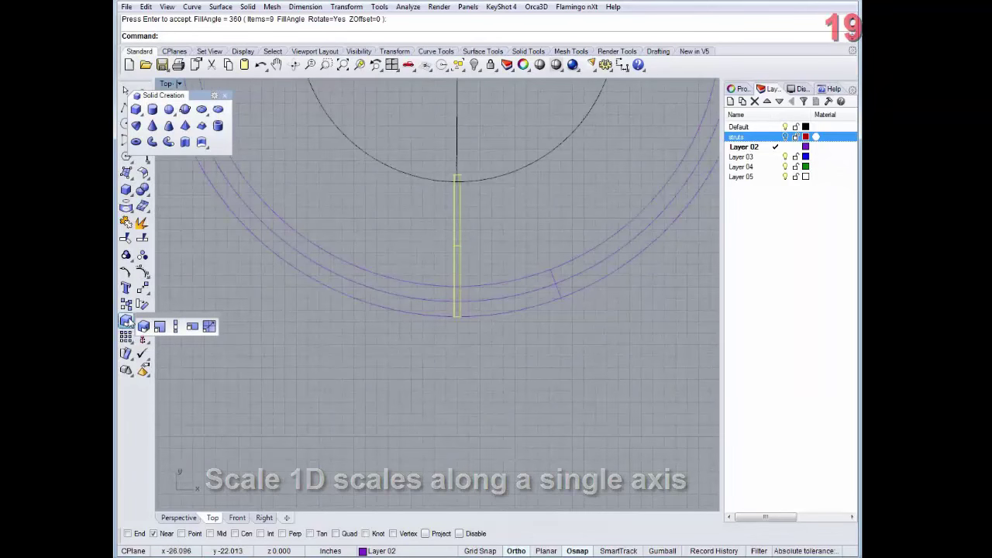
click(176, 326)
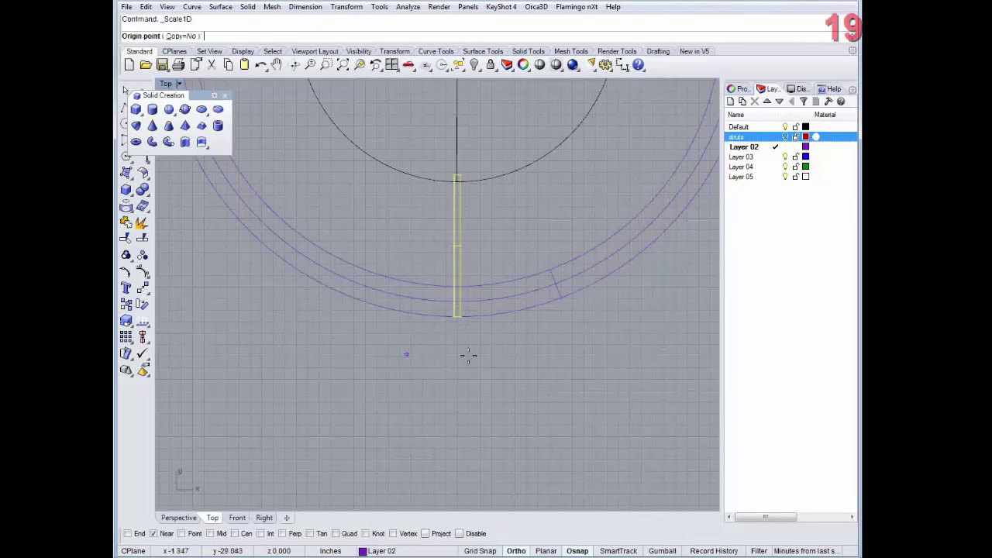
click(457, 176)
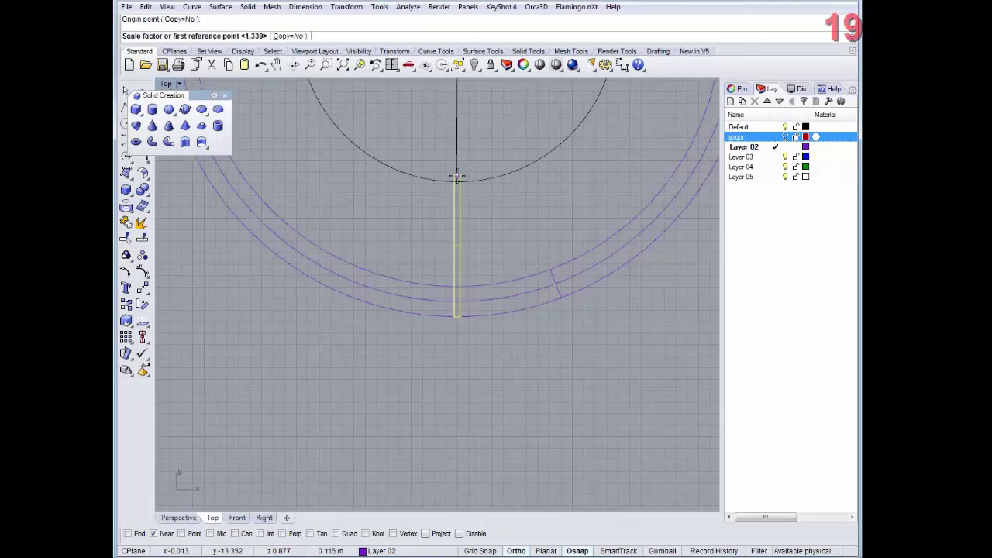
click(455, 343)
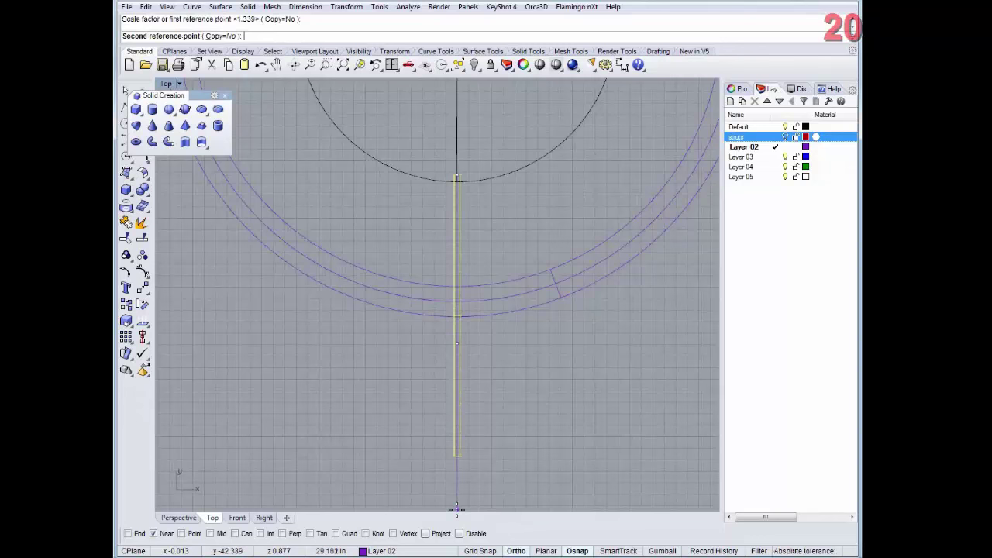
scroll(456, 509, down, 3)
right_drag(458, 488, 462, 405)
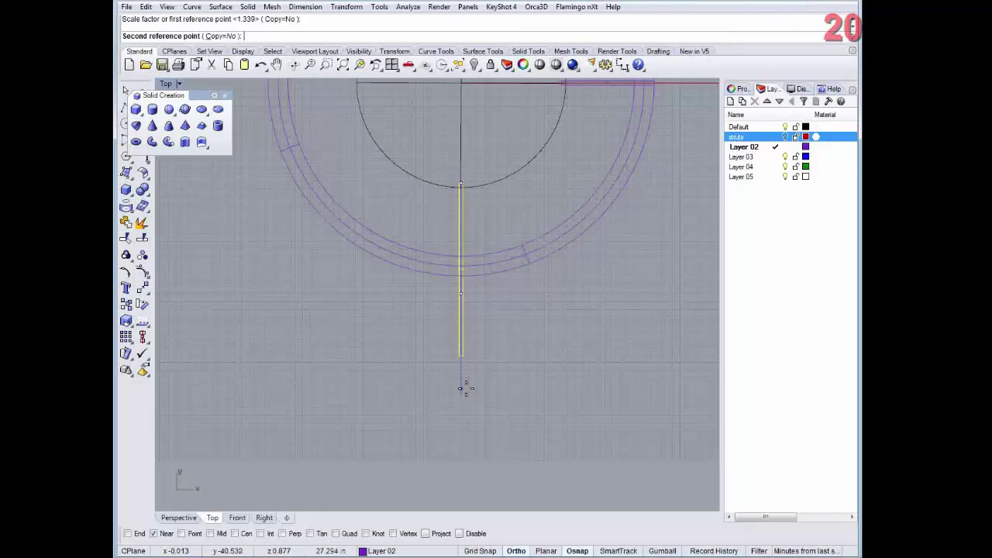
click(465, 387)
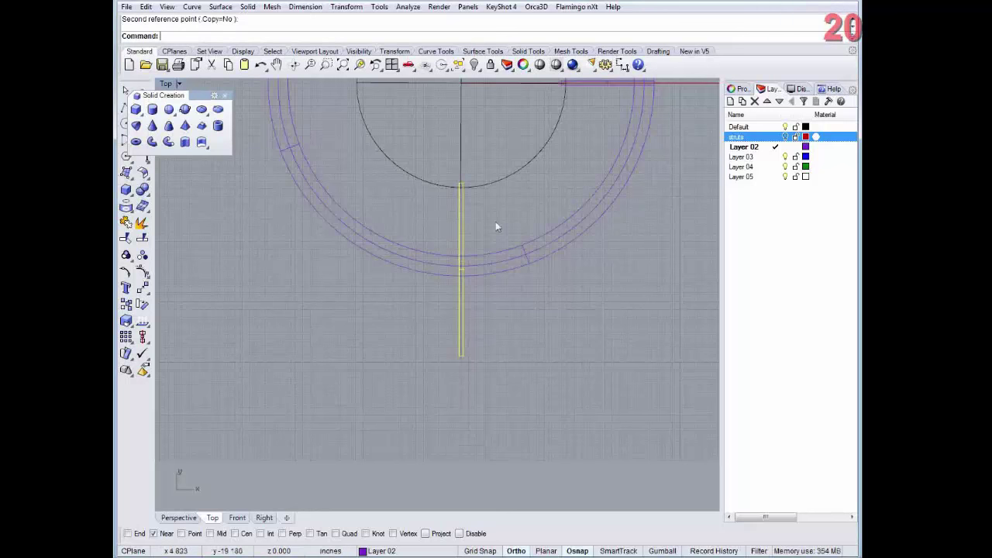
double_click(167, 84)
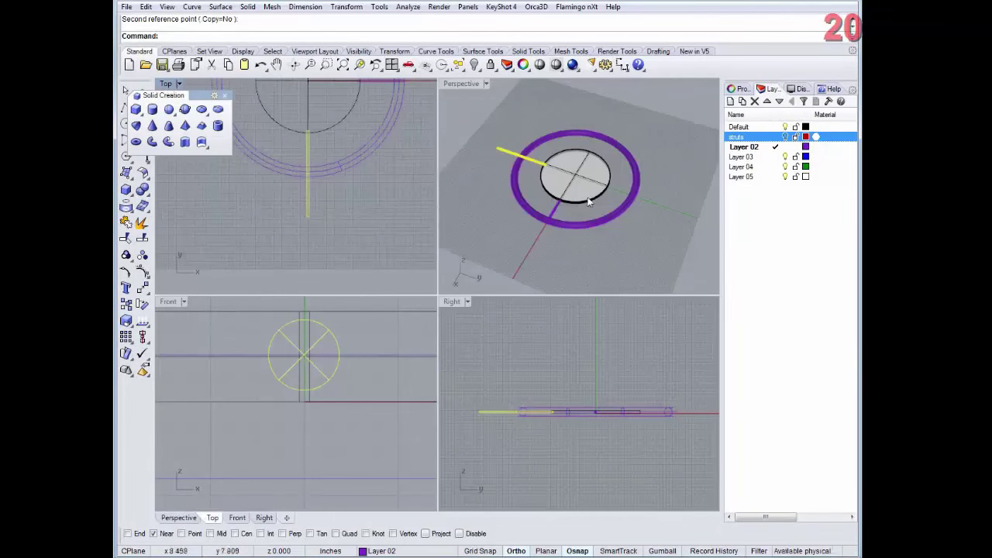
Step: Deselect the stretched cylinder and examine its outer end and its crossing with the torus in the Perspective and Top viewports
right_drag(550, 203, 652, 138)
key(Escape)
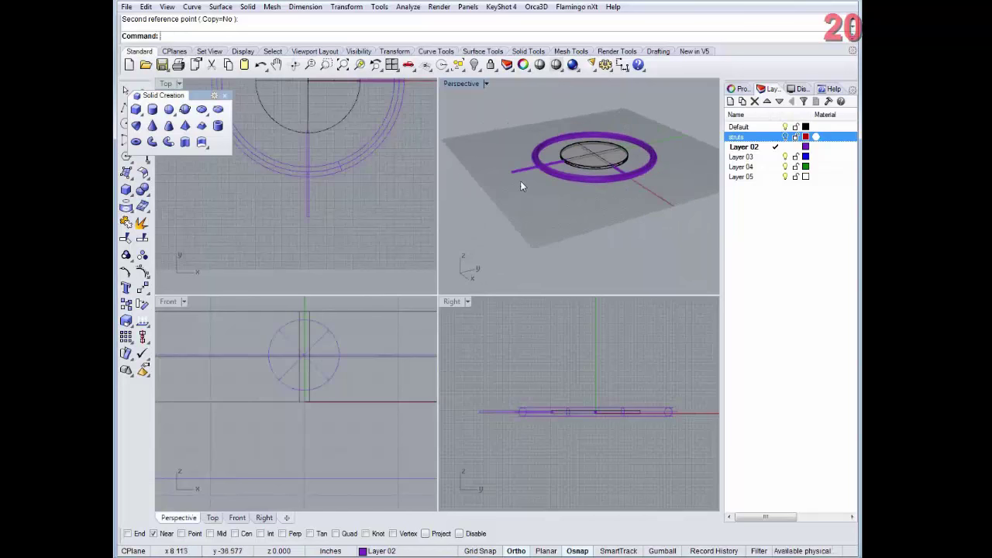
scroll(520, 180, up, 5)
right_drag(535, 171, 547, 200)
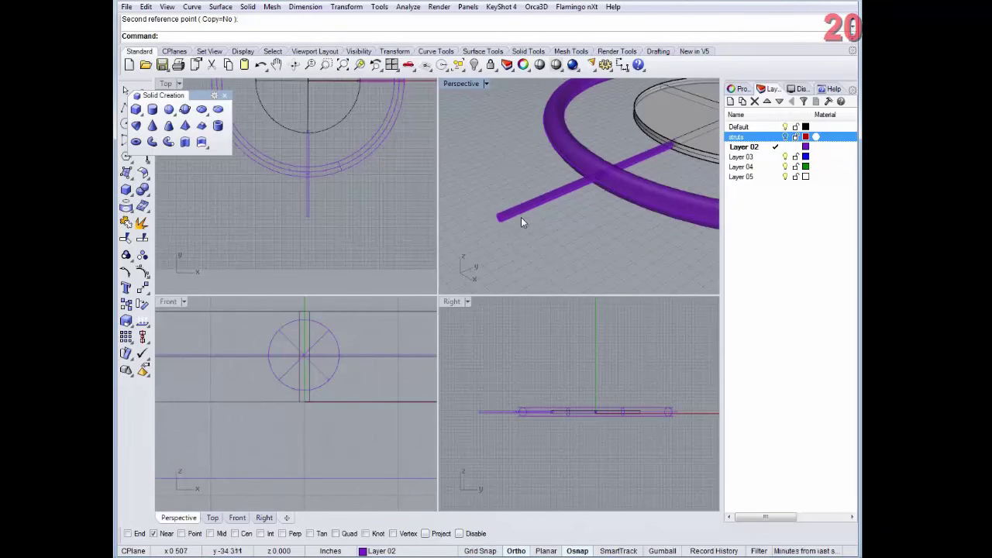
right_drag(521, 217, 517, 210)
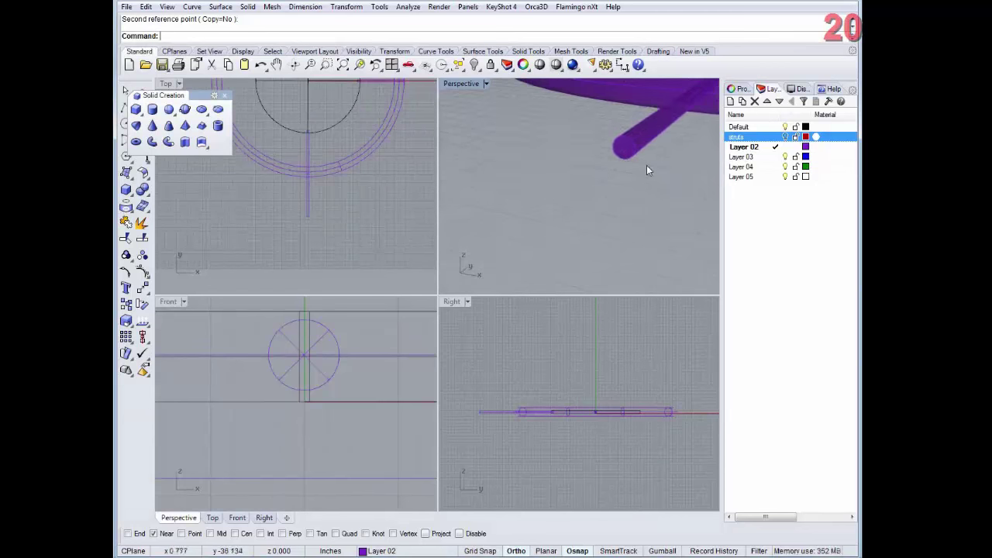
scroll(648, 158, up, 3)
right_drag(596, 190, 590, 201)
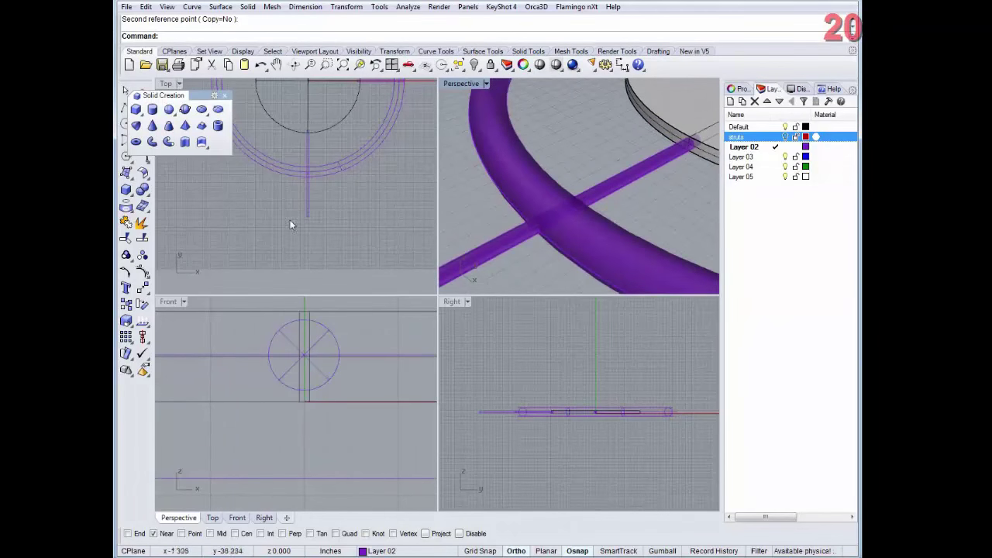
scroll(290, 219, up, 2)
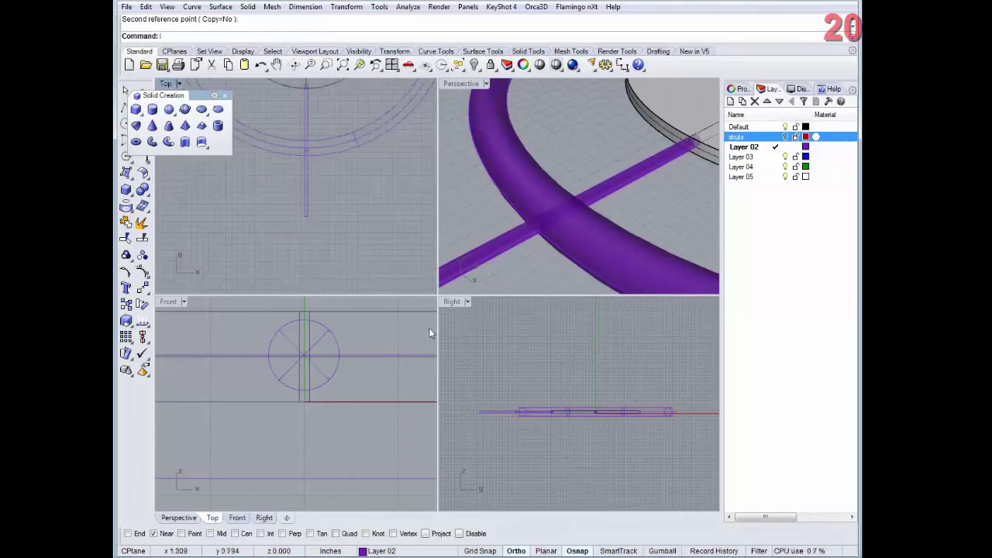
Step: Turn the struts layer back on and view the whole model in the Perspective viewport
scroll(520, 248, down, 3)
right_drag(521, 256, 644, 203)
right_drag(577, 179, 538, 239)
click(785, 136)
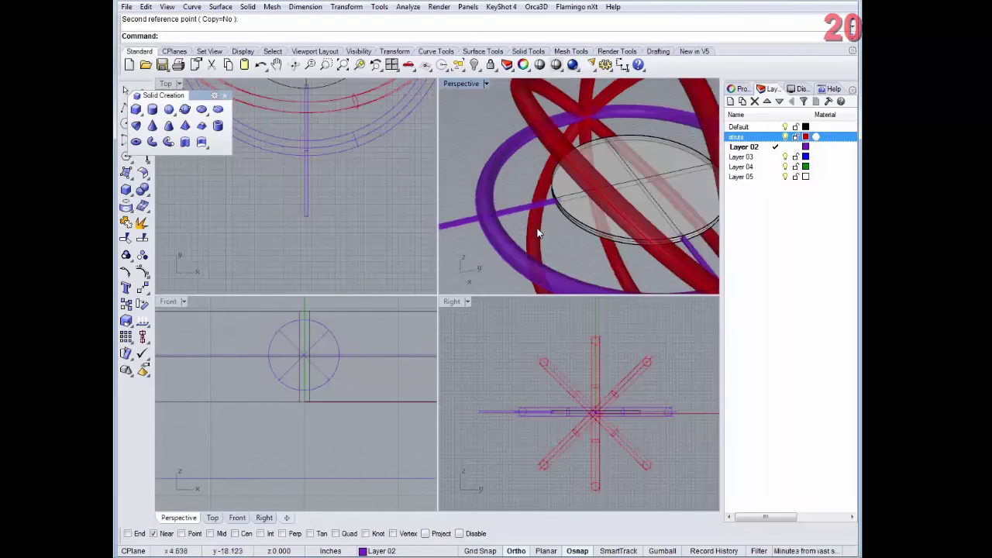
scroll(531, 221, down, 5)
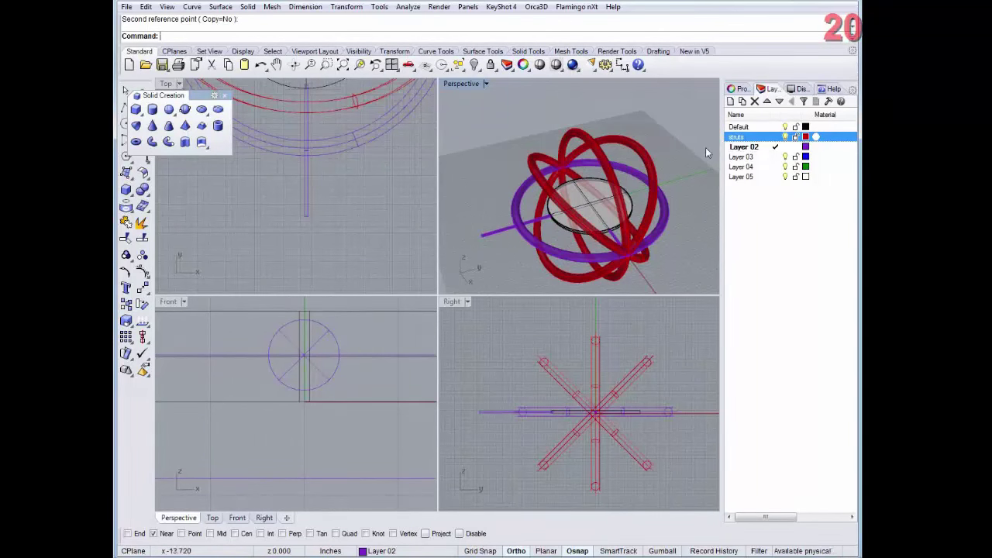
Step: Replace the Near object snap with Cen and draw a sphere about 1.4 in in radius centred on the connecting cylinder's outer end
click(306, 184)
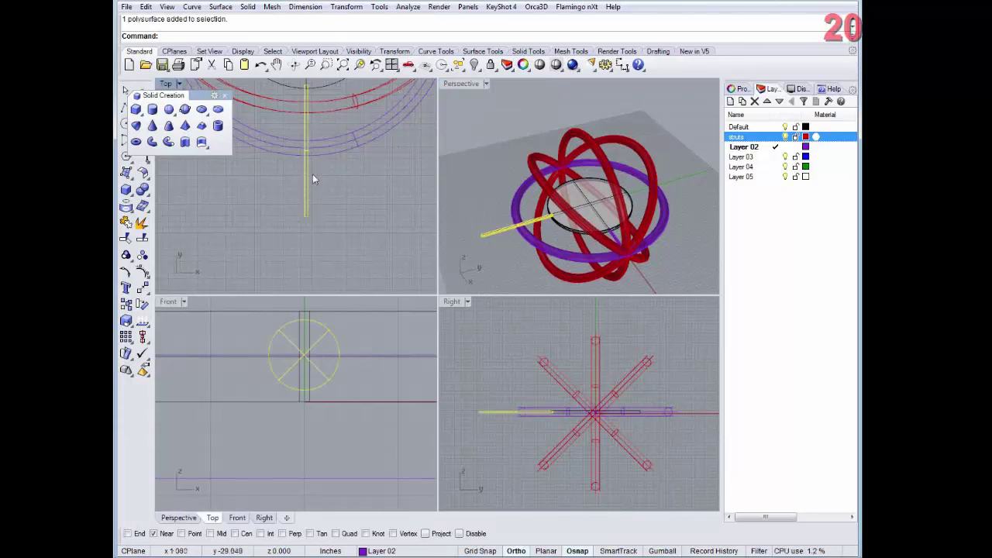
scroll(308, 125, up, 3)
scroll(275, 220, down, 3)
scroll(301, 240, up, 2)
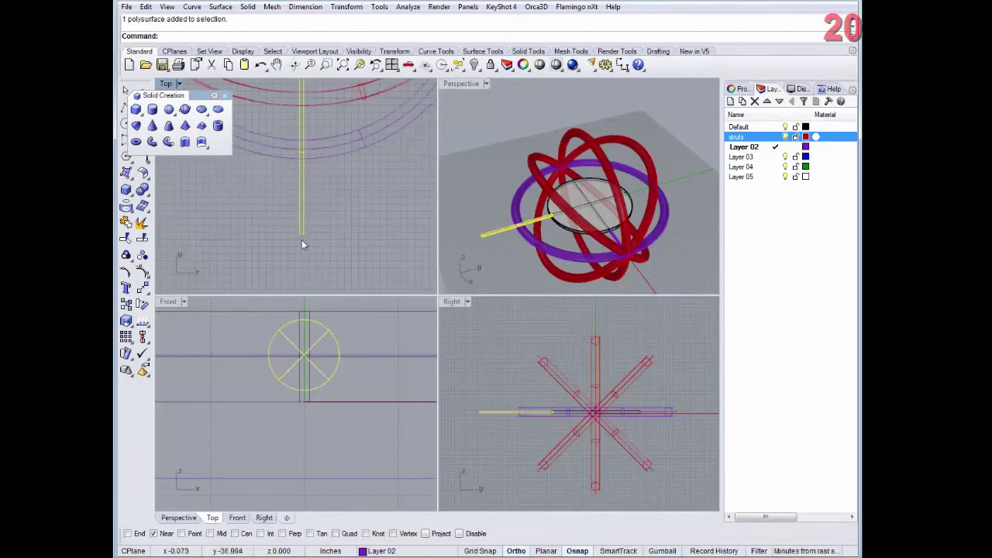
scroll(301, 239, up, 2)
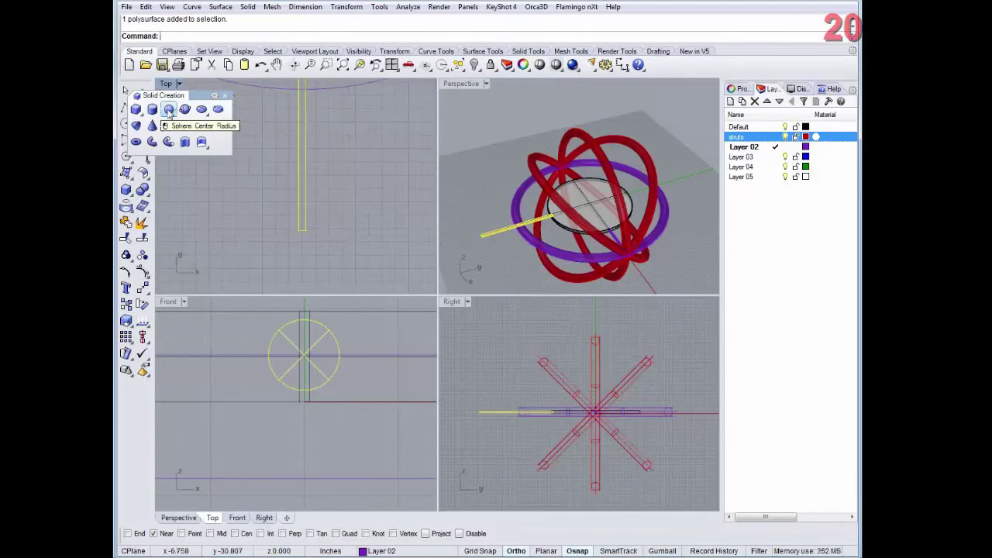
click(168, 111)
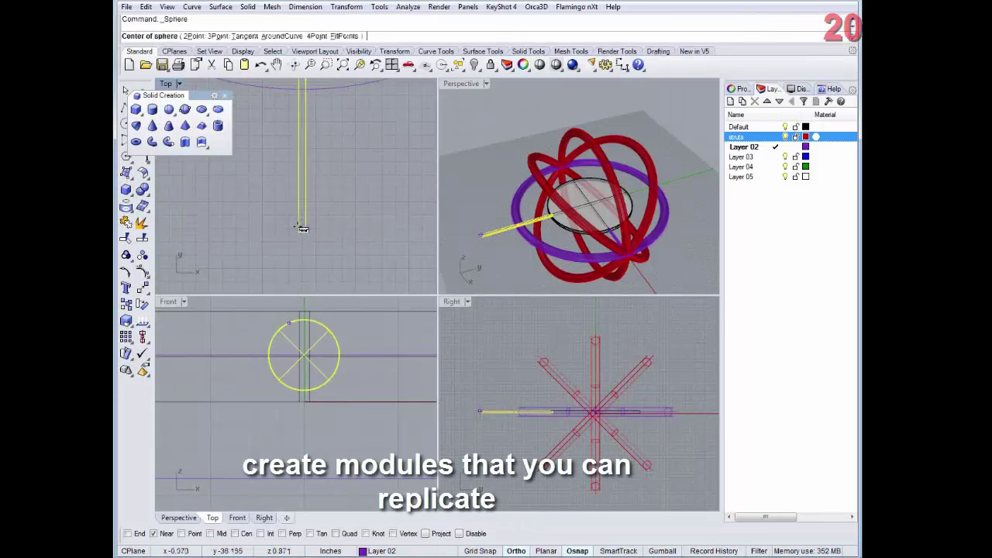
scroll(302, 230, up, 1)
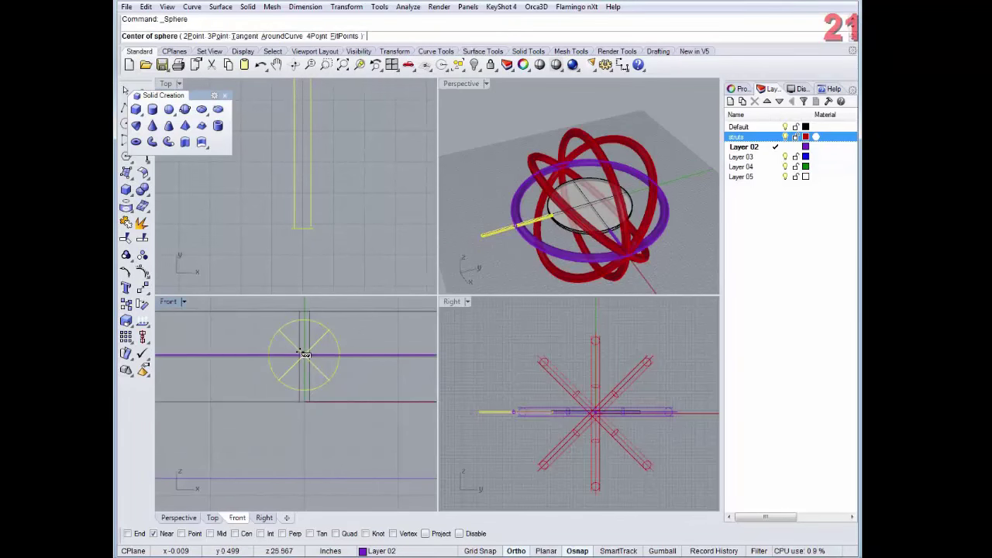
scroll(542, 228, up, 8)
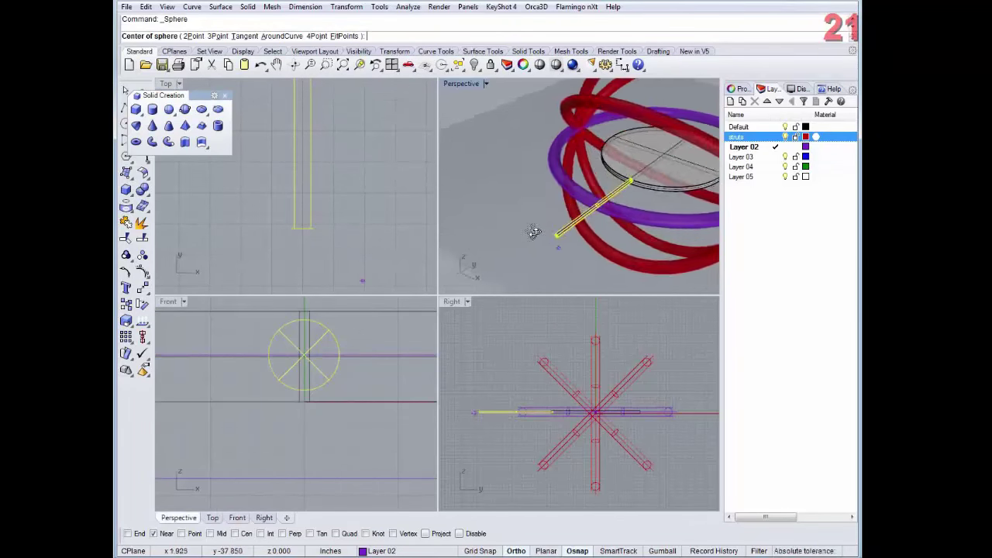
right_drag(562, 222, 608, 182)
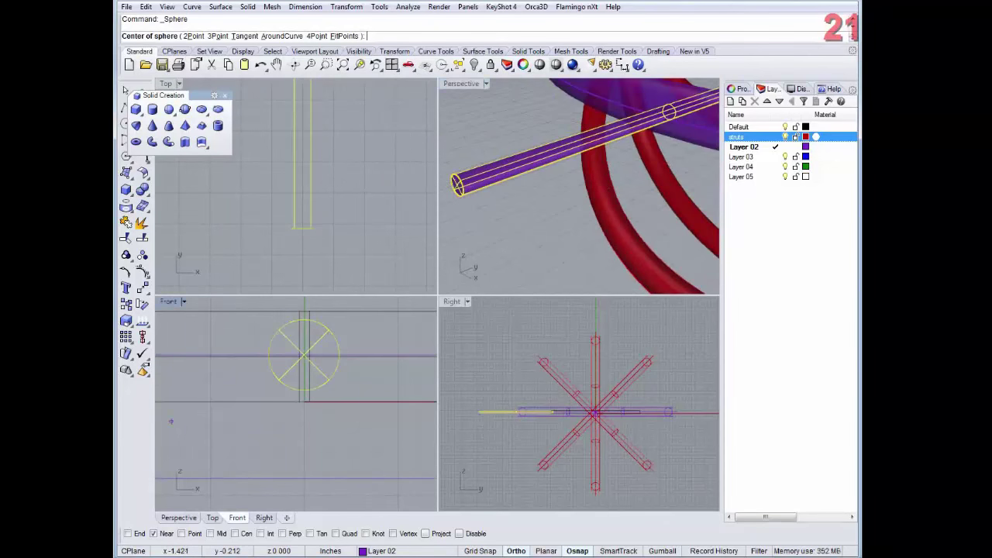
click(154, 533)
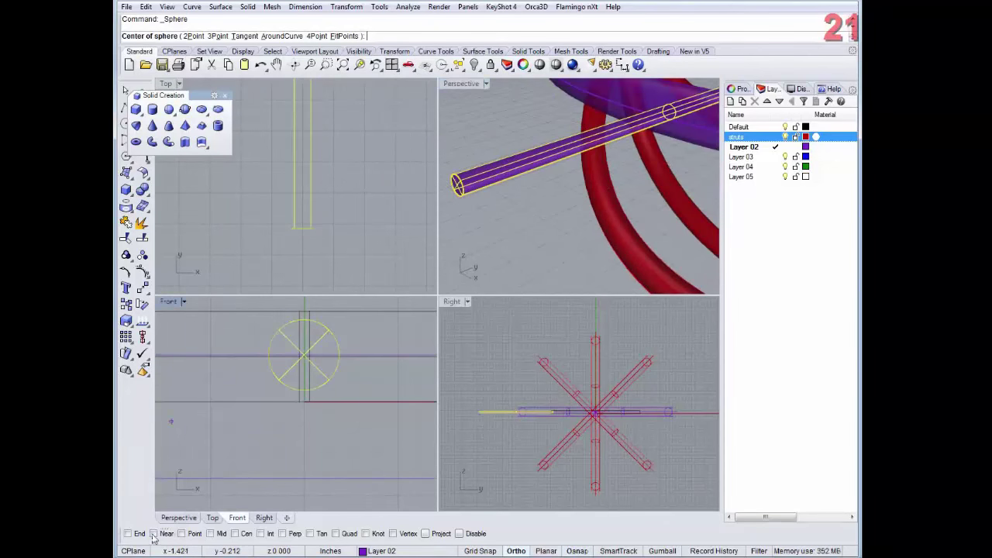
click(236, 534)
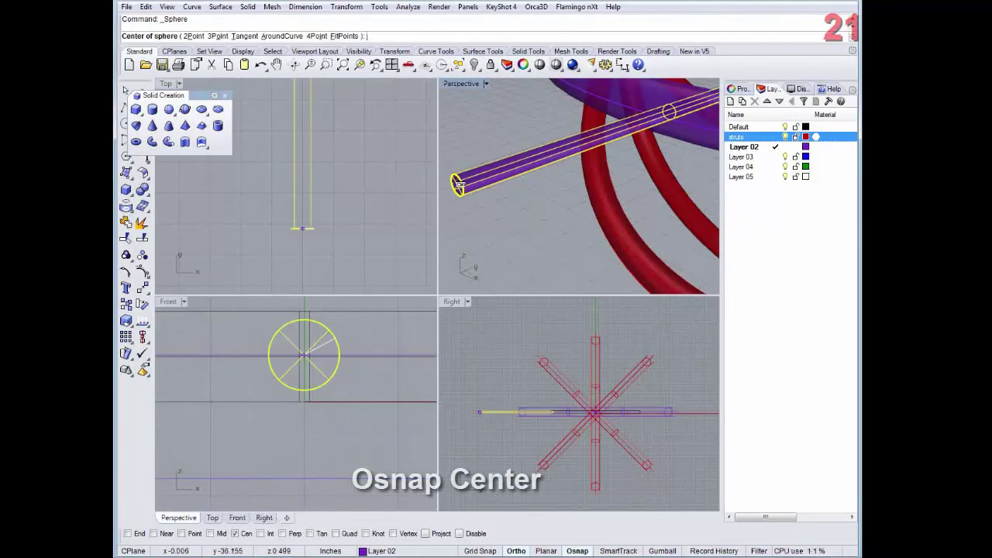
click(458, 185)
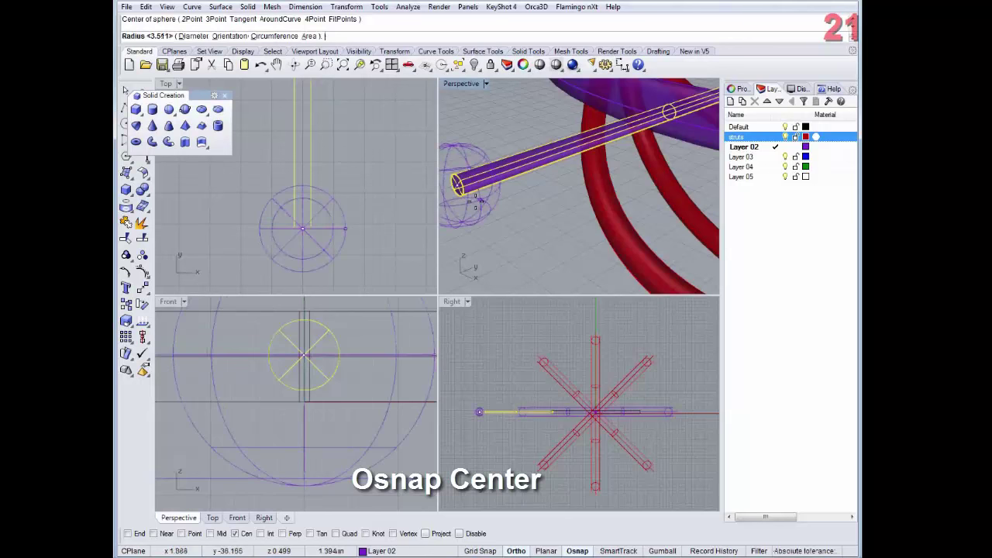
click(476, 202)
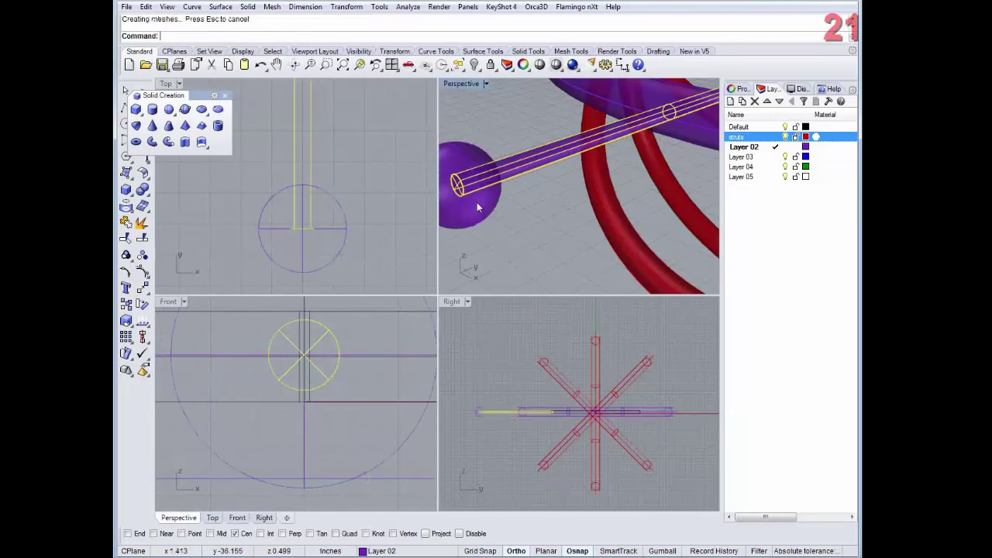
Step: Draw a trial vertical cylinder about 1.3 in in diameter and 2.5 in high from the sphere's centre, and delete it
scroll(522, 234, up, 3)
scroll(521, 233, down, 3)
right_drag(506, 228, 616, 283)
scroll(485, 410, up, 5)
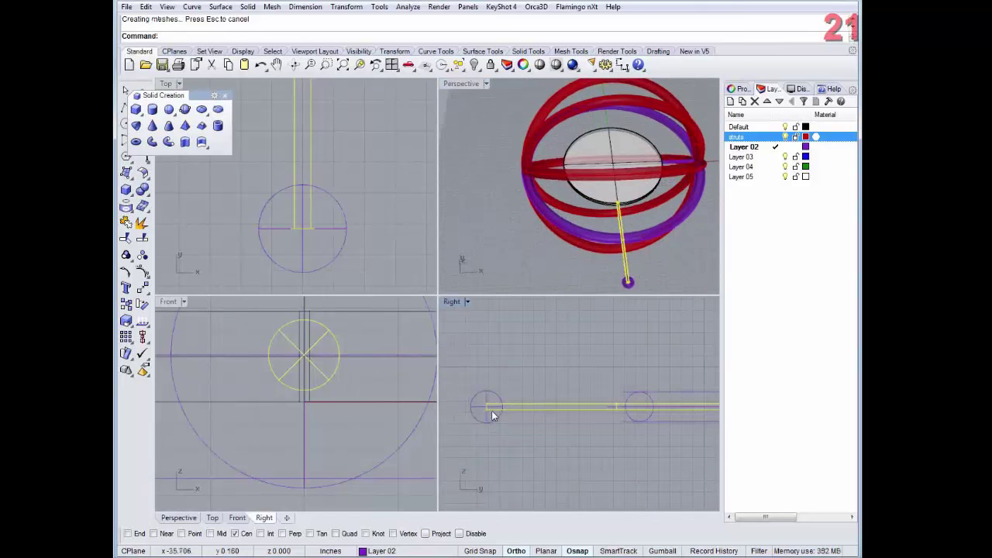
scroll(477, 403, up, 2)
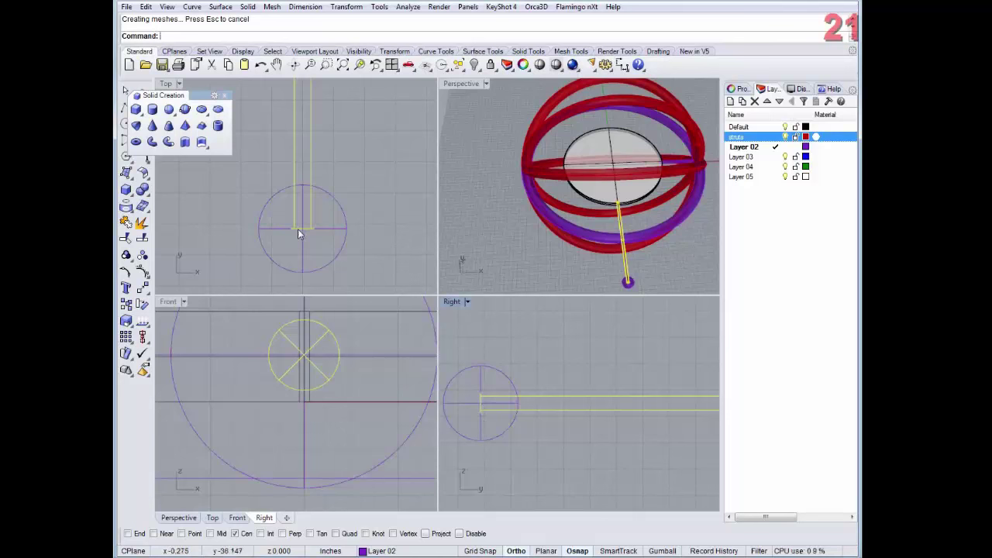
click(154, 110)
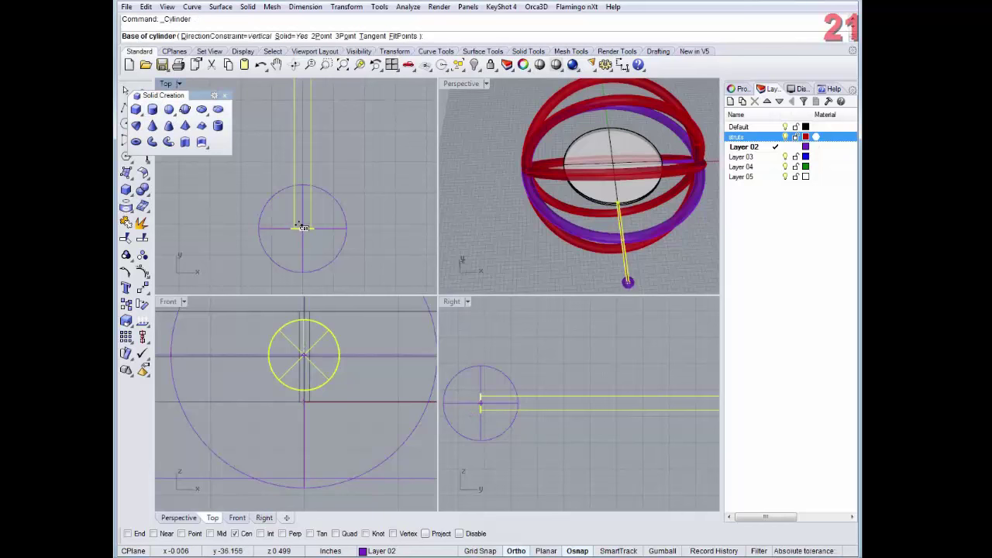
click(303, 228)
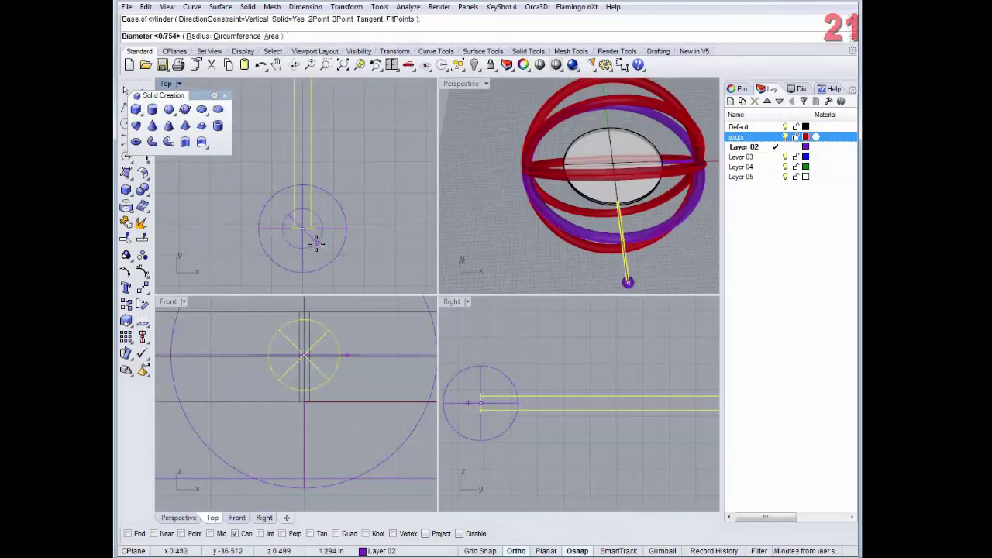
click(316, 243)
right_drag(318, 349, 324, 417)
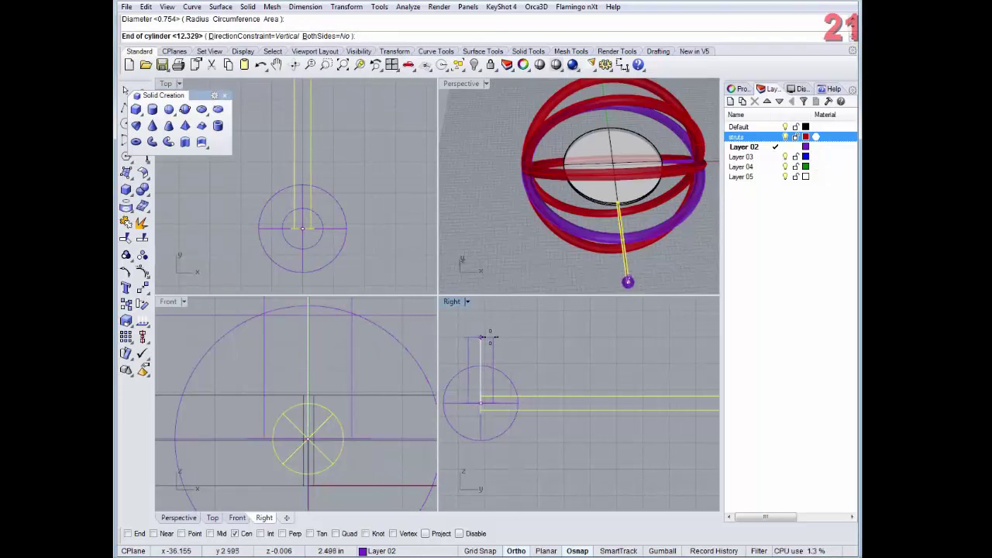
click(482, 337)
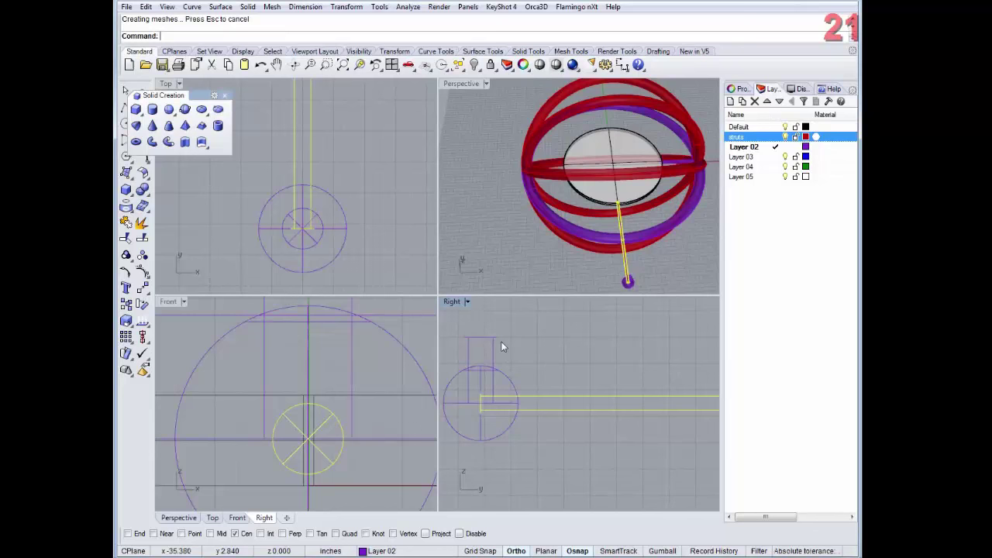
click(492, 341)
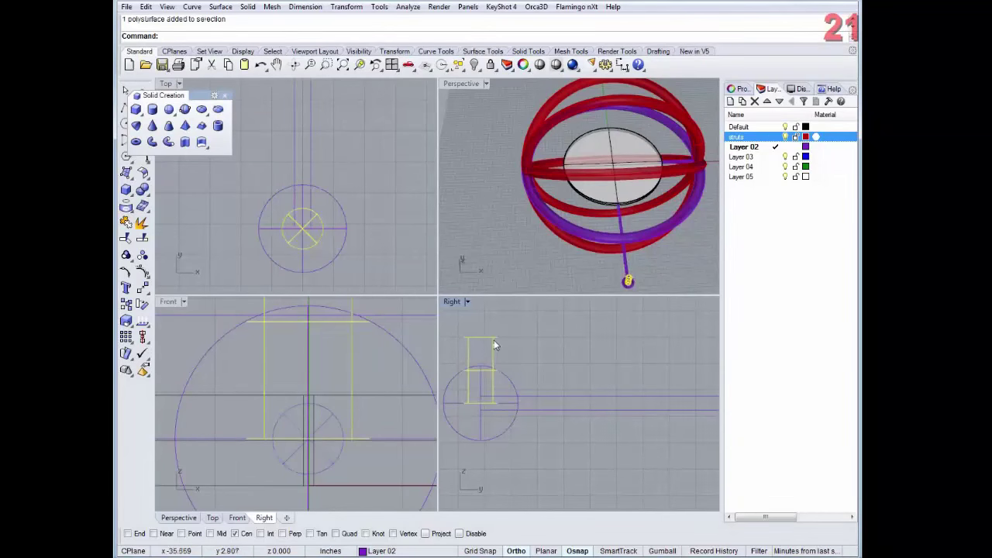
key(Delete)
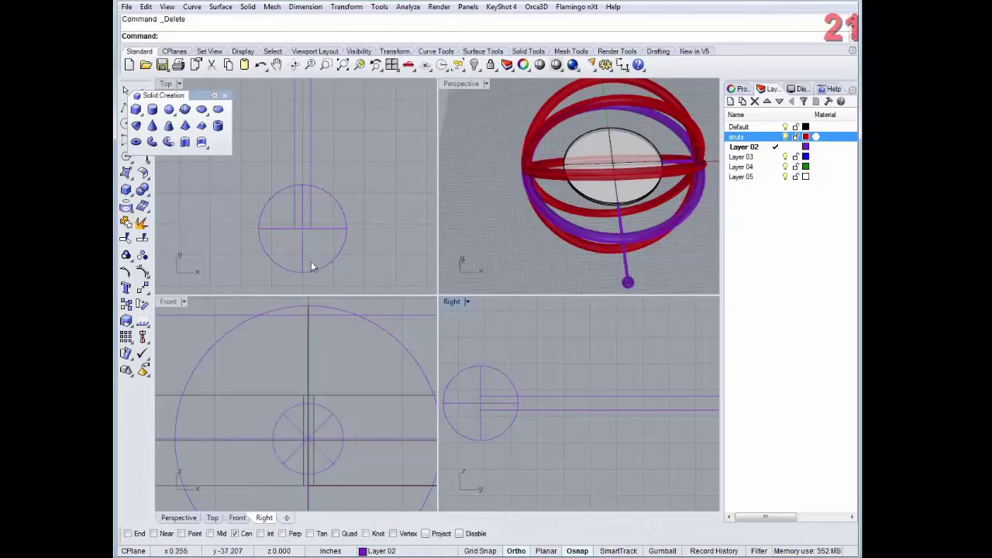
Step: Draw a vertical cylinder about 2.6 in high from the sphere's centre, narrower than the sphere and protruding from its top
right_drag(628, 281, 535, 276)
scroll(532, 276, up, 6)
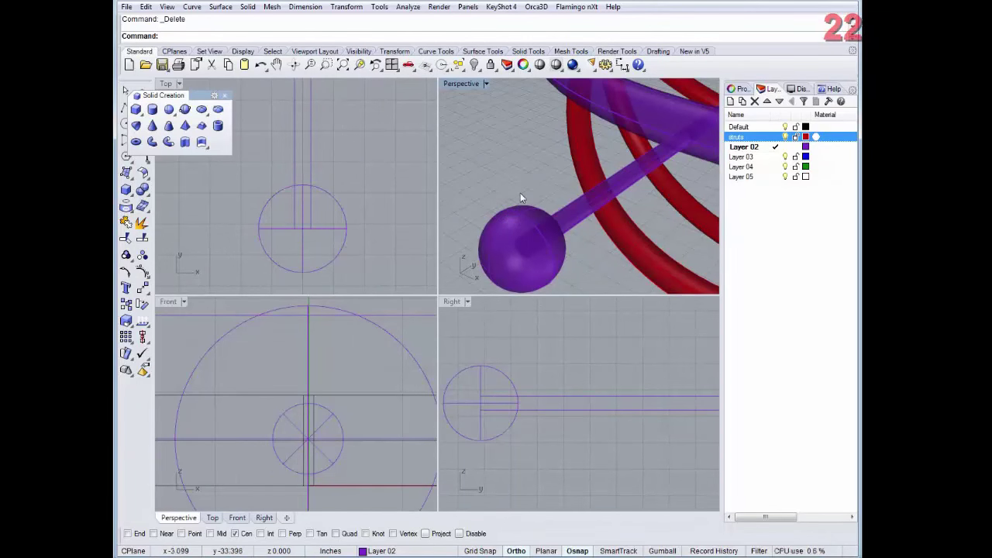
right_drag(525, 414, 550, 382)
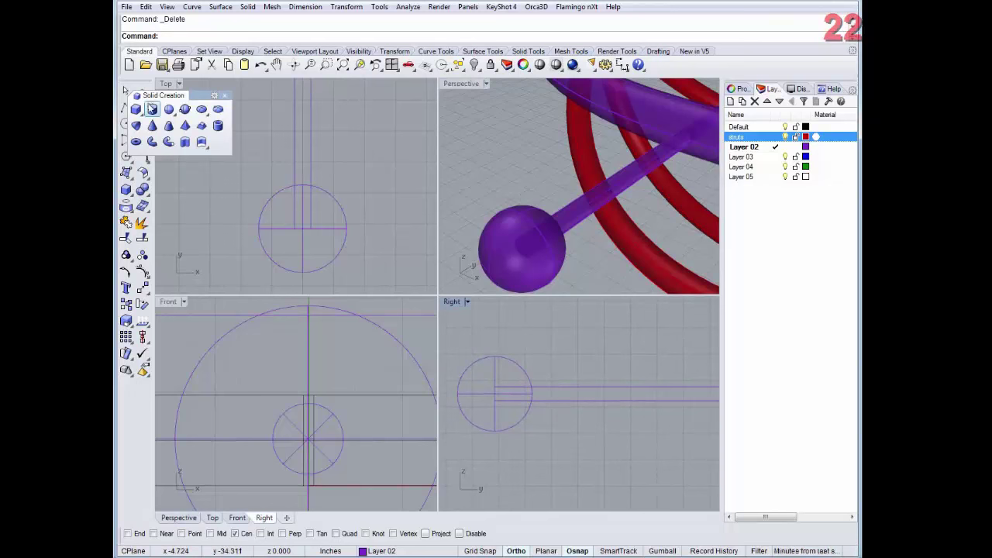
click(152, 109)
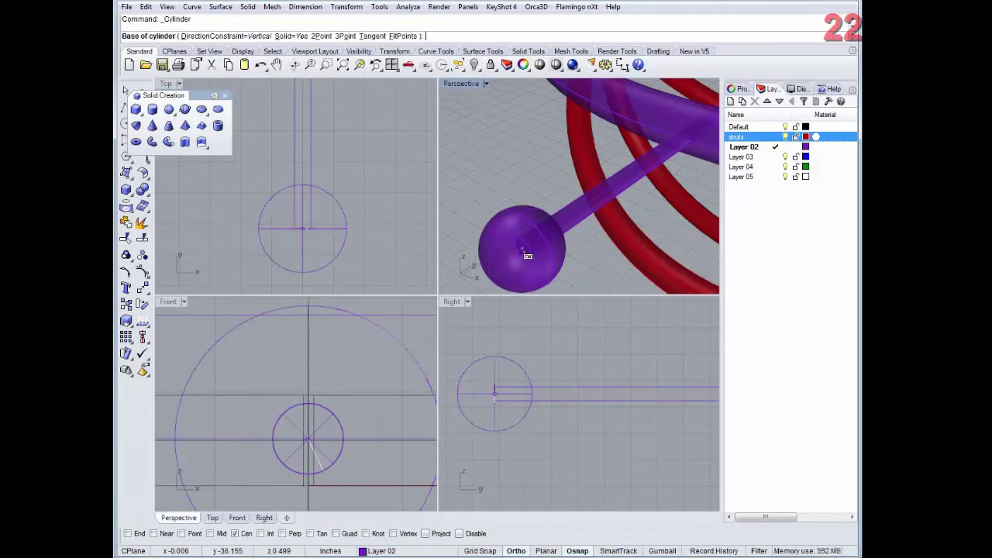
click(524, 250)
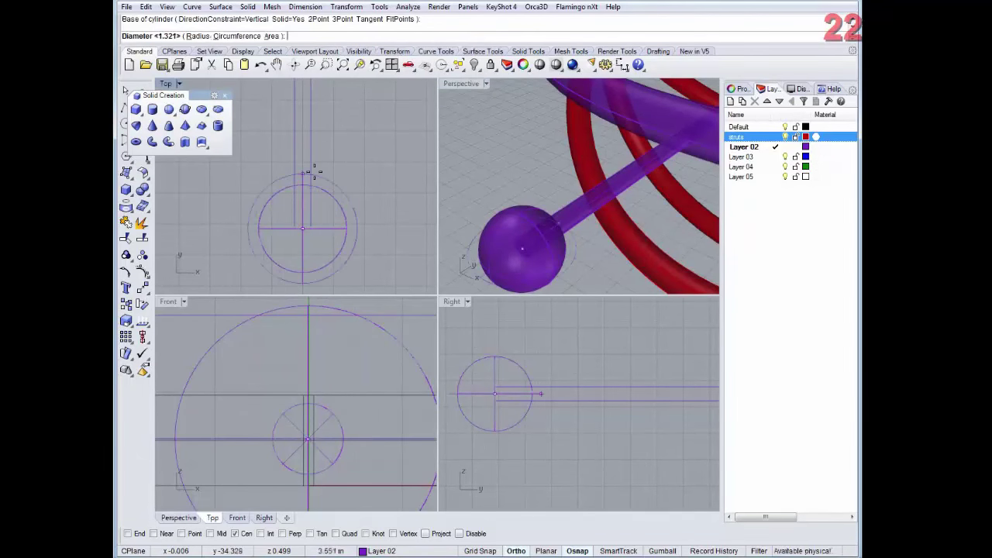
click(319, 209)
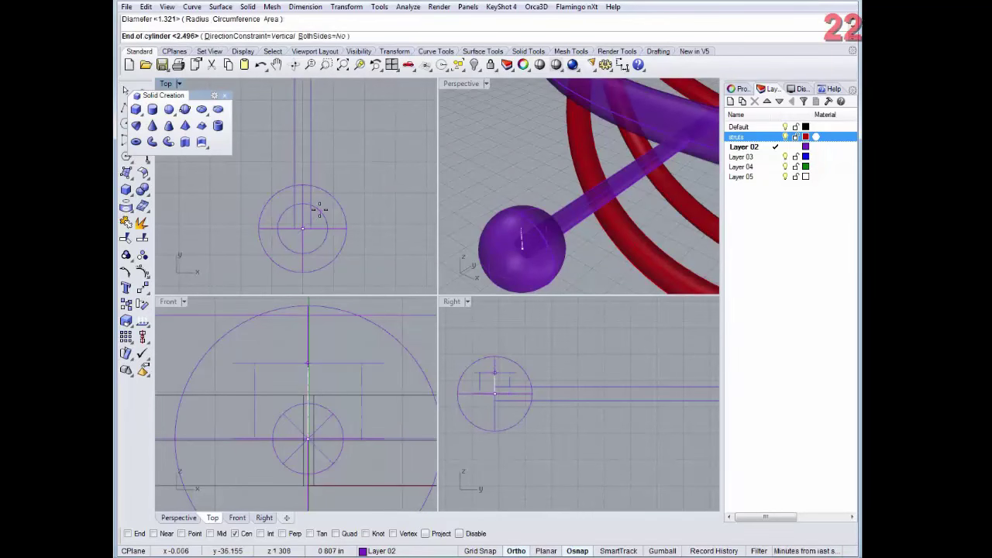
click(507, 323)
mouse_move(535, 255)
right_down()
mouse_move(531, 210)
mouse_move(569, 248)
mouse_move(507, 237)
mouse_move(537, 240)
mouse_move(532, 251)
right_up()
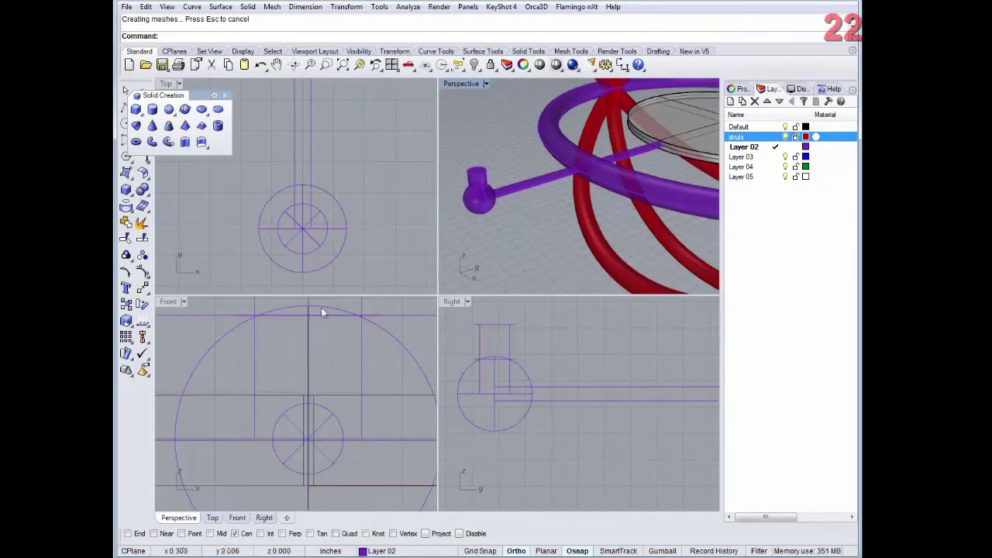
Step: Draw a cone about 1 in in radius and 1.7 in high, centred on the upright cylinder's top face
click(153, 127)
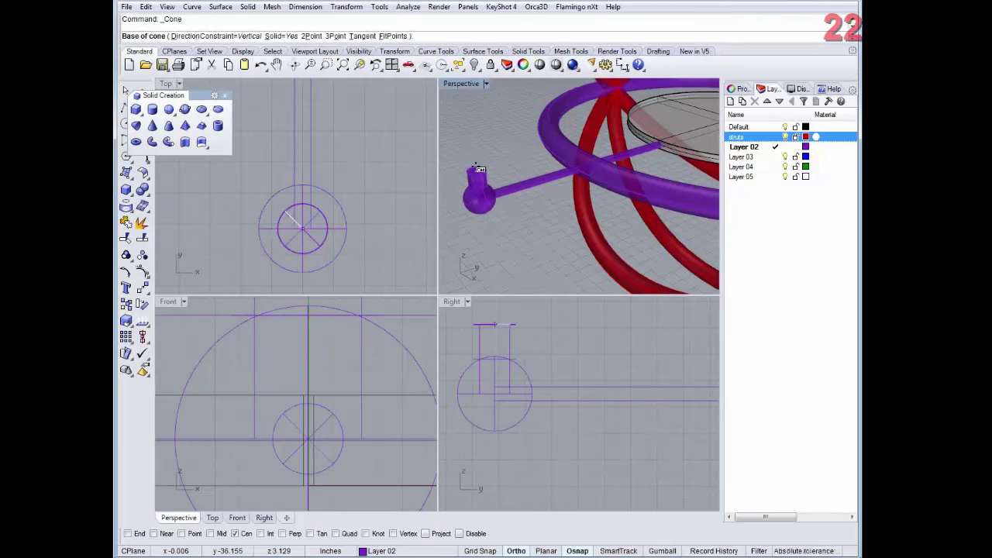
click(332, 227)
scroll(333, 229, up, 2)
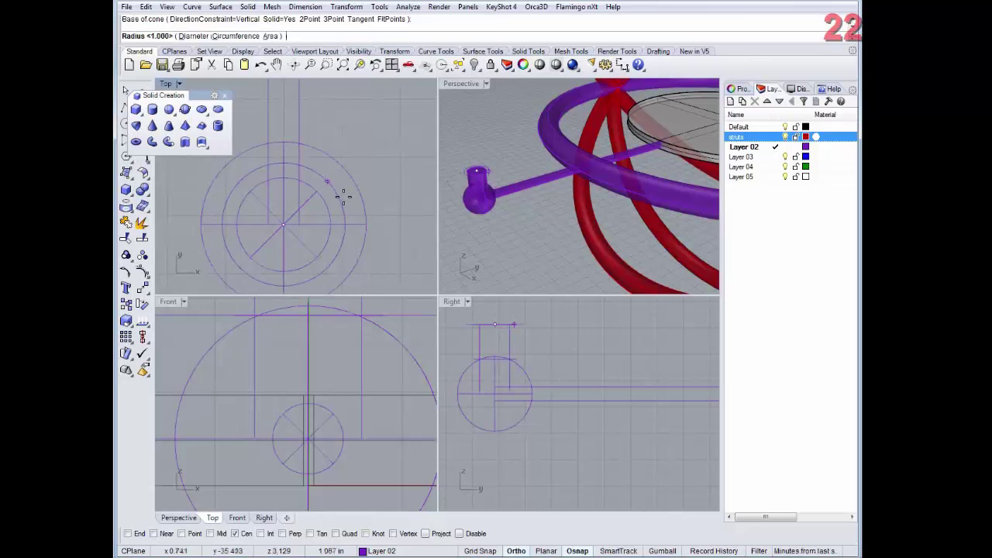
click(344, 196)
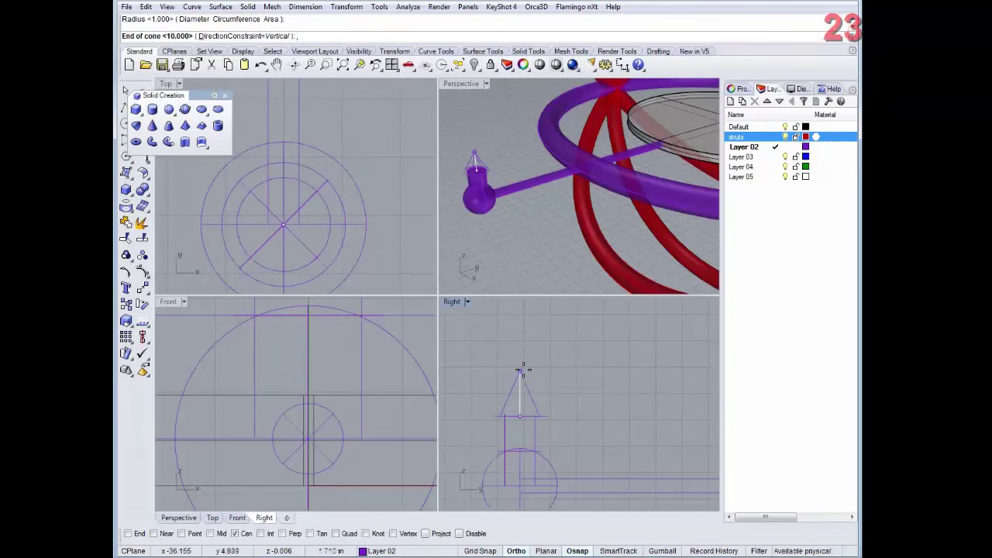
click(522, 368)
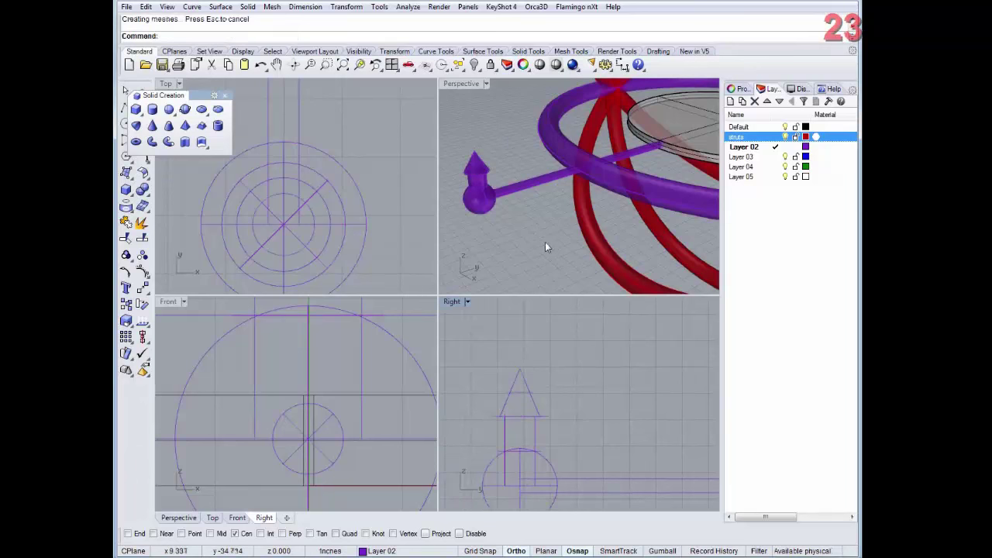
Step: Merge the connecting cylinder, sphere, upright cylinder and cone into one solid with BooleanUnion
scroll(544, 242, down, 5)
right_drag(558, 233, 609, 205)
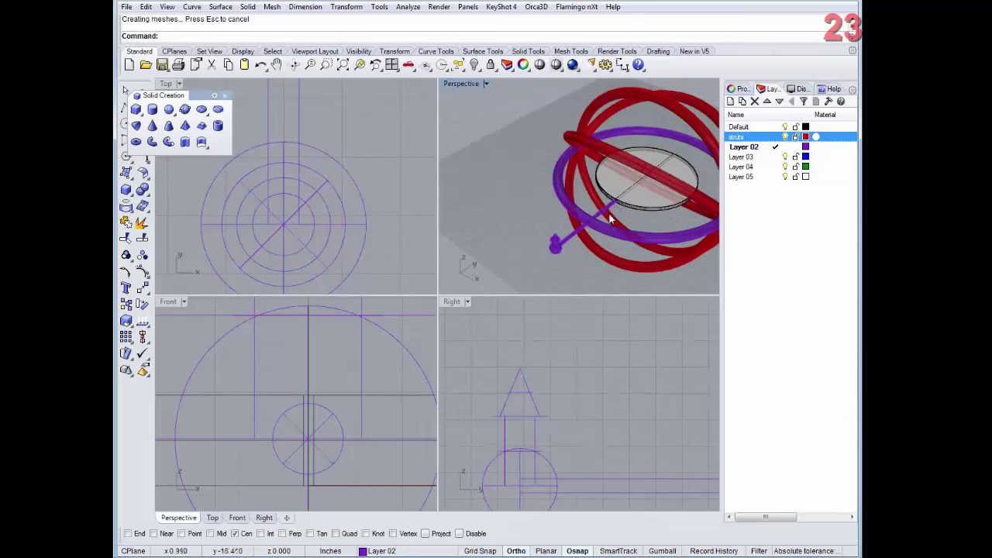
scroll(575, 394, down, 3)
right_drag(575, 393, 571, 352)
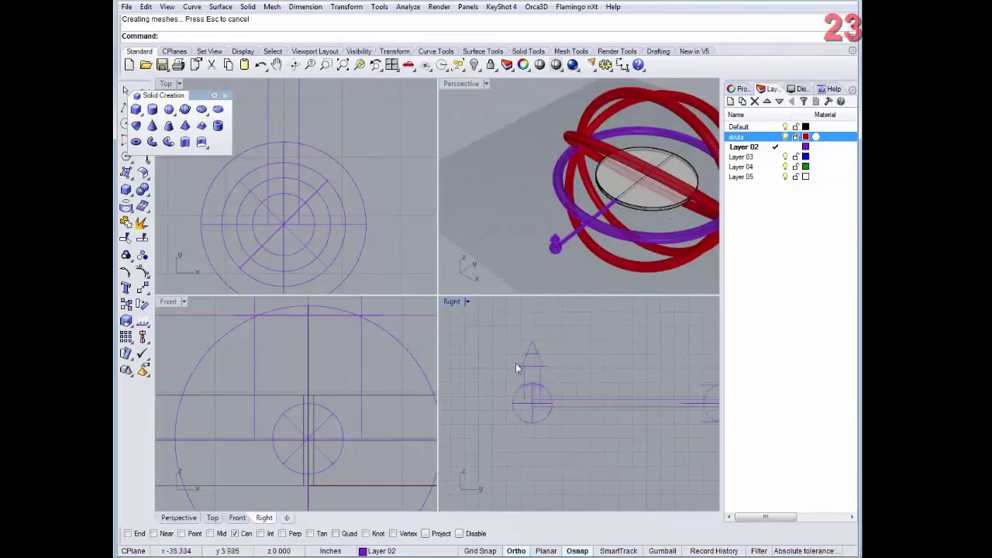
scroll(529, 404, up, 3)
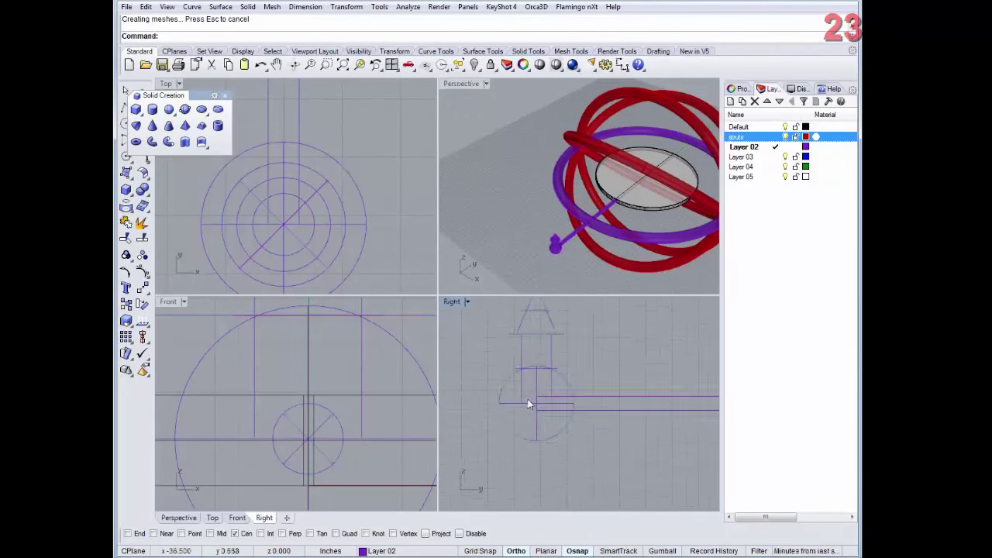
scroll(527, 404, down, 3)
drag(598, 342, 481, 443)
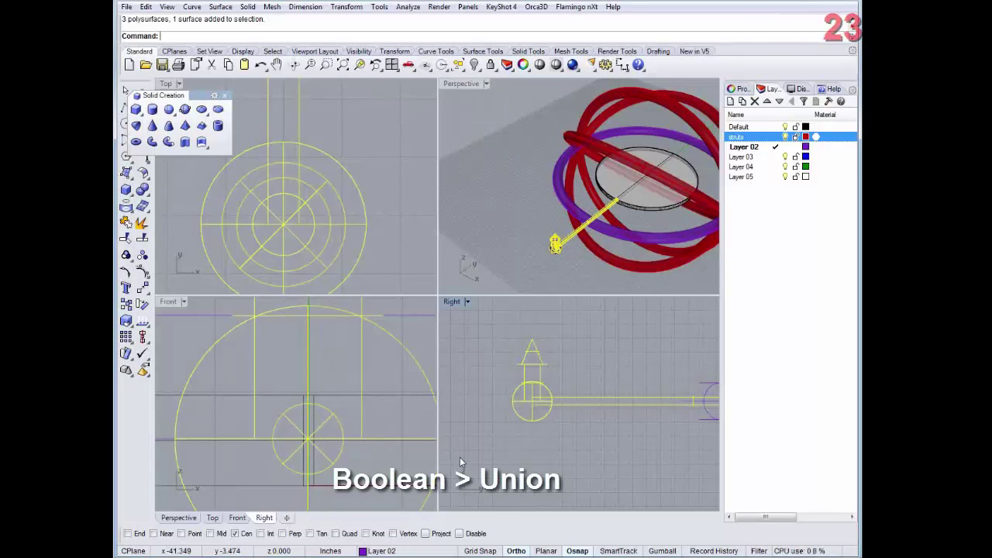
text(BooleanDifference)
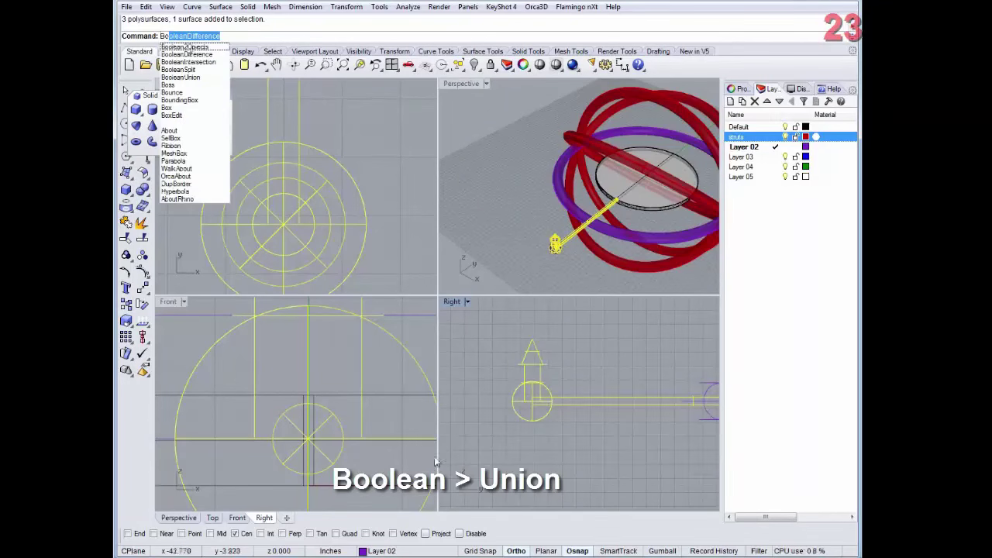
click(199, 79)
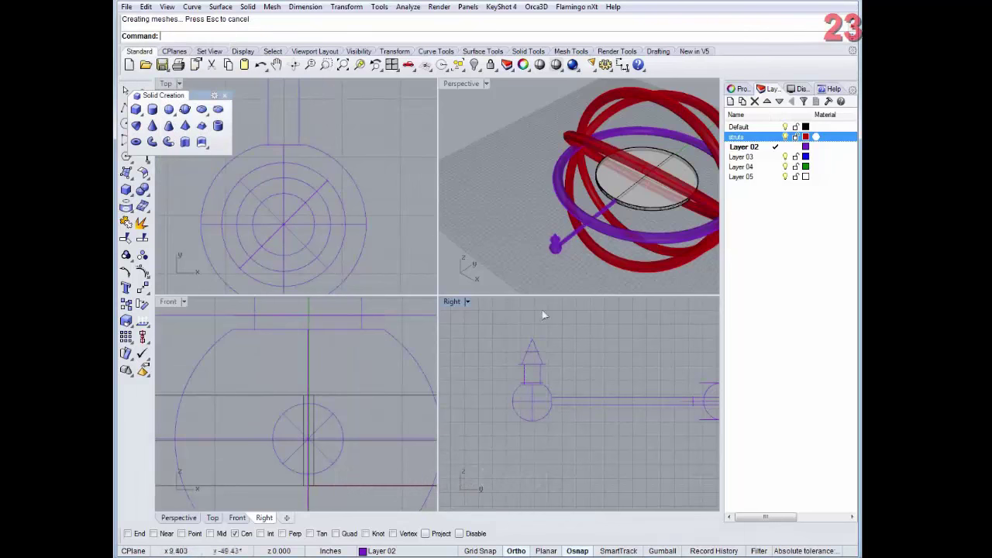
Step: Draw a thin vertical cylinder about 4.2 in in diameter as a flat disc, with its base centred on the cone's tip
click(535, 235)
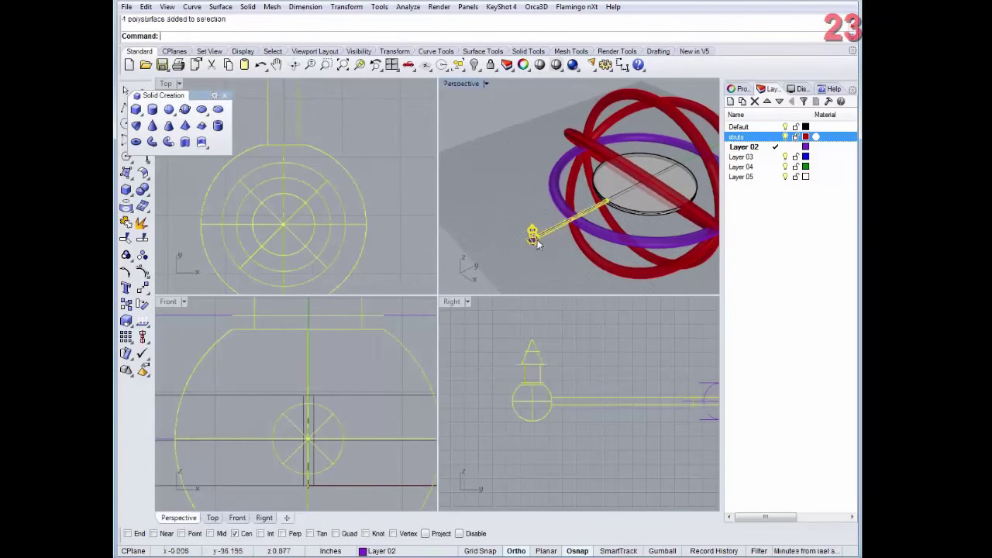
scroll(543, 244, up, 3)
right_drag(544, 245, 597, 240)
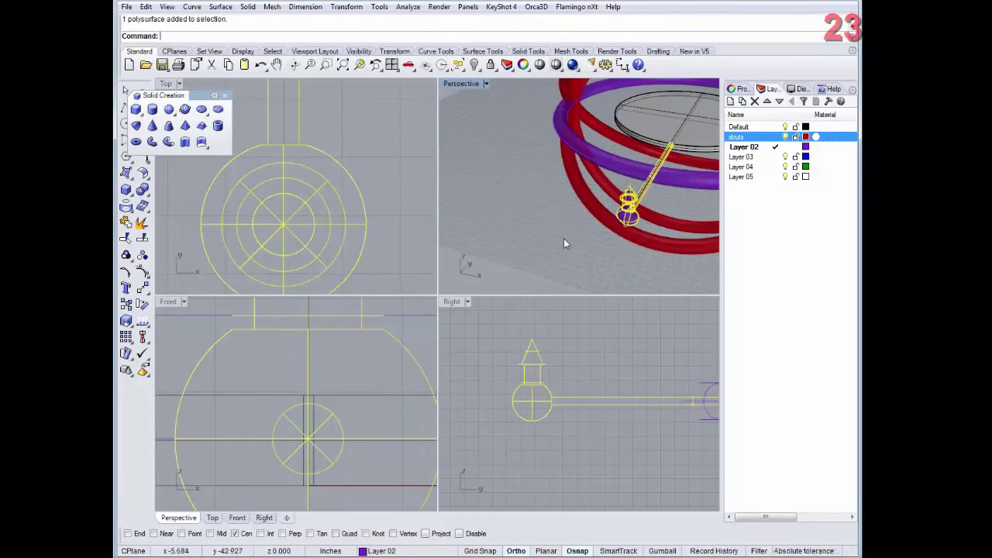
right_drag(563, 238, 530, 204)
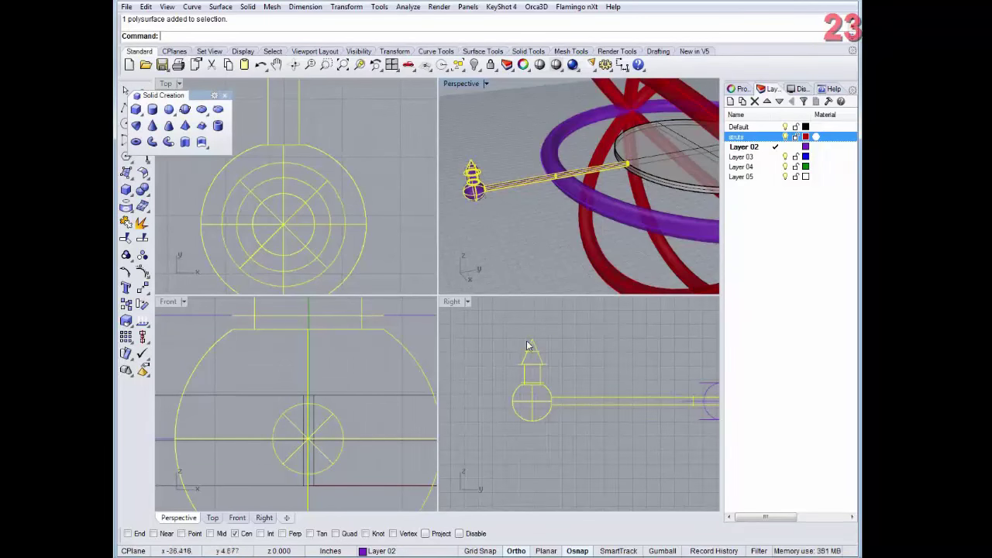
right_drag(340, 212, 379, 168)
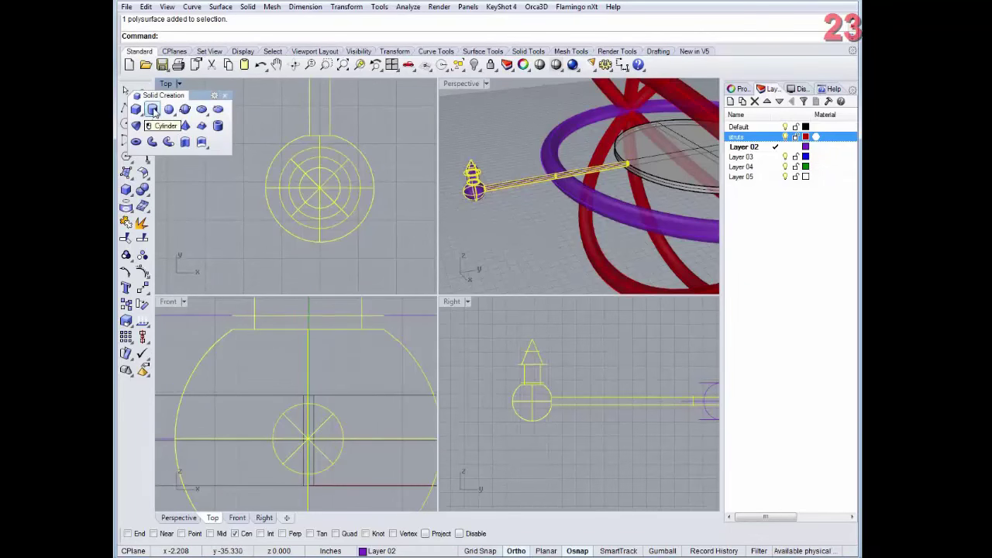
click(152, 110)
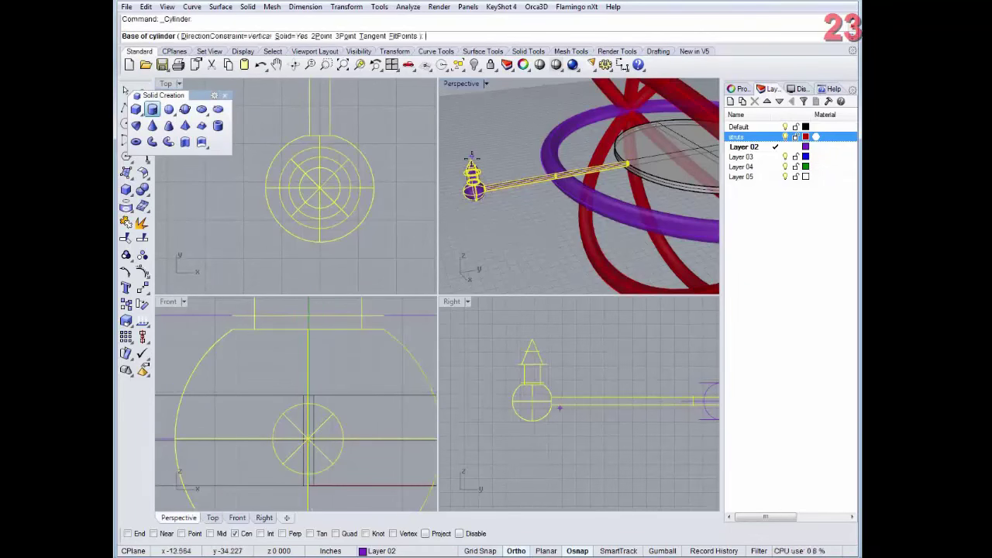
click(127, 534)
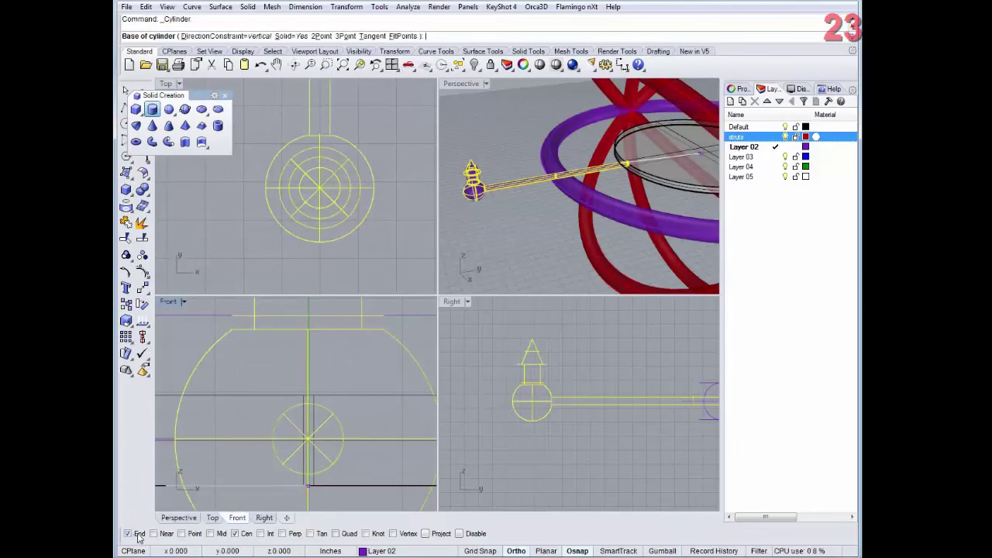
click(472, 152)
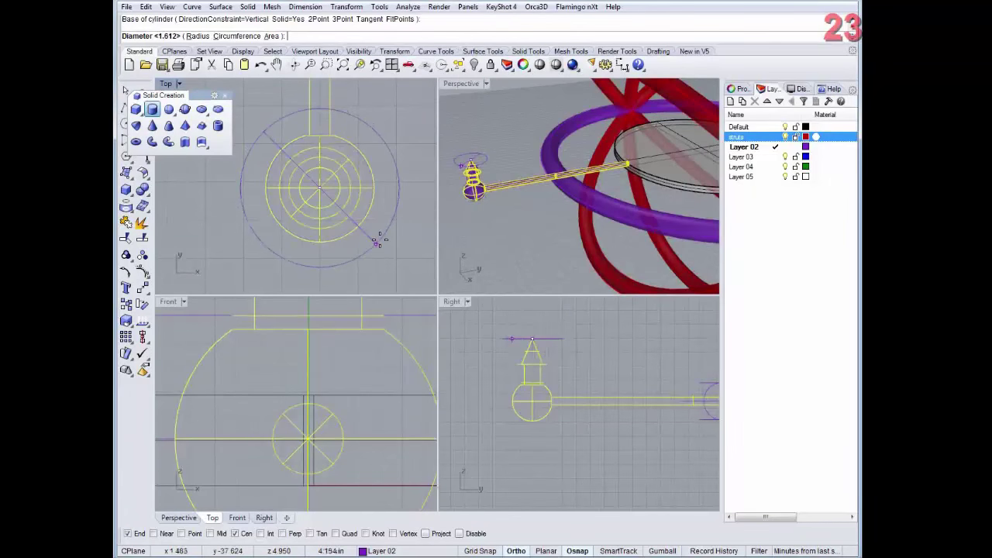
click(380, 243)
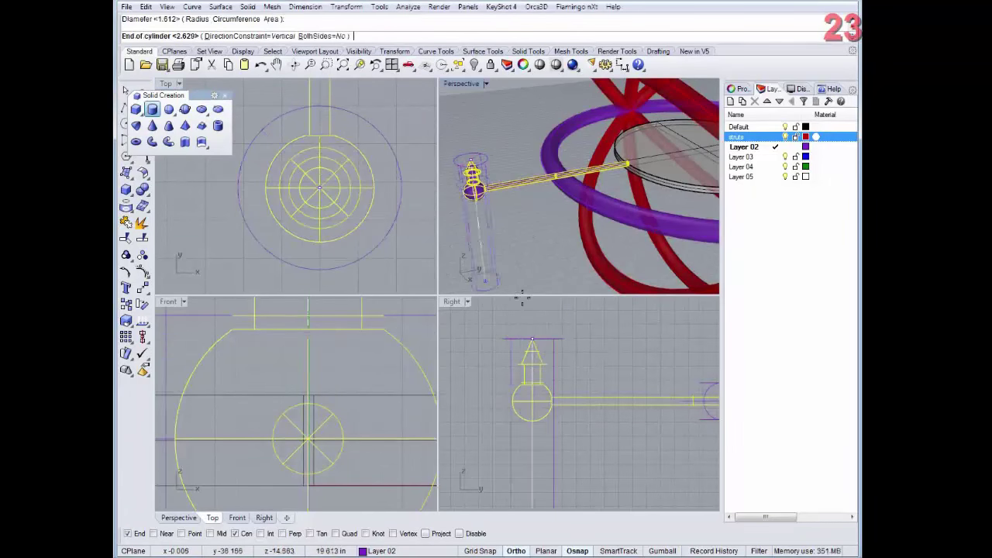
click(550, 335)
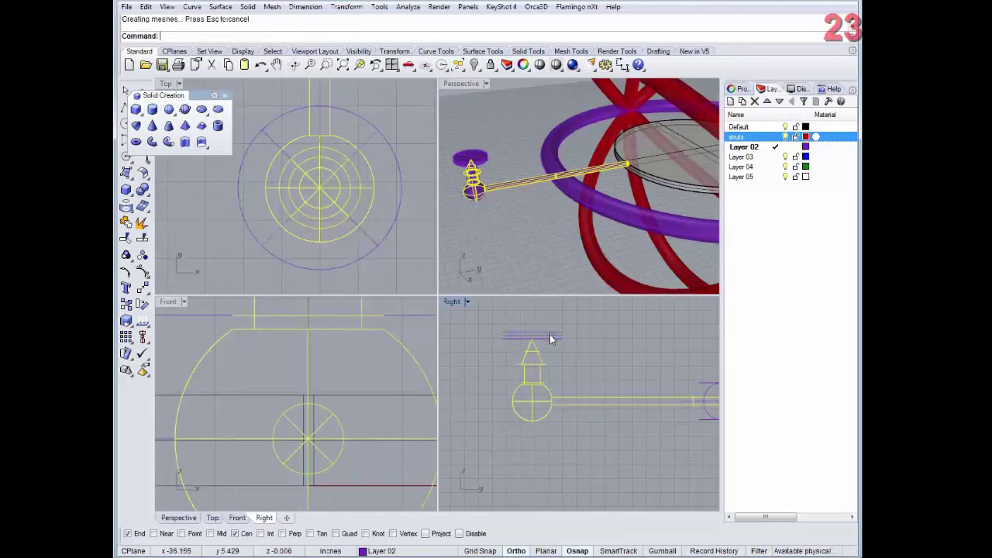
Step: Turn off the End and Center object snaps and lower the flat disc slightly so that it overlaps the cone's tip
click(551, 336)
scroll(555, 343, up, 3)
mouse_move(536, 331)
mouse_down()
mouse_move(537, 341)
mouse_move(525, 332)
mouse_up()
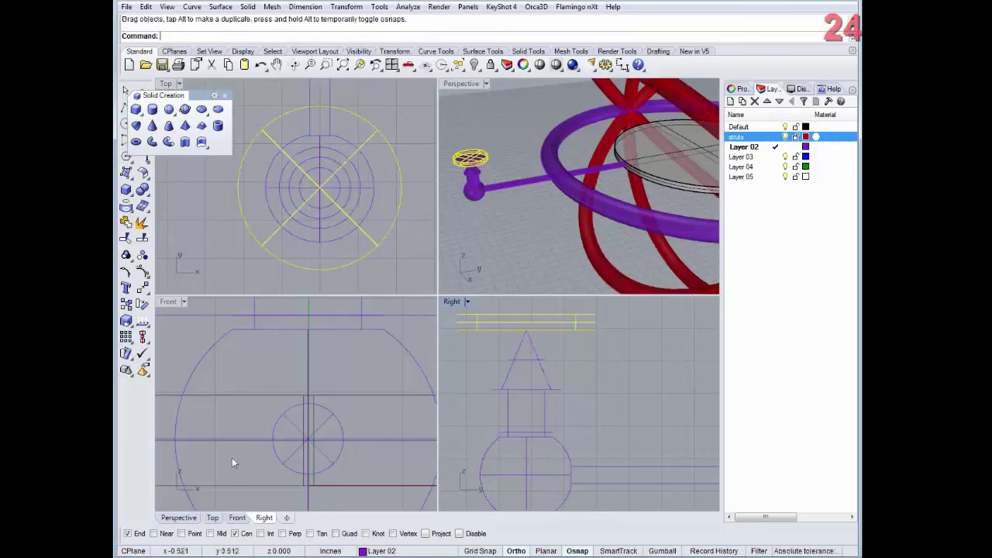
click(128, 534)
click(235, 534)
drag(569, 329, 571, 347)
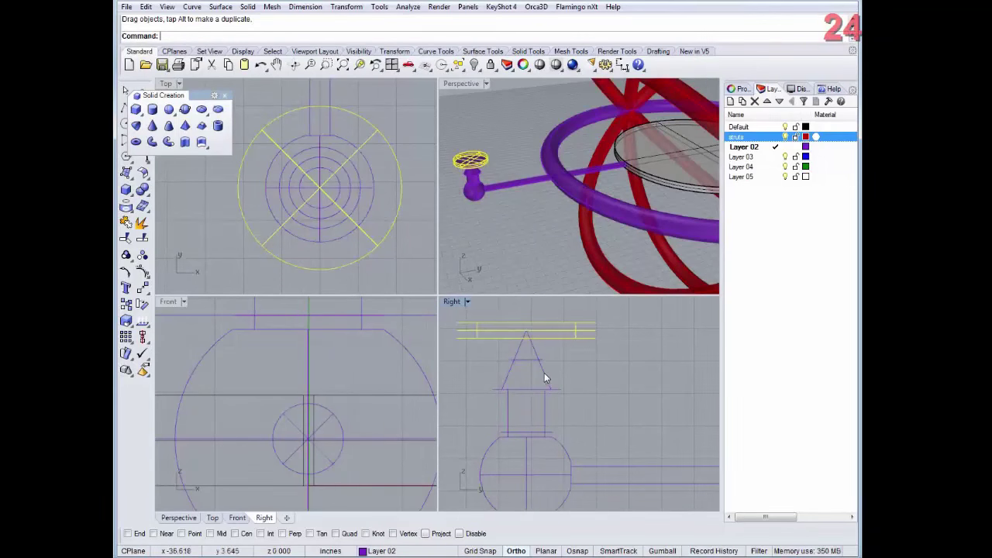
Step: Merge the flat disc with the arm, sphere and cone module using BooleanUnion
shift+click(544, 372)
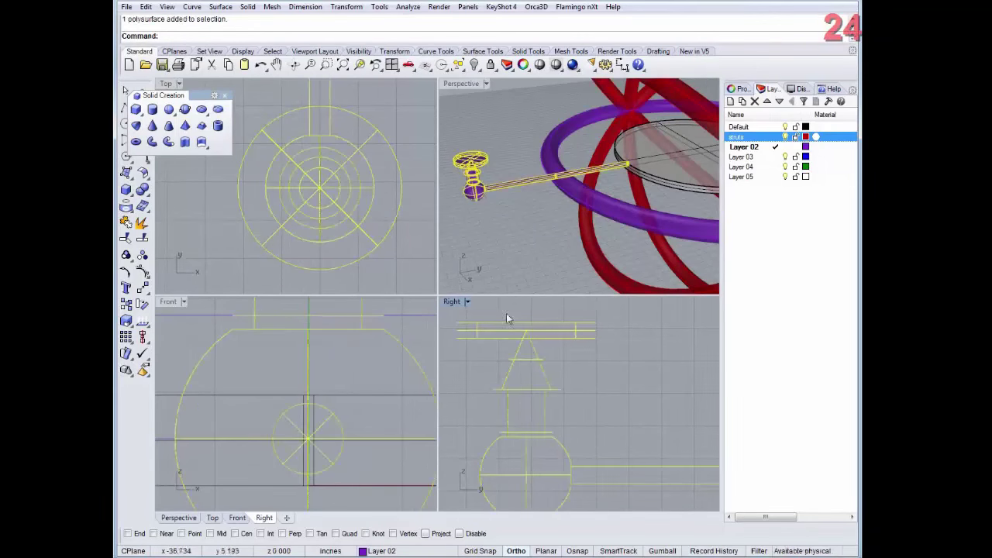
right_click(337, 39)
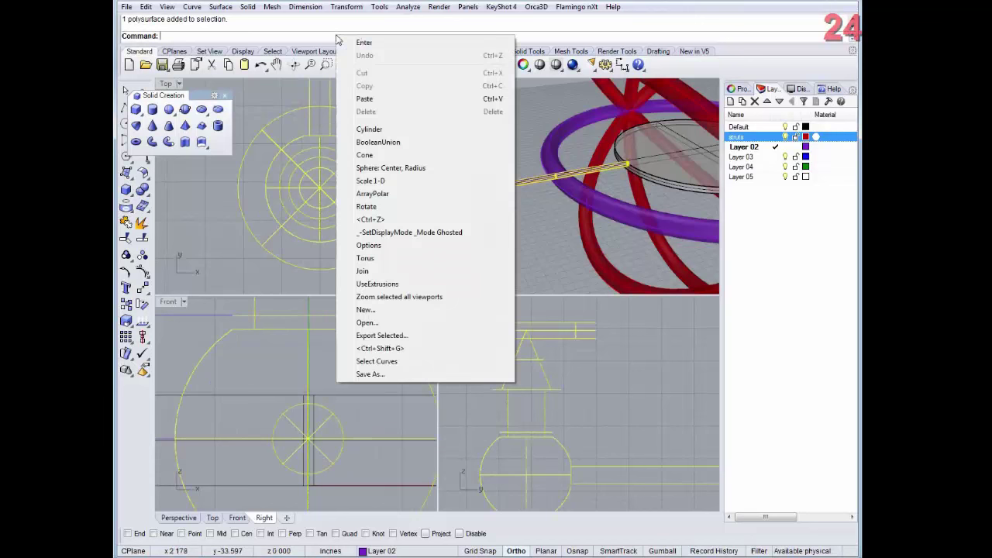
click(403, 143)
Step: Examine the arm module with its flat disc from several angles and against the surrounding rings
right_drag(534, 248, 525, 210)
click(519, 211)
scroll(515, 214, down, 7)
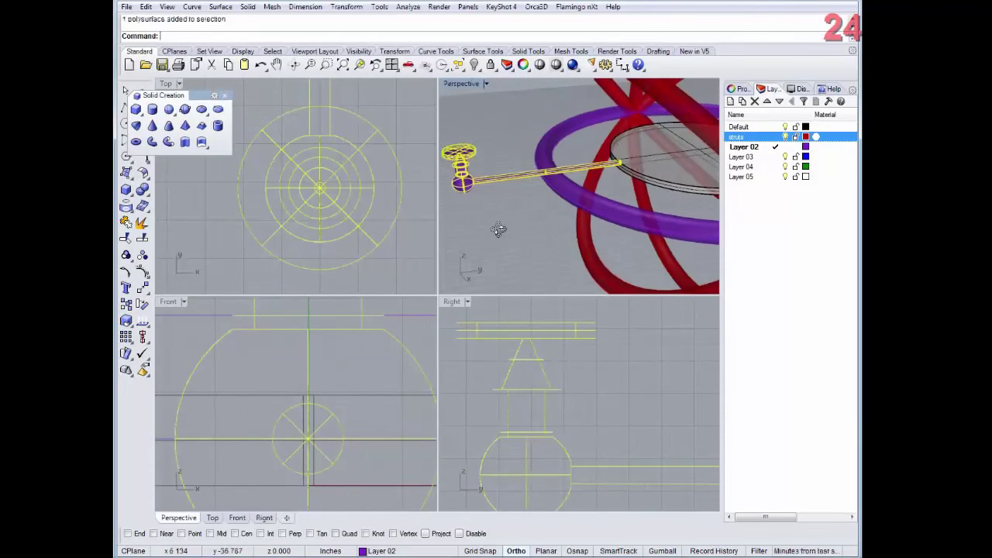
right_drag(493, 237, 528, 209)
scroll(505, 203, up, 4)
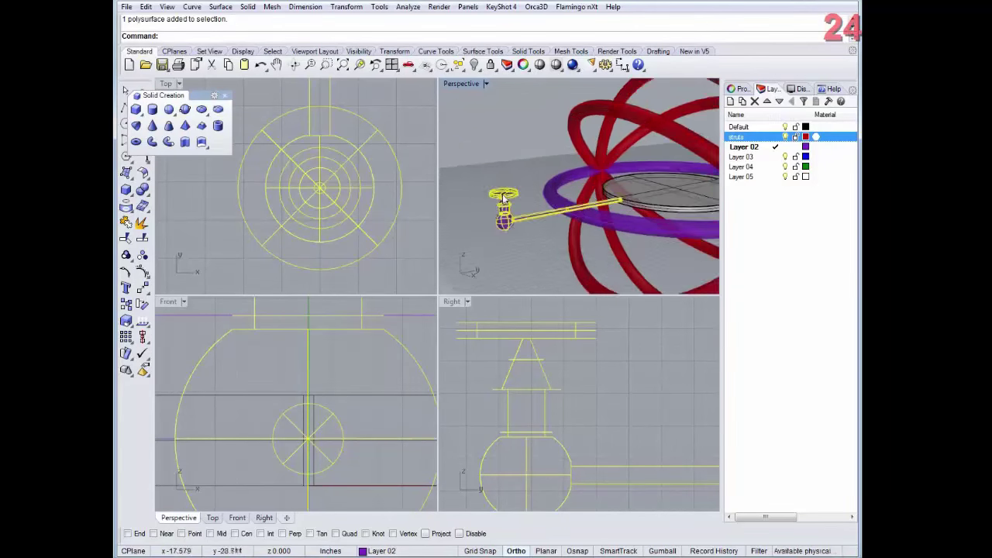
scroll(504, 199, down, 3)
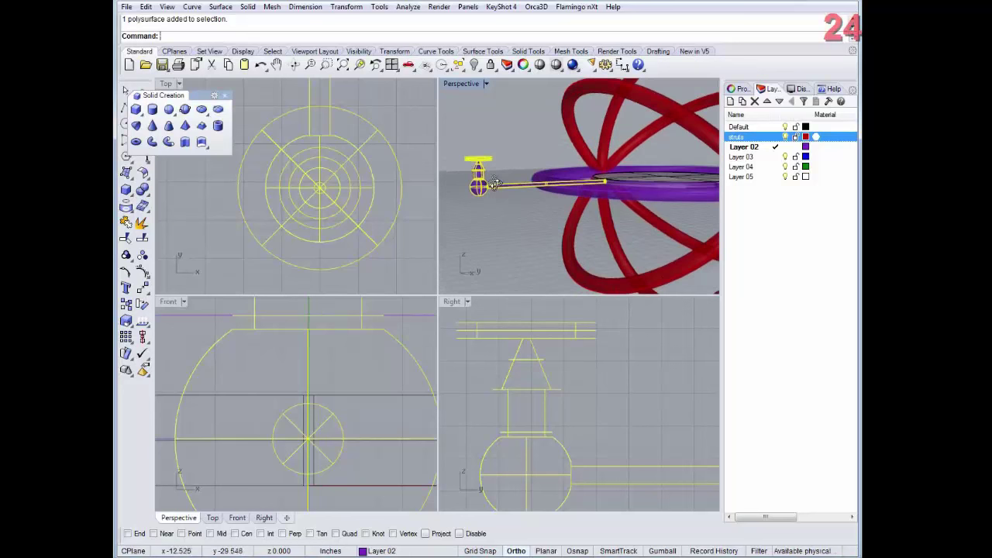
scroll(487, 183, down, 2)
right_drag(488, 182, 509, 241)
right_drag(533, 203, 511, 208)
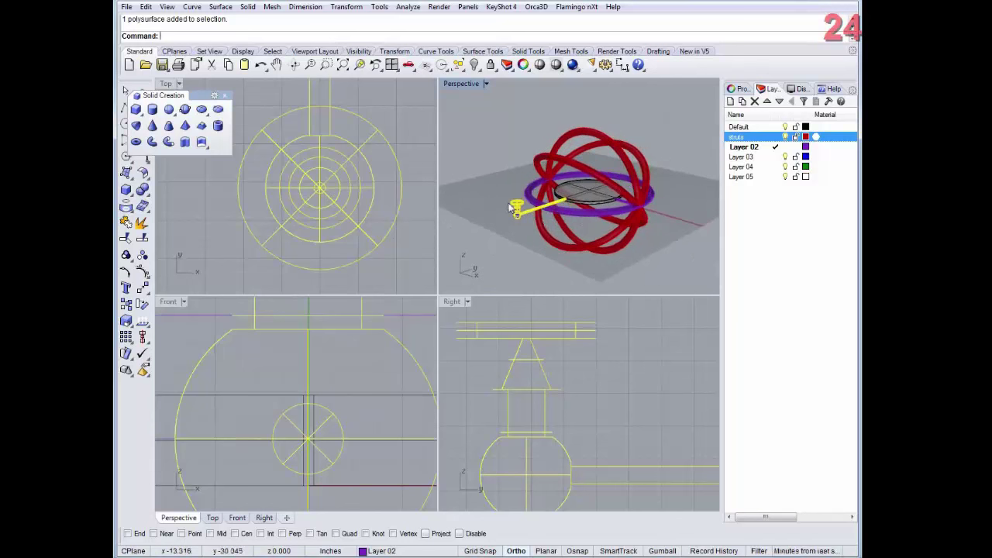
Step: Draw an upward-tapering truncated cone with about 0.9 in base radius, centred on the flat disc's underside and rising above the disc
click(168, 128)
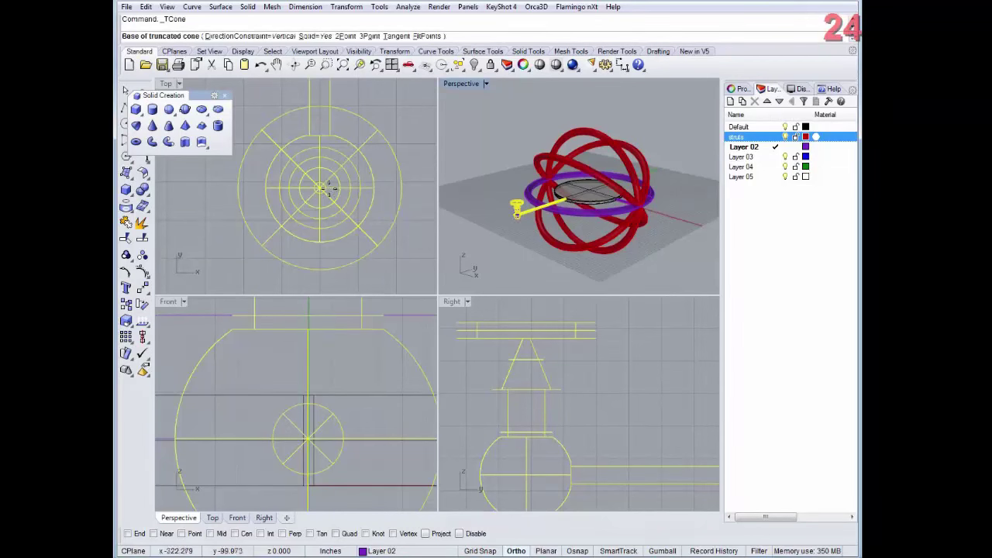
scroll(527, 201, up, 5)
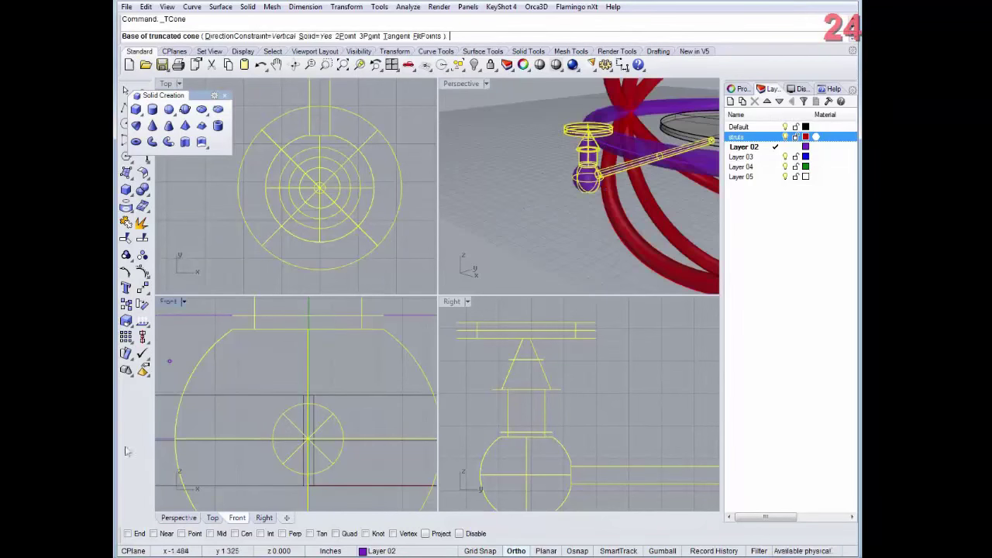
click(245, 534)
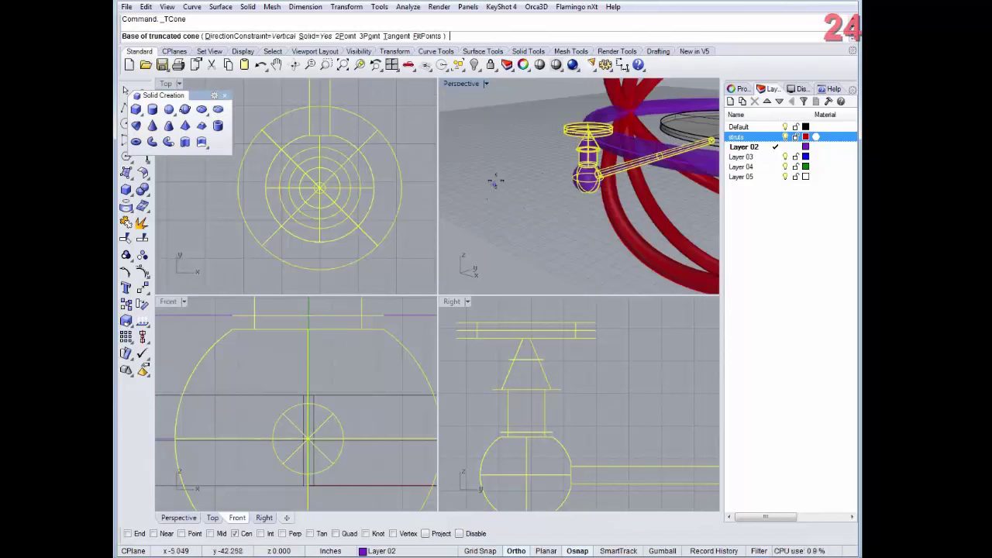
scroll(487, 194, down, 3)
right_drag(487, 194, 580, 225)
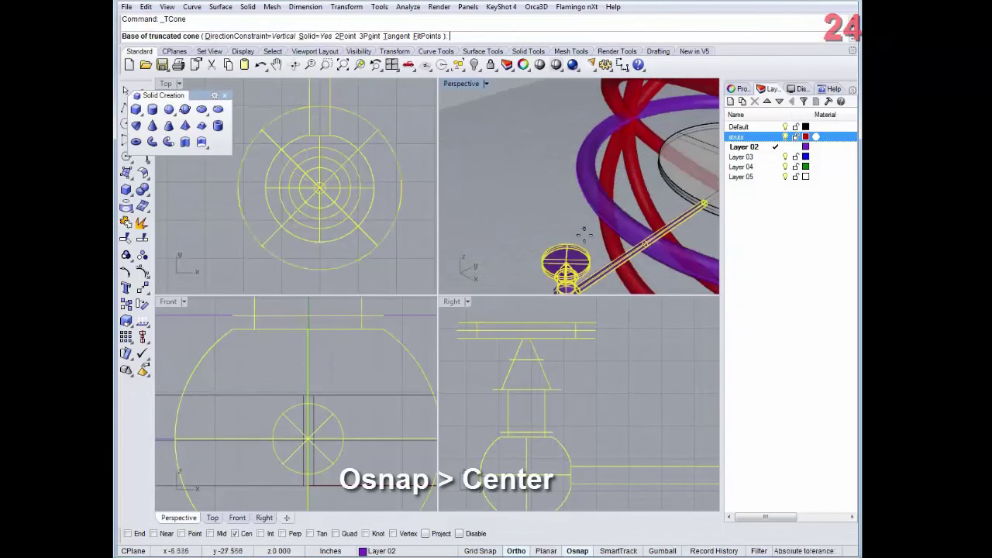
click(571, 253)
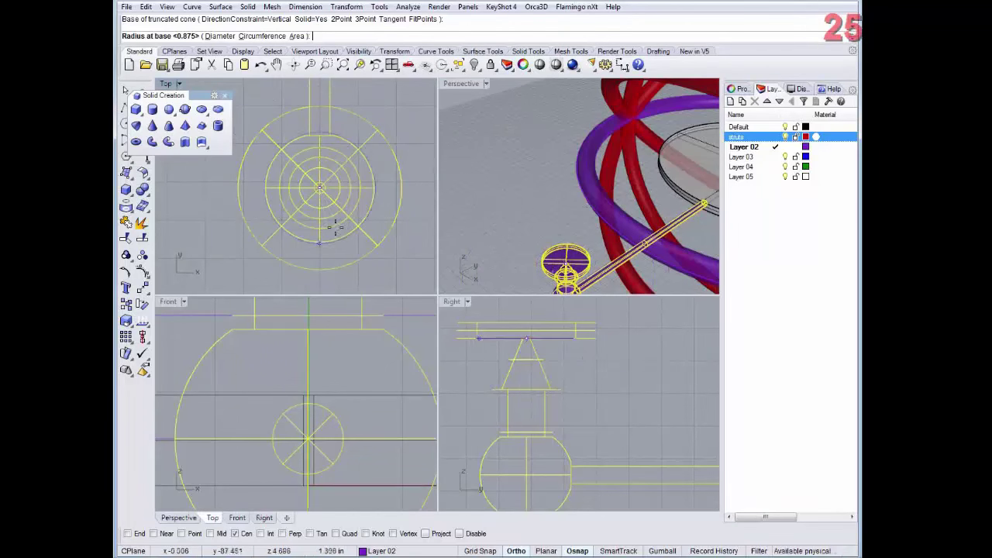
scroll(319, 189, up, 2)
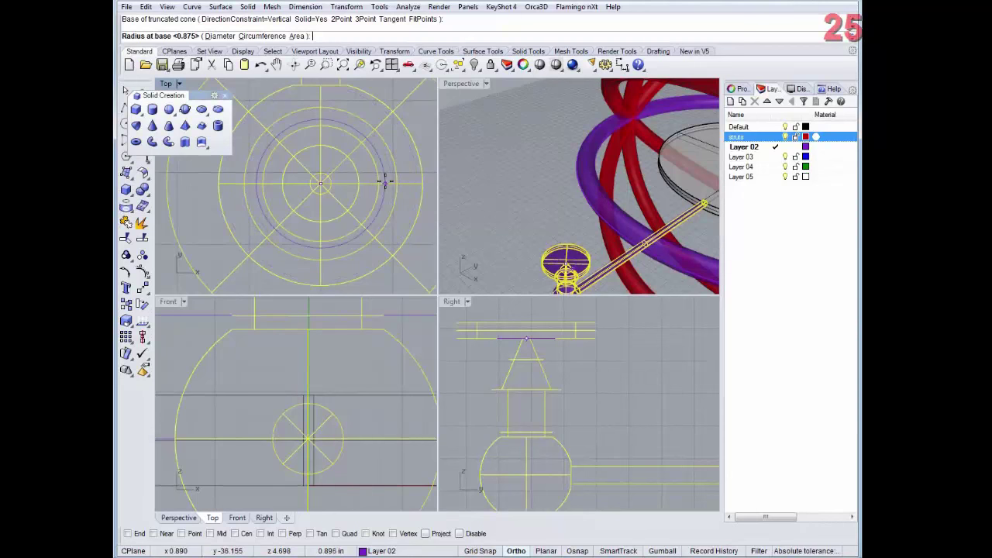
click(384, 181)
right_drag(512, 327, 520, 381)
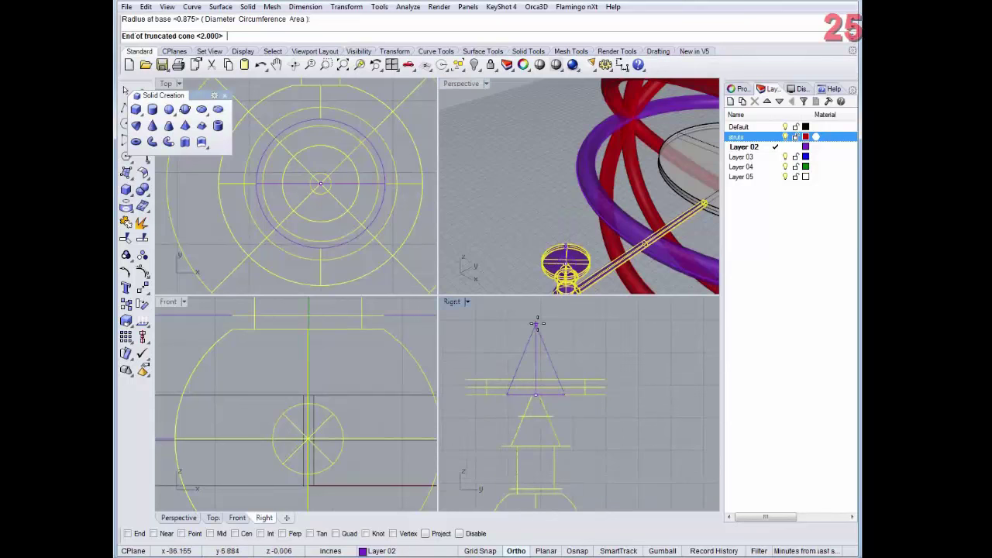
click(536, 321)
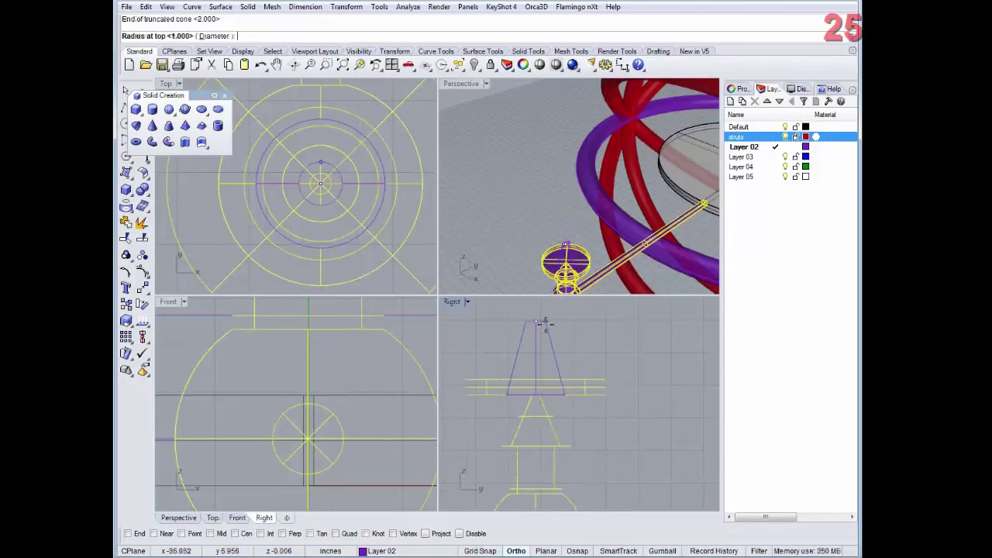
click(548, 321)
Step: Merge the truncated cone with the module carrying the flat disc using BooleanUnion
mouse_move(579, 198)
right_down()
mouse_move(575, 178)
mouse_move(577, 203)
right_up()
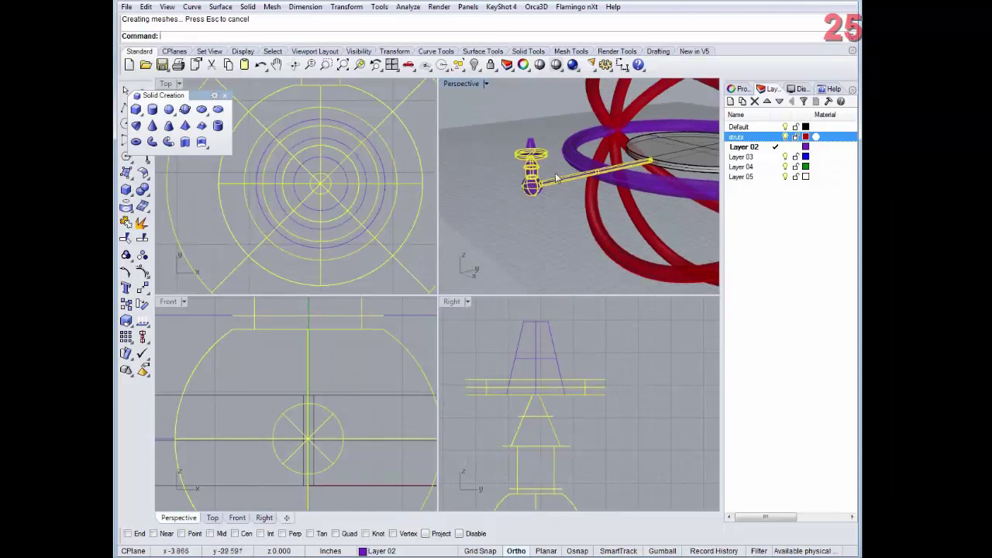
scroll(542, 172, up, 3)
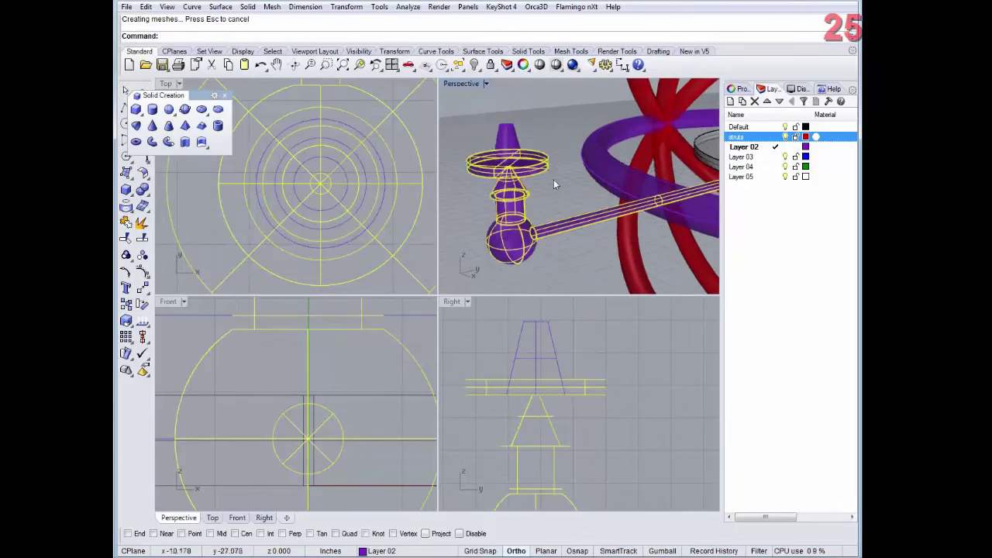
click(553, 179)
right_drag(553, 179, 489, 144)
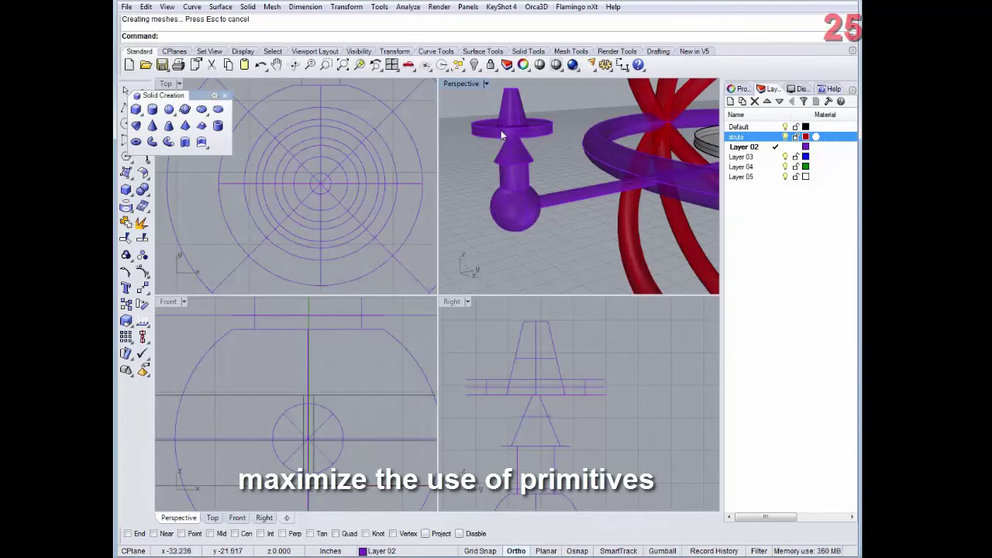
mouse_move(514, 153)
shift+right_down()
mouse_move(509, 144)
mouse_move(531, 155)
mouse_move(536, 144)
mouse_move(521, 151)
shift+right_up()
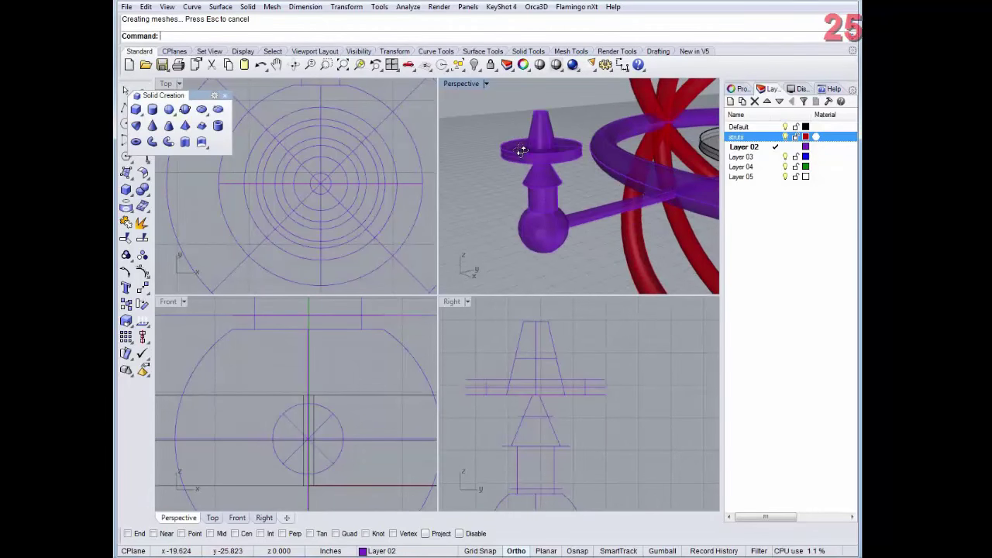
click(545, 122)
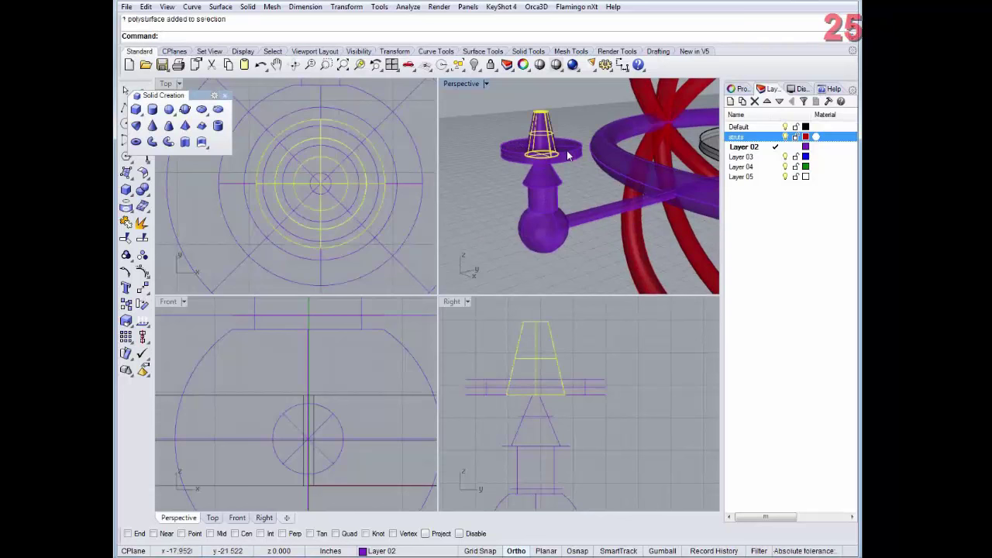
shift+click(567, 155)
right_click(406, 144)
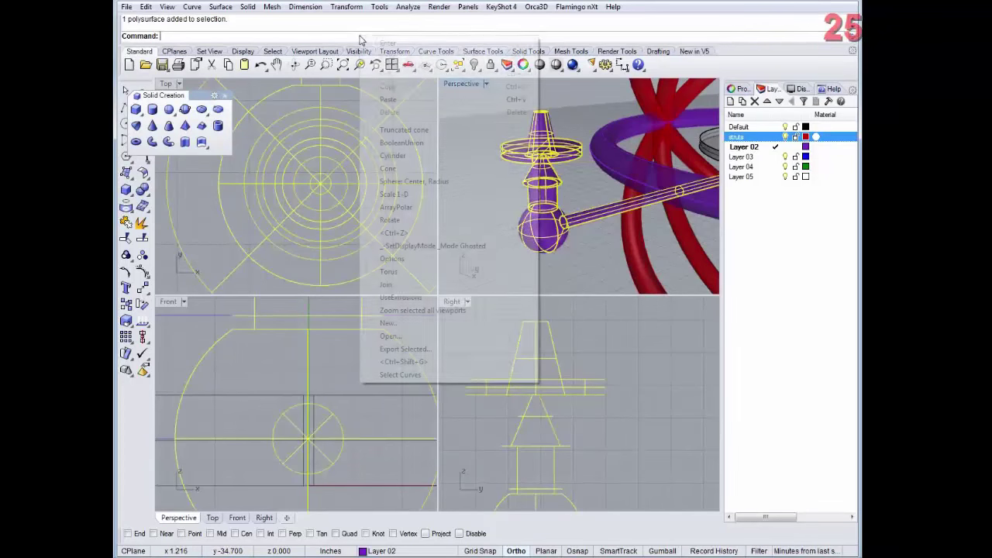
click(405, 143)
right_drag(505, 222, 552, 223)
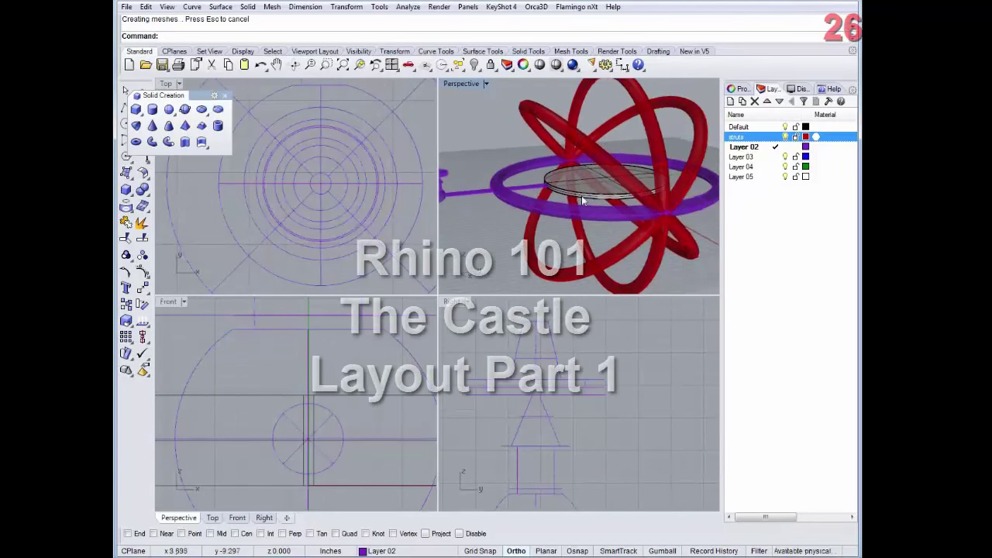